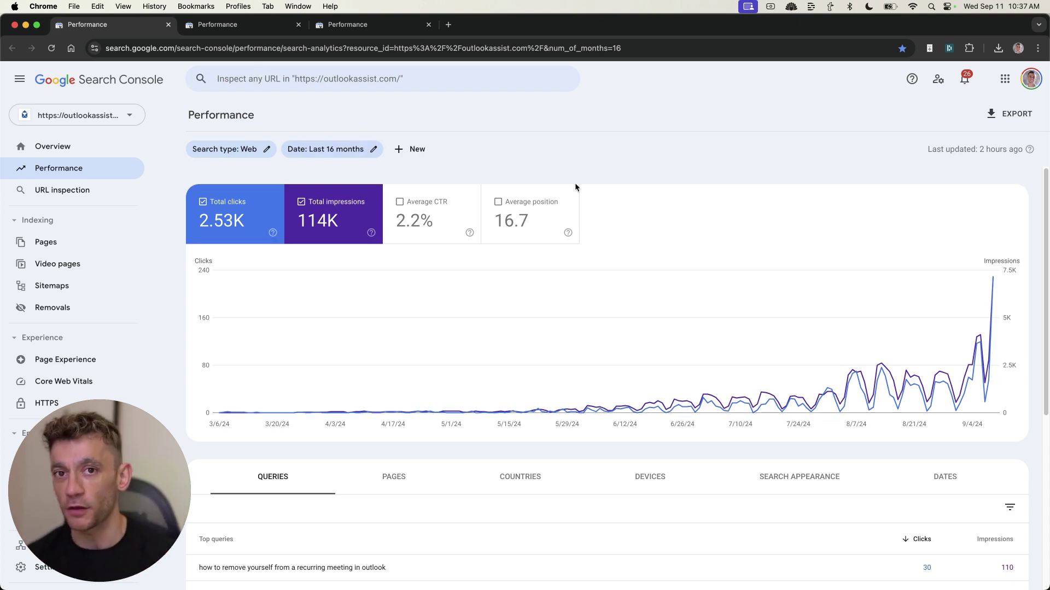
# Compare the oiltherapycentral.com and adeptinslides.com Search Console reports (2.45K clicks, 123K impressions, 16 months)
pyautogui.hotkey('ctrl', 'Tab')
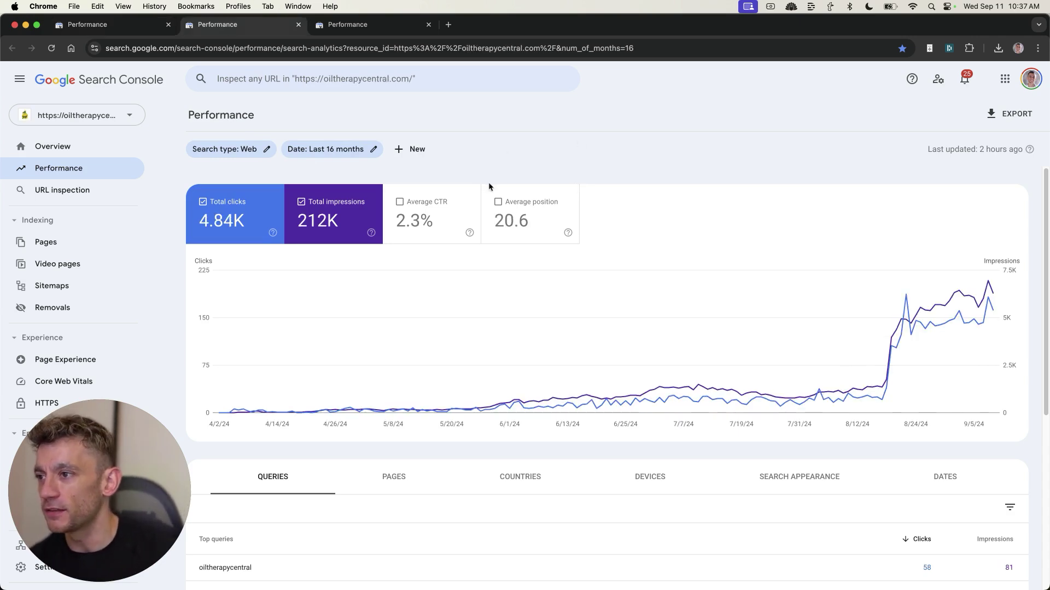
pyautogui.moveTo(477, 301)
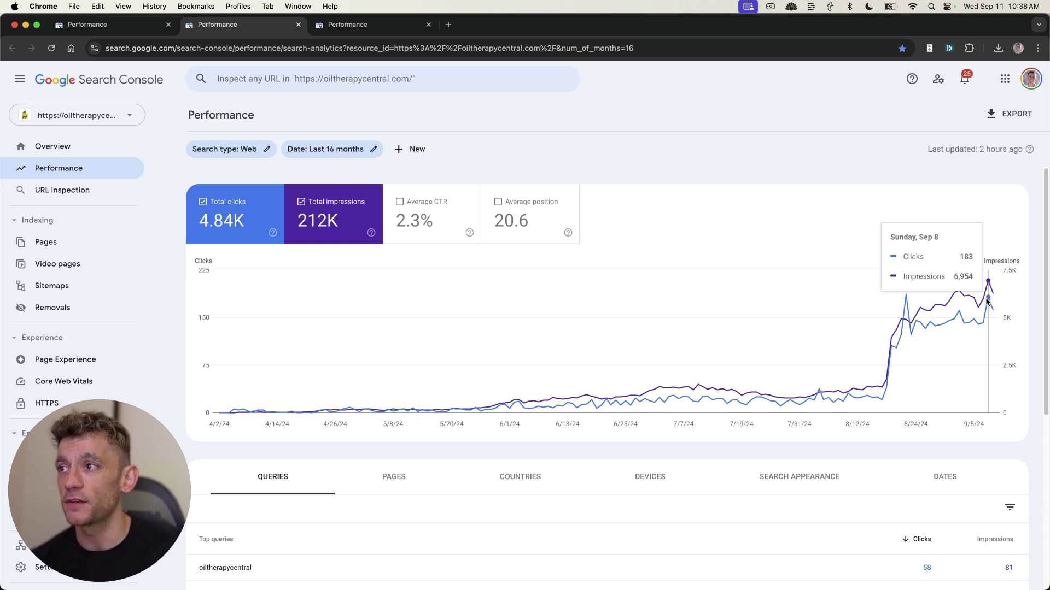
pyautogui.click(368, 24)
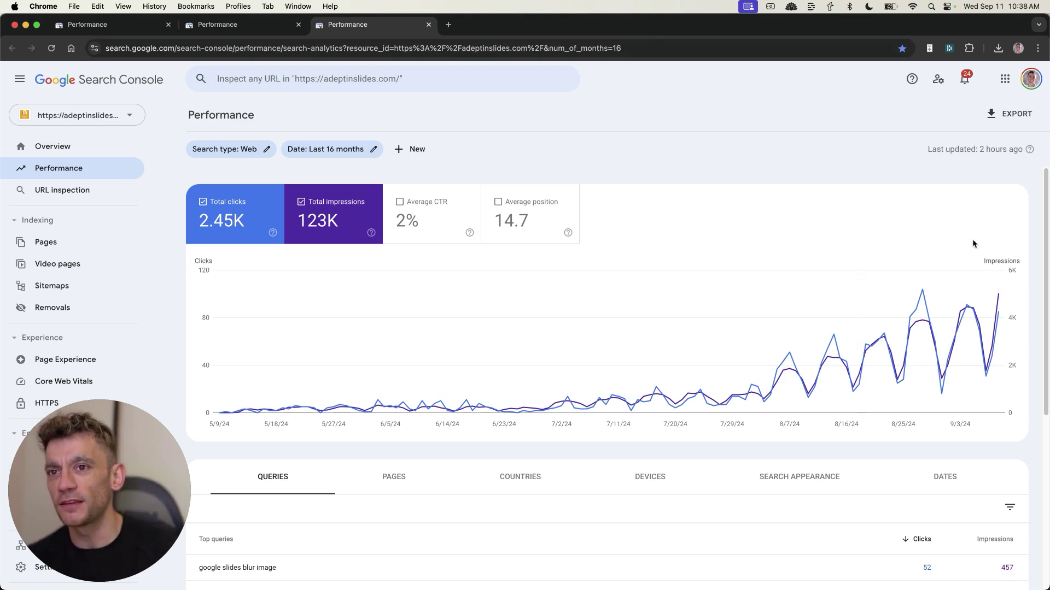
pyautogui.moveTo(999, 296)
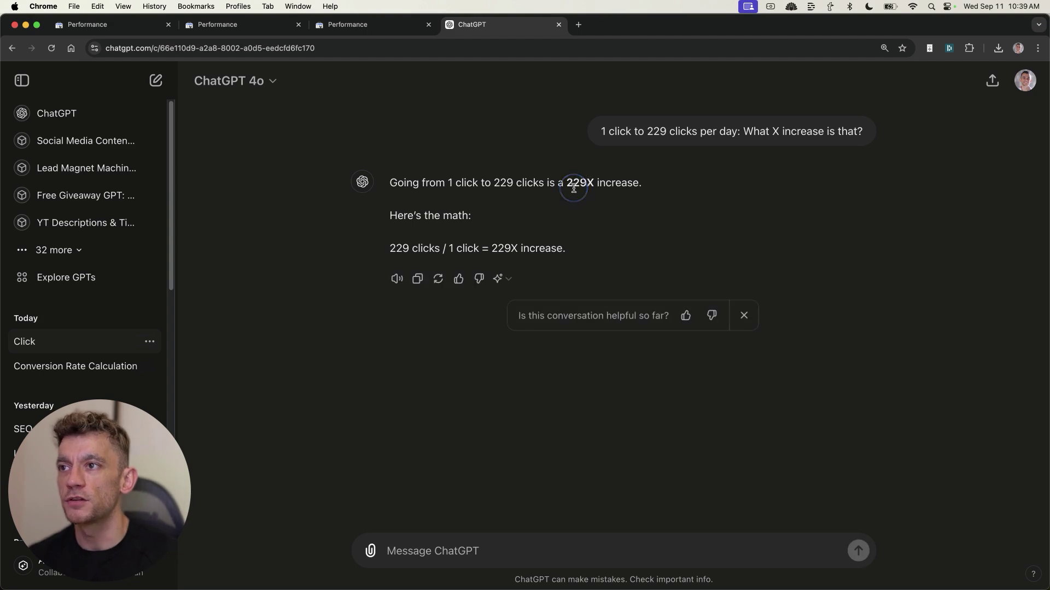
# Highlight the 229X increase figure in ChatGPT's answer, then return to the first Performance report
pyautogui.doubleClick(578, 182)
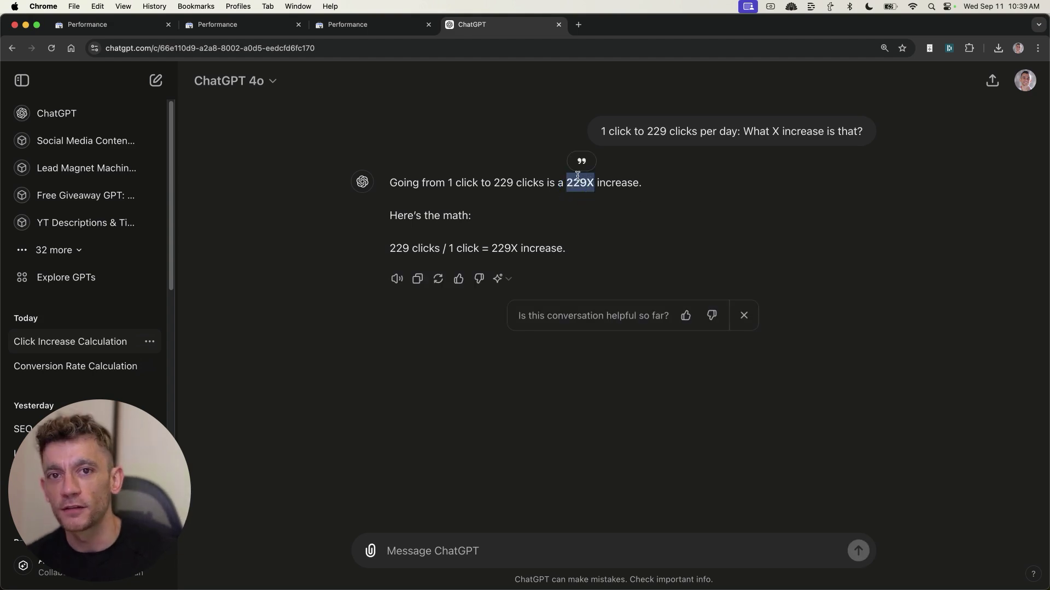
pyautogui.click(574, 248)
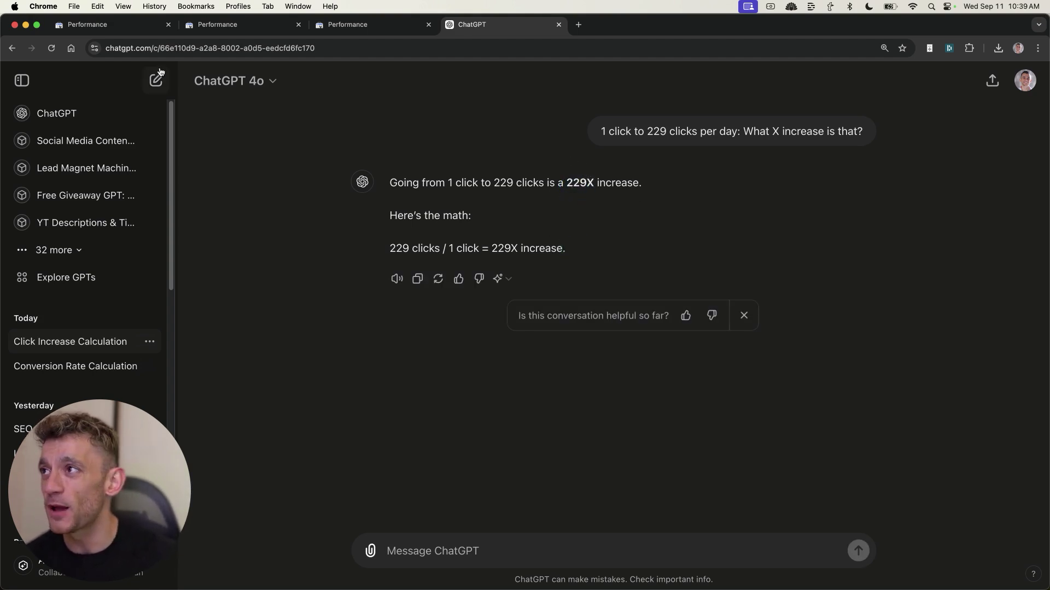
pyautogui.click(111, 32)
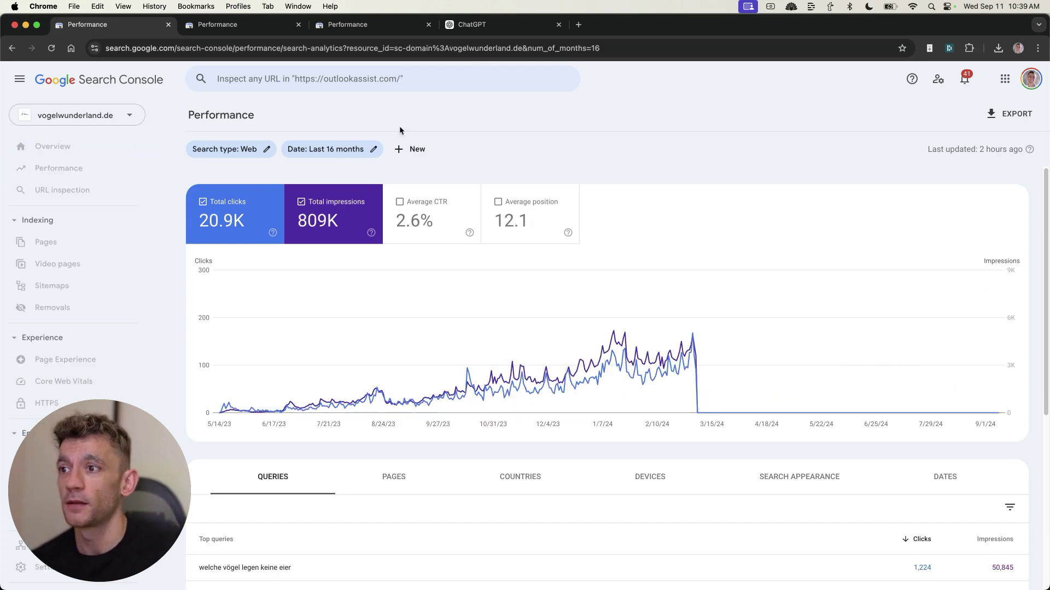
# Close the vogelwunderland.de report and load oiltherapycentral.com in a fresh browser tab
pyautogui.moveTo(692, 278)
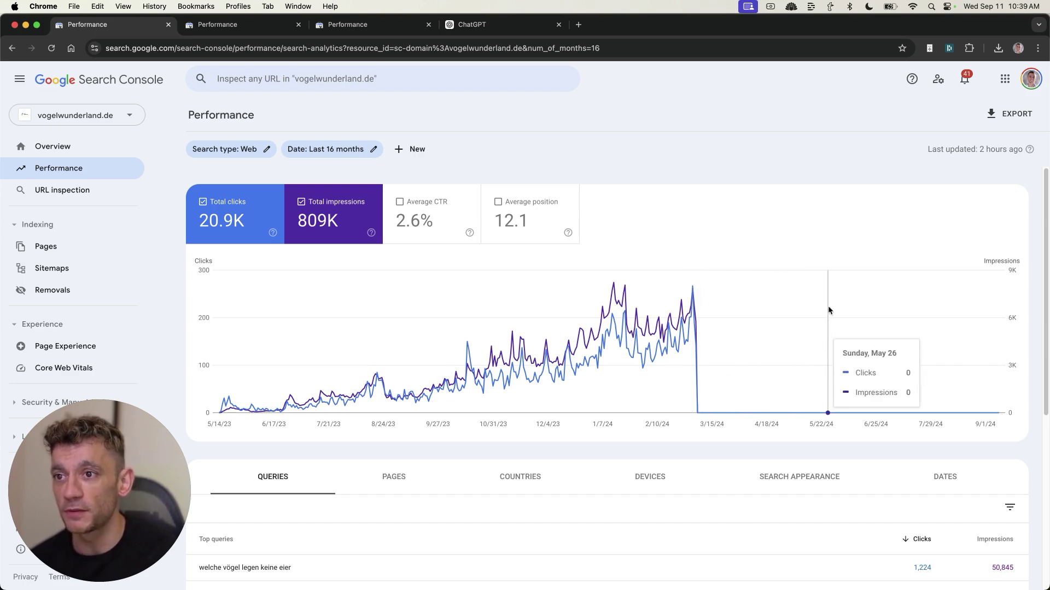
pyautogui.press('super+w')
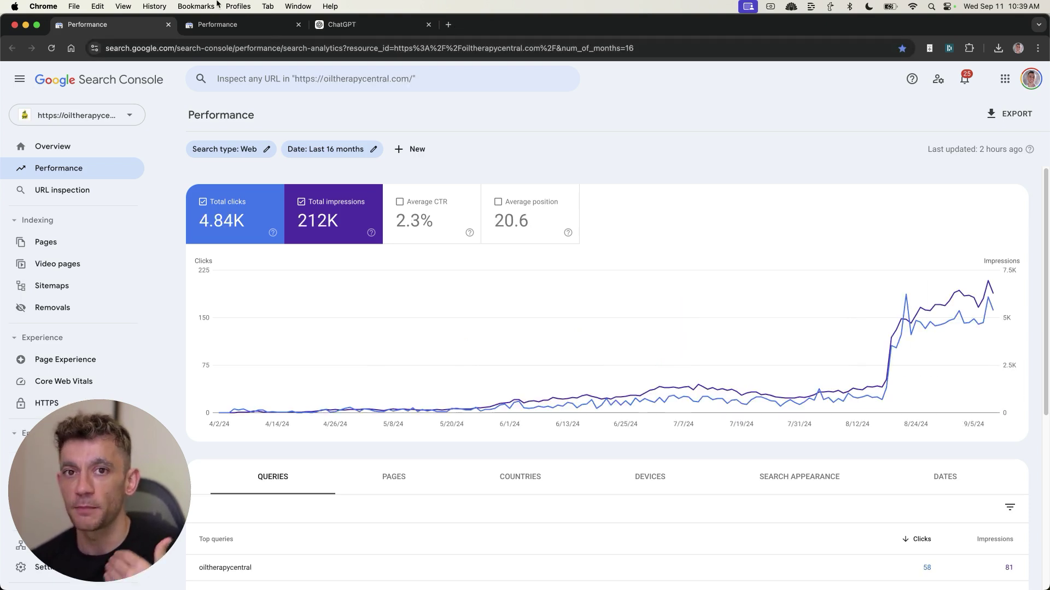
pyautogui.press('super+t')
pyautogui.write('oiltherapycentral.com')
pyautogui.press('Return')
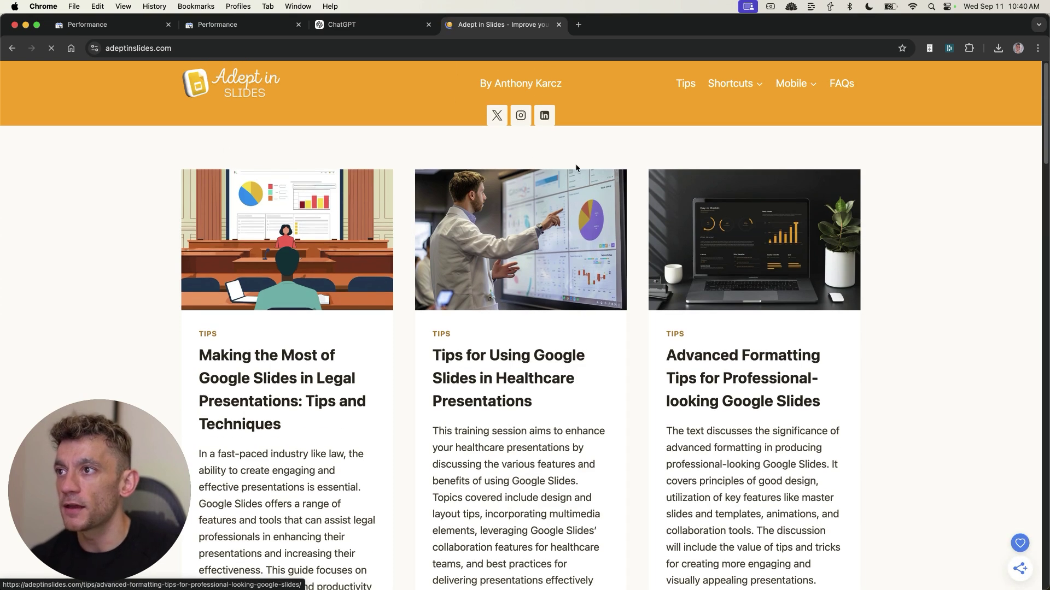
# Return to the Adept in Slides homepage and scroll through its posts
pyautogui.press('super+2')
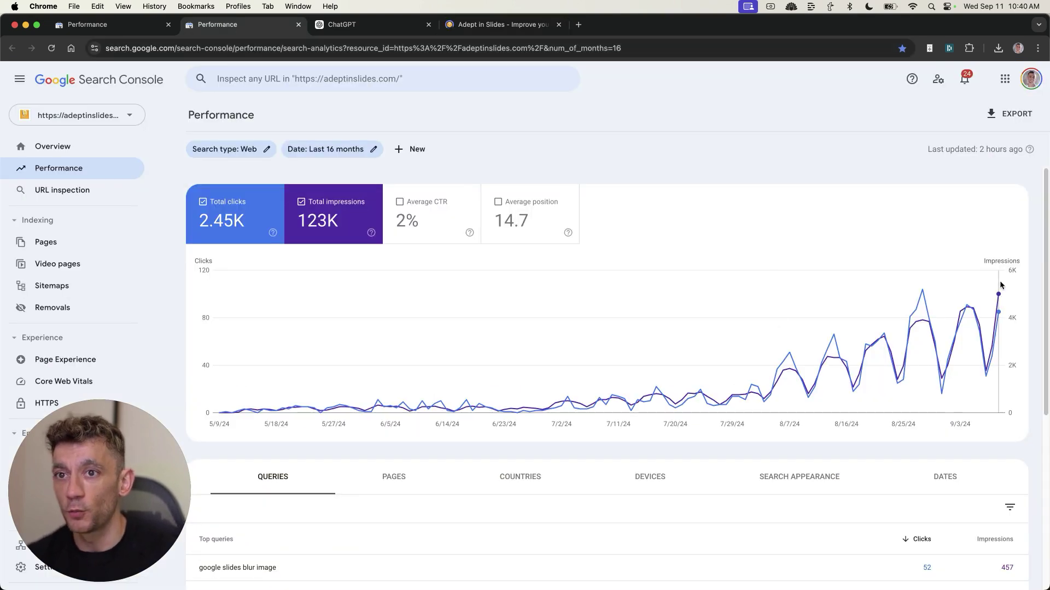
pyautogui.click(541, 25)
pyautogui.scroll(-2, 601, 307)
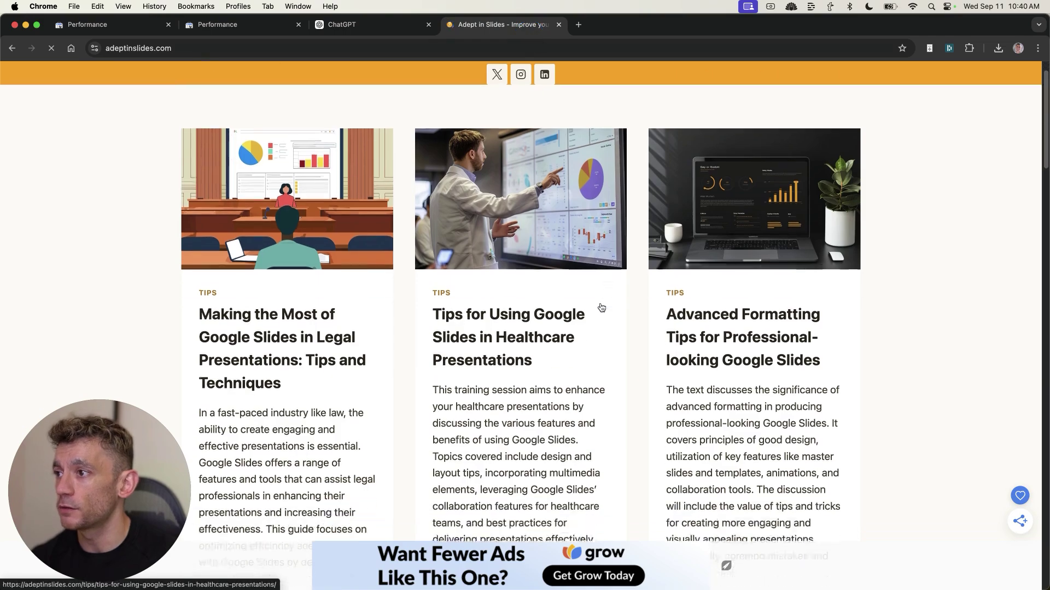
pyautogui.scroll(-6, 602, 308)
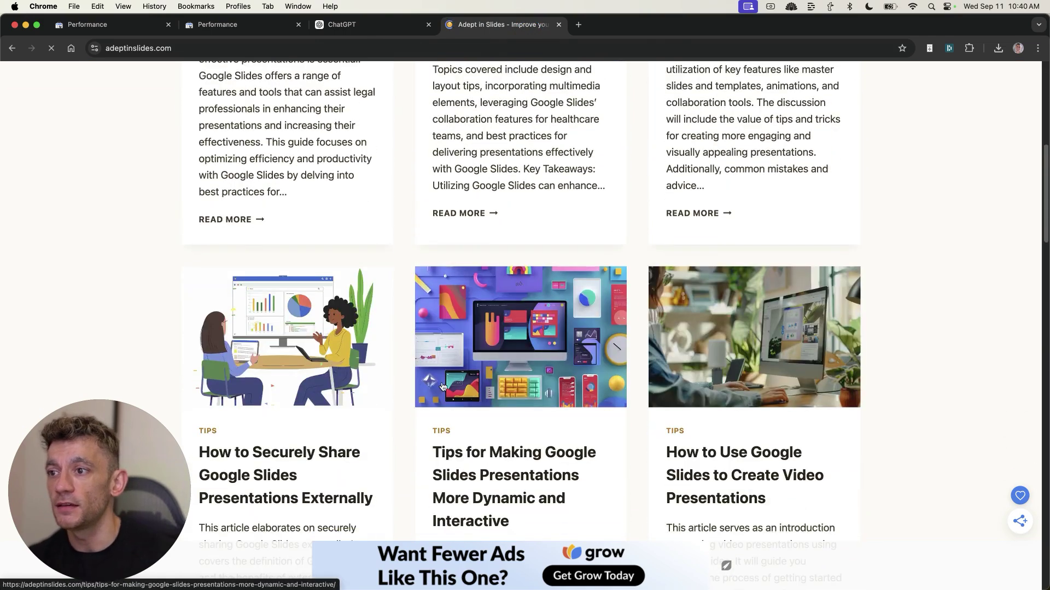
pyautogui.scroll(-7, 443, 386)
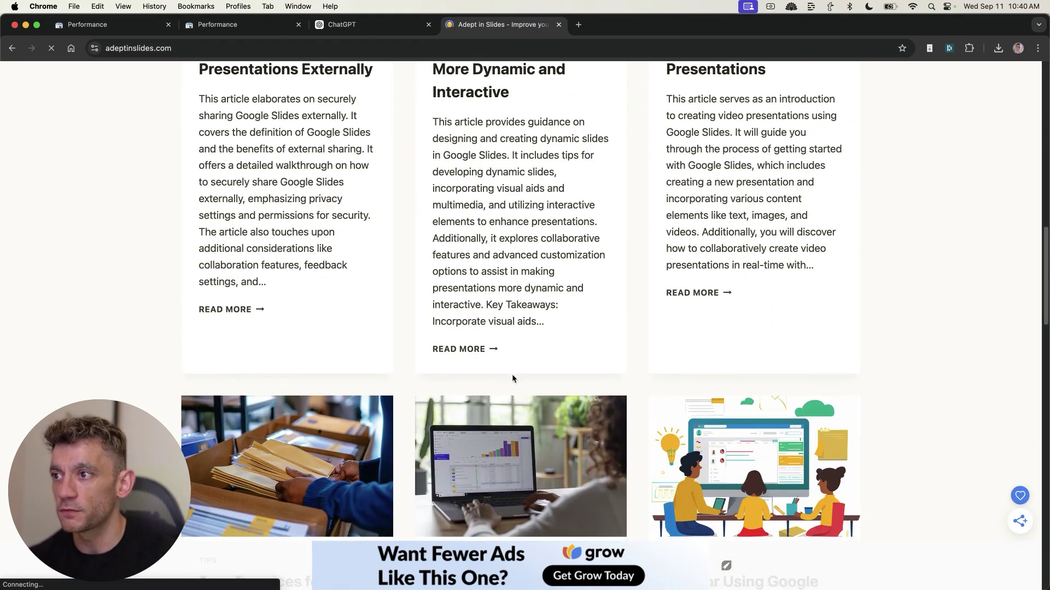
pyautogui.scroll(-7, 512, 377)
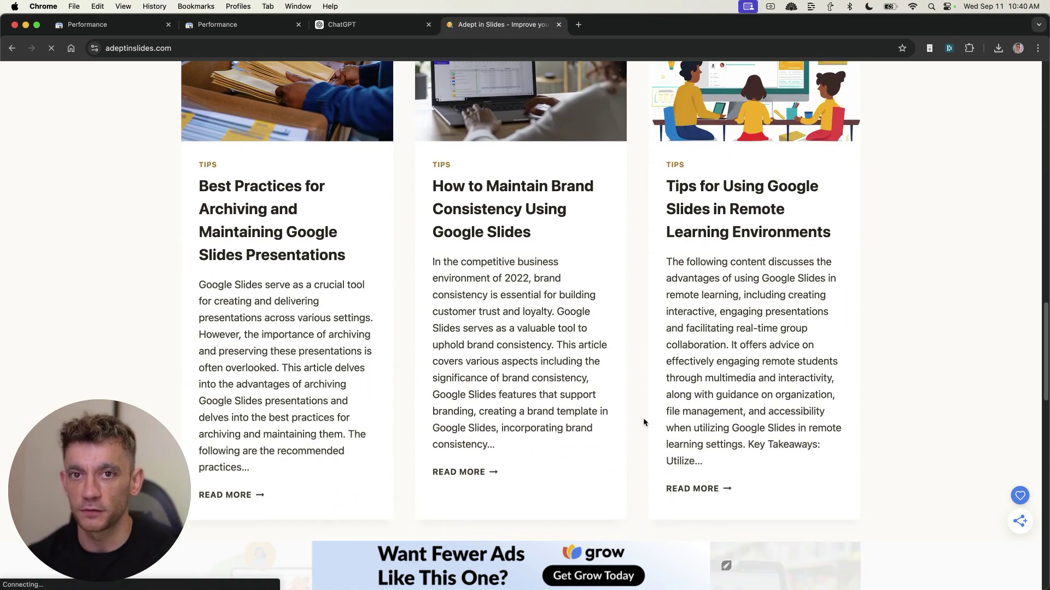
pyautogui.scroll(3, 643, 418)
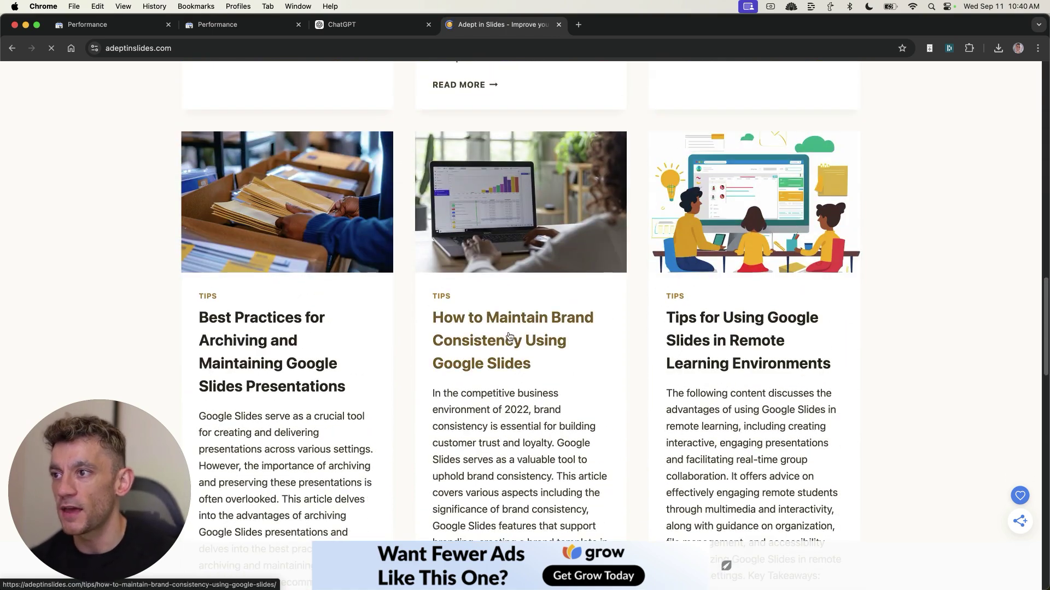
# Open the brand-consistency article and highlight its title
pyautogui.click(509, 337)
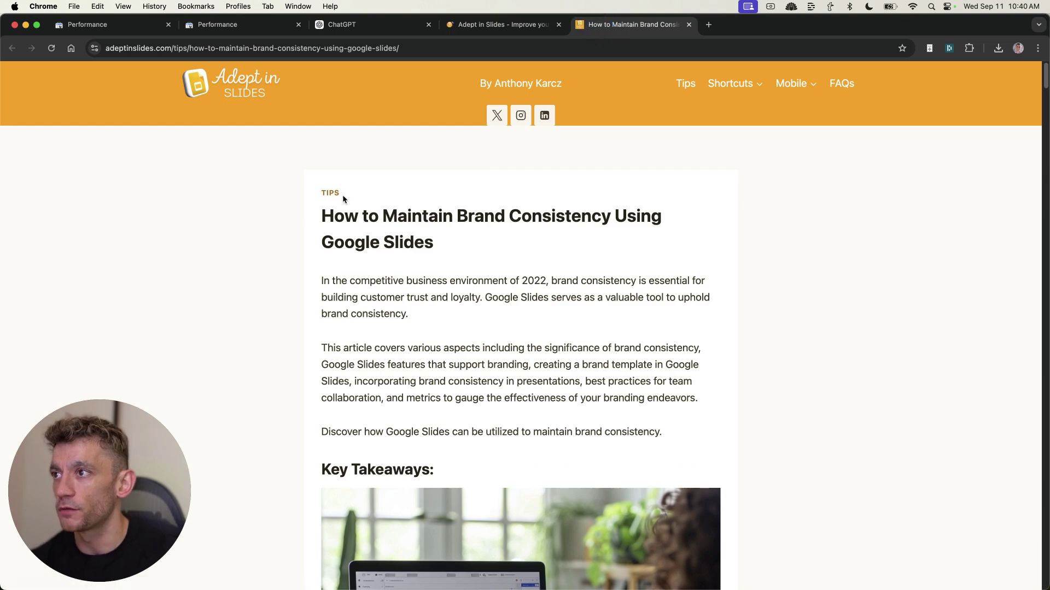
pyautogui.moveTo(323, 208); pyautogui.dragTo(651, 229)
pyautogui.scroll(-5, 509, 295)
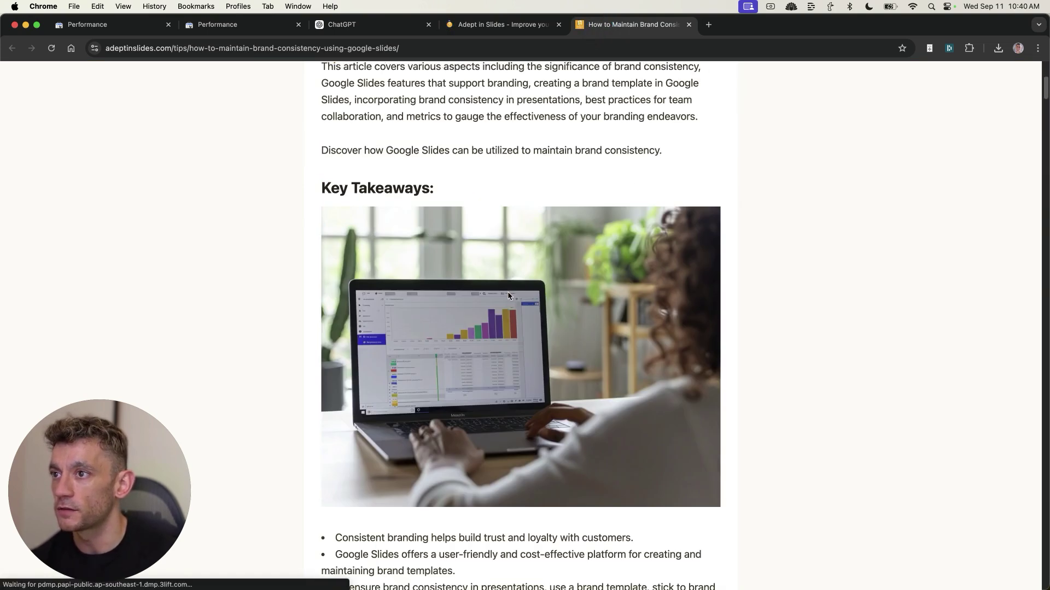
pyautogui.scroll(-10, 509, 296)
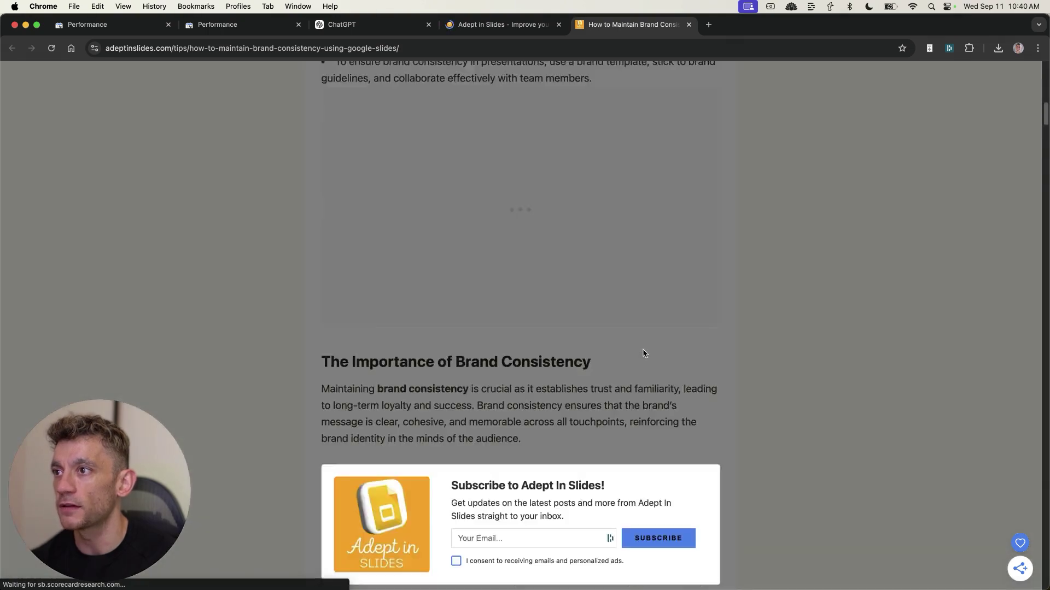
pyautogui.scroll(4, 644, 353)
pyautogui.scroll(-8, 525, 285)
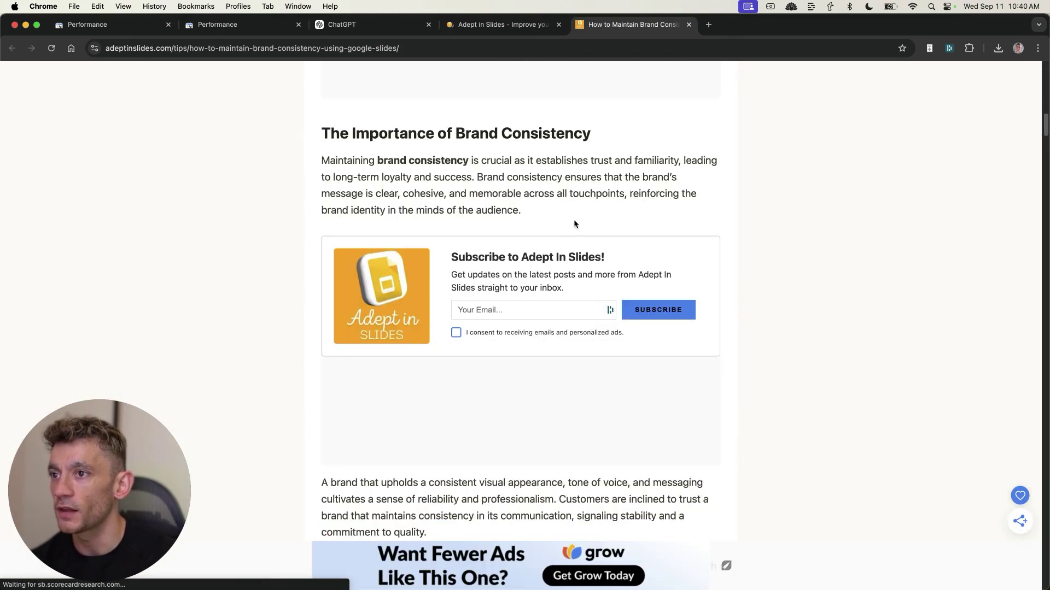
pyautogui.scroll(10, 574, 225)
pyautogui.scroll(-5, 721, 404)
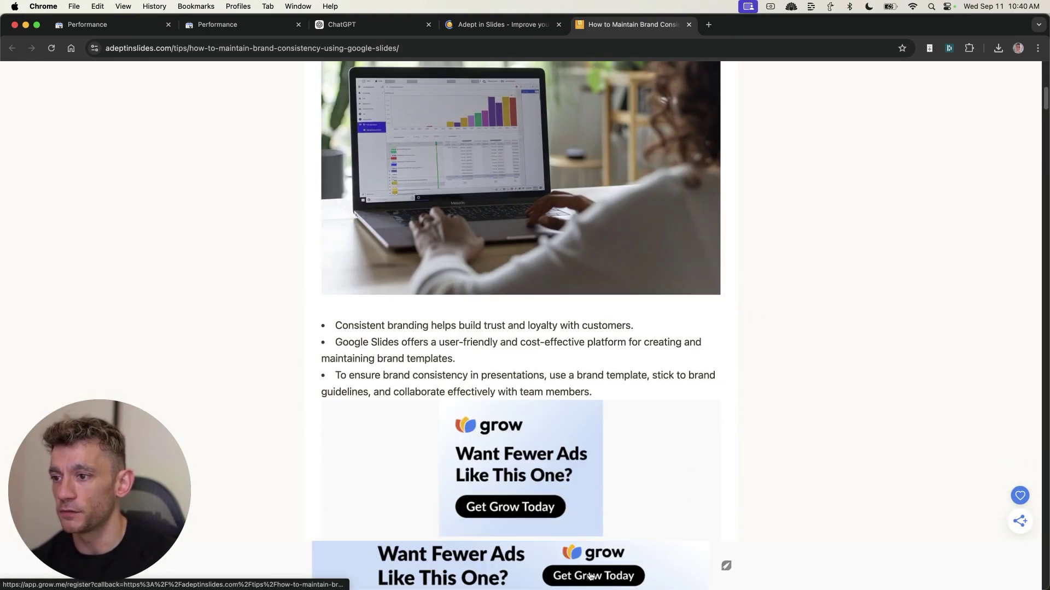
pyautogui.scroll(10, 613, 440)
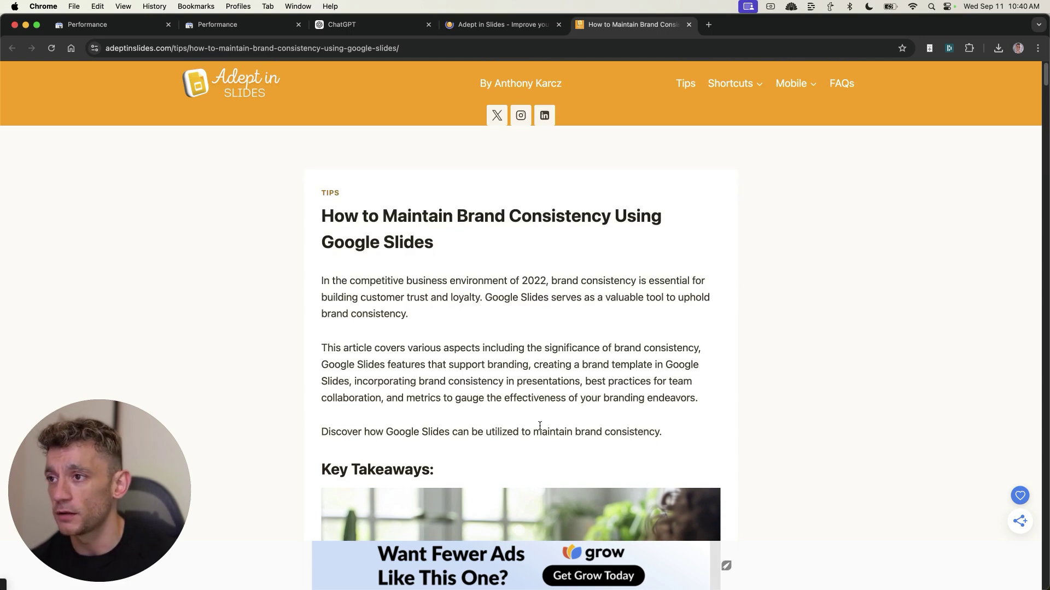
pyautogui.rightClick(524, 431)
pyautogui.click(443, 349)
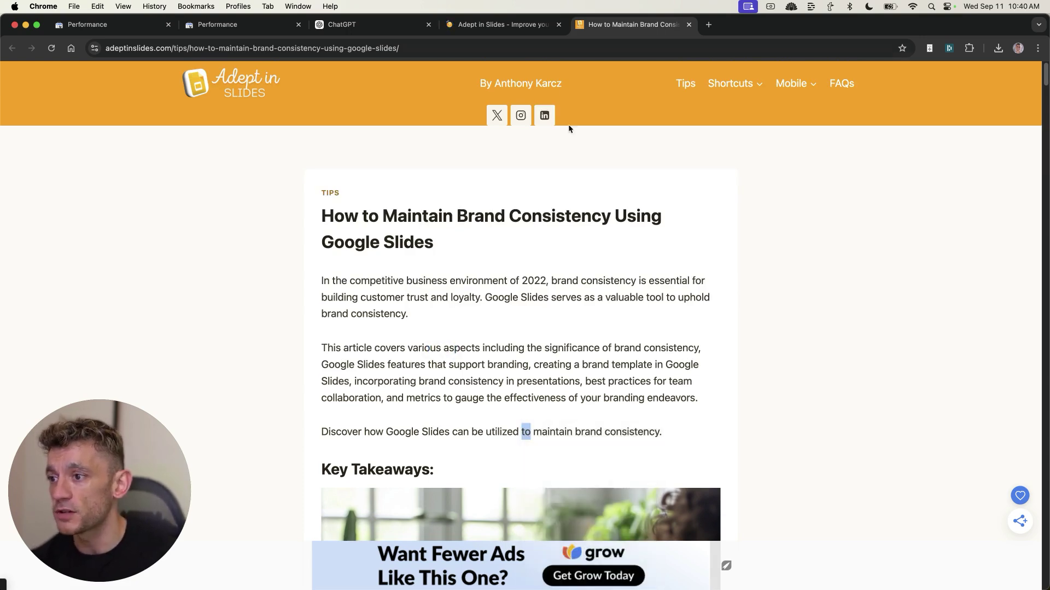
# Scroll through the rest of the brand-consistency article
pyautogui.scroll(-7, 571, 254)
pyautogui.scroll(-11, 570, 255)
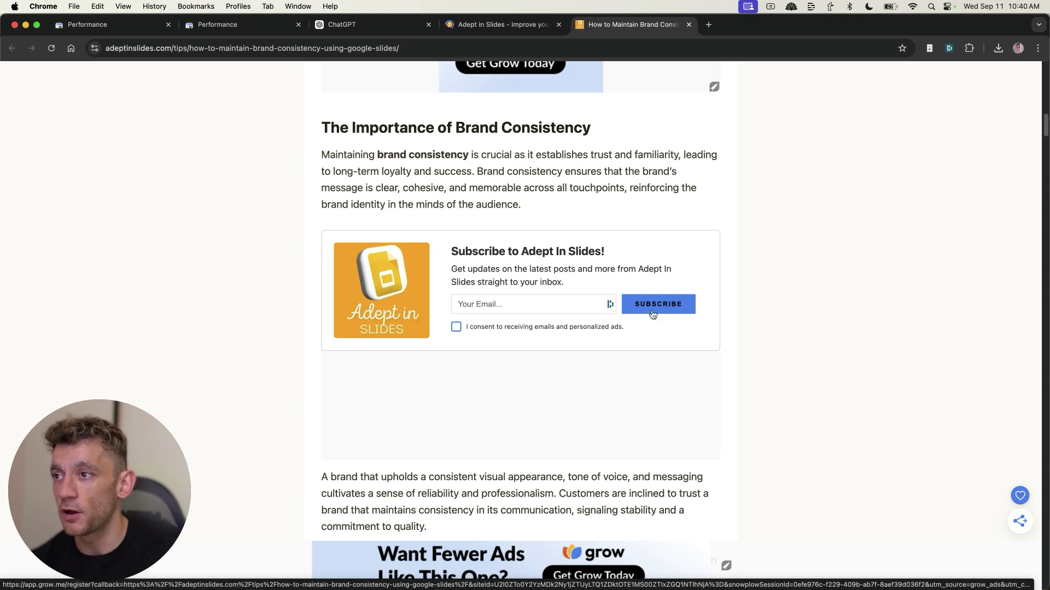
pyautogui.scroll(-1, 653, 320)
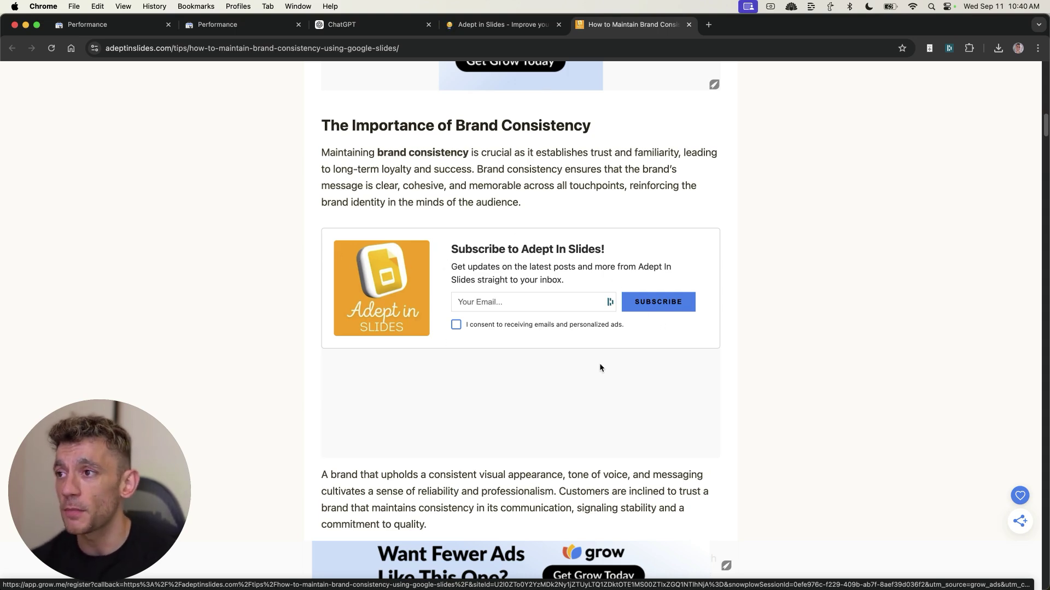
pyautogui.scroll(-15, 600, 367)
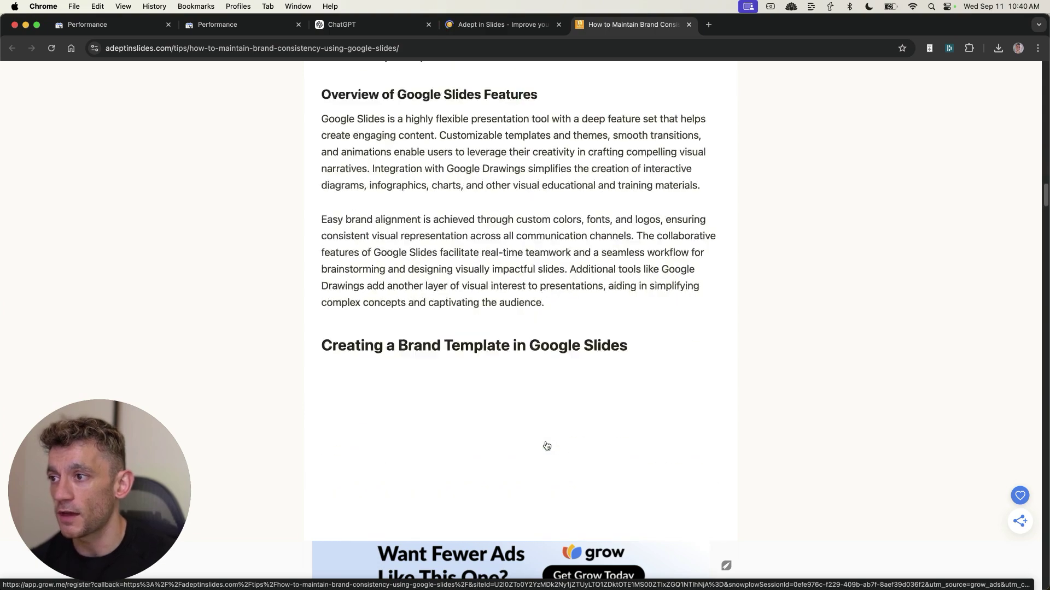
pyautogui.scroll(12, 457, 274)
pyautogui.scroll(-5, 436, 156)
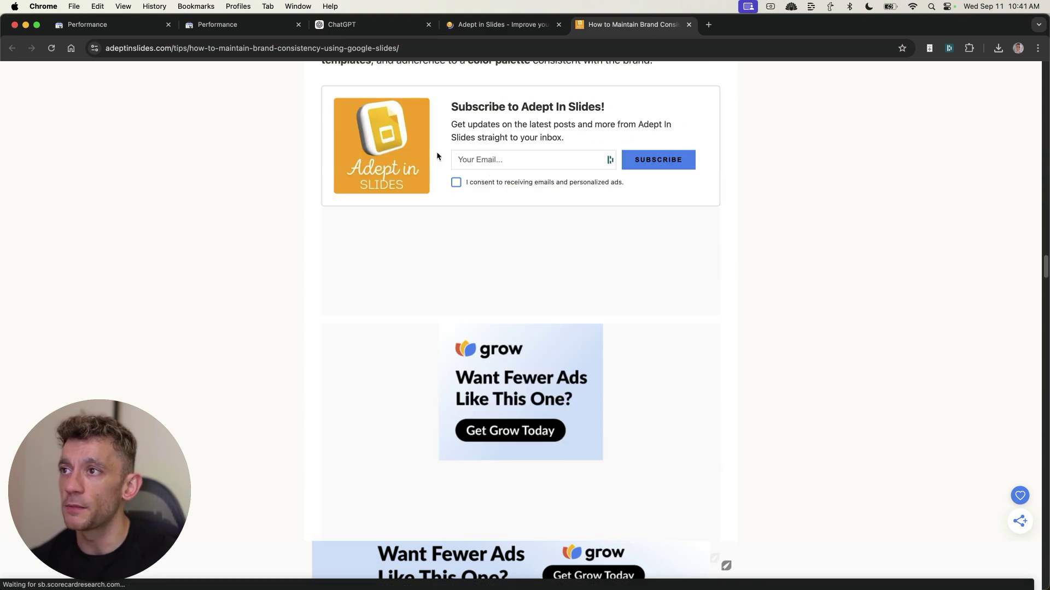
pyautogui.scroll(3, 437, 157)
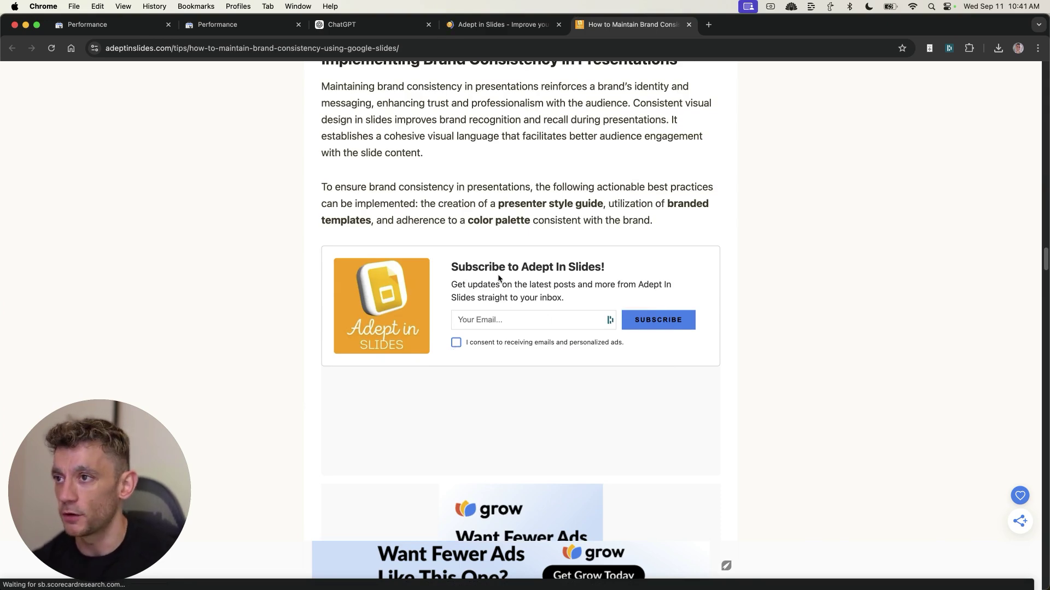
pyautogui.scroll(-8, 586, 320)
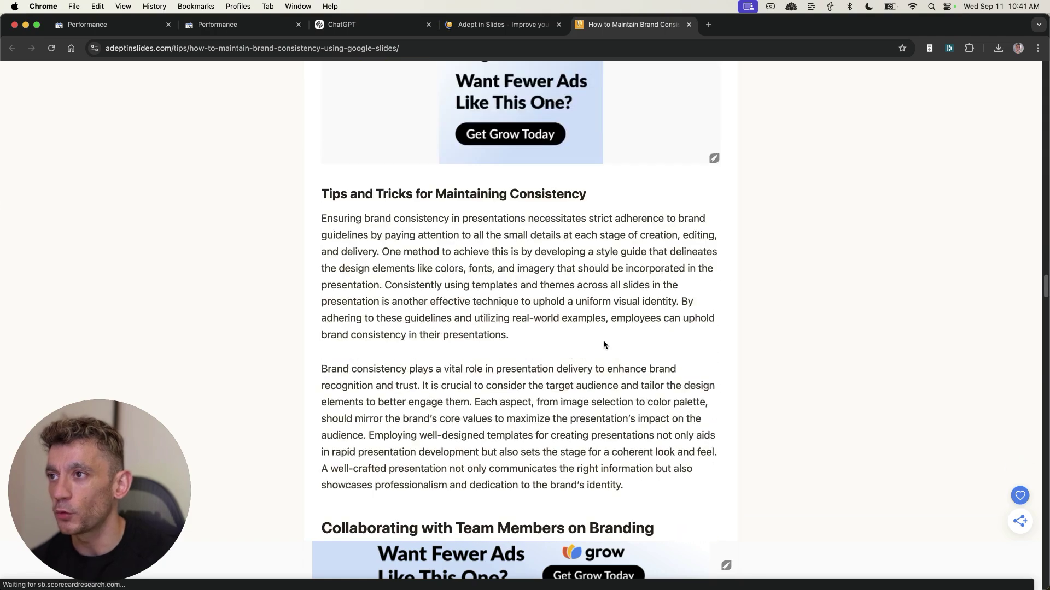
pyautogui.scroll(-10, 603, 343)
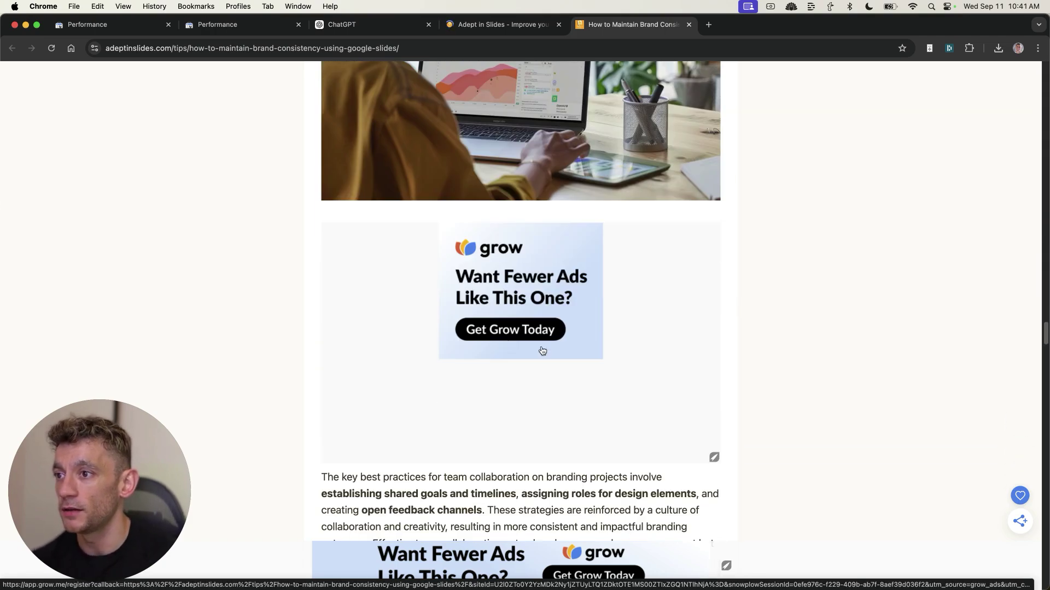
pyautogui.scroll(4, 514, 352)
pyautogui.scroll(-2, 593, 320)
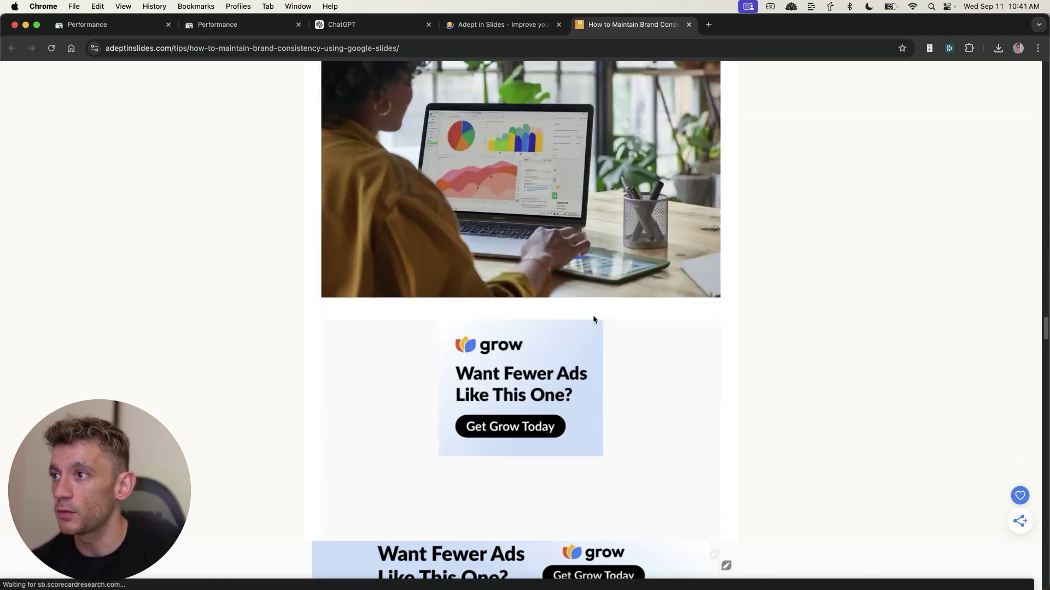
pyautogui.scroll(20, 438, 342)
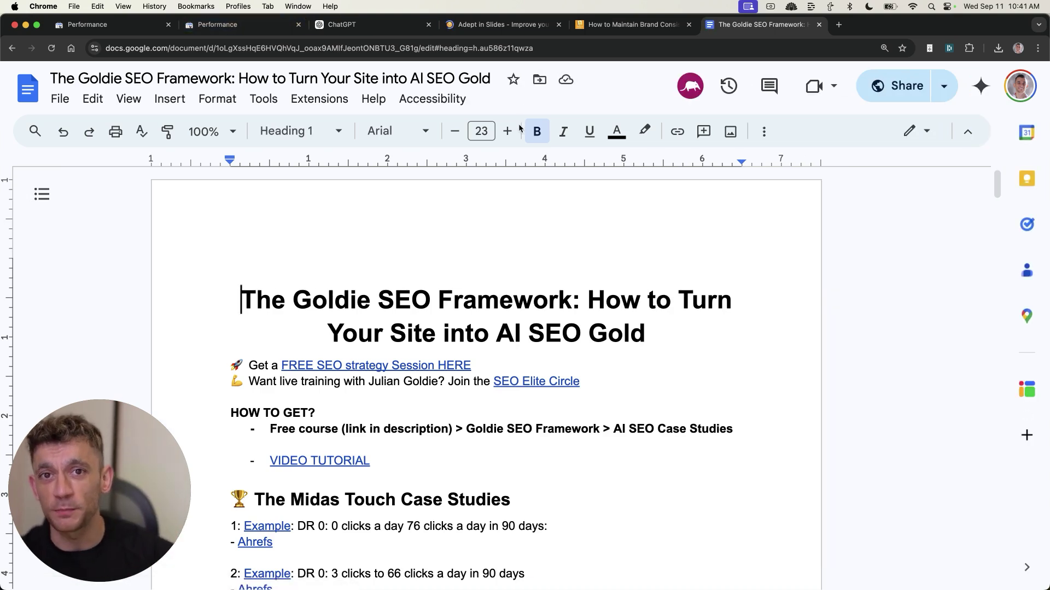
# Highlight the Goldie SEO Framework title and the Low competition line under Find the right niche
pyautogui.click(502, 316)
pyautogui.scroll(-3, 326, 224)
pyautogui.scroll(3, 282, 243)
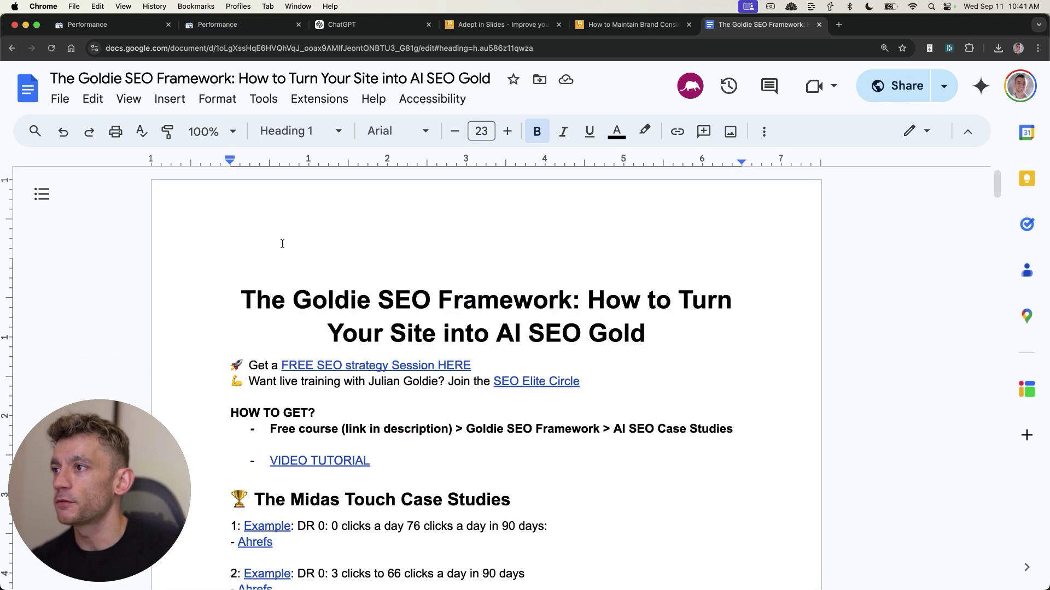
pyautogui.moveTo(282, 244); pyautogui.dragTo(565, 302)
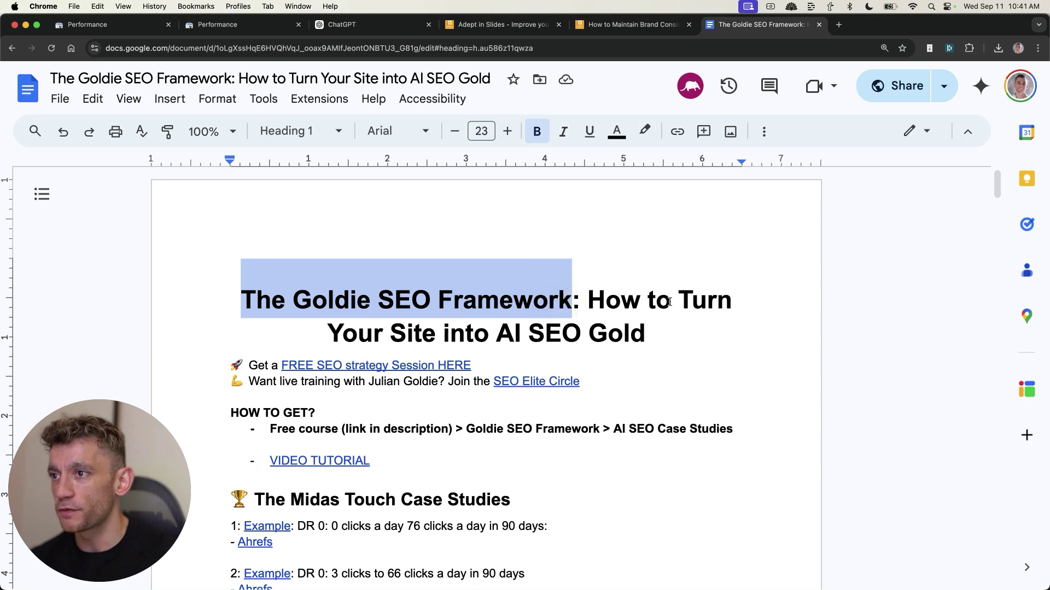
pyautogui.scroll(-5, 664, 337)
pyautogui.scroll(-2, 487, 394)
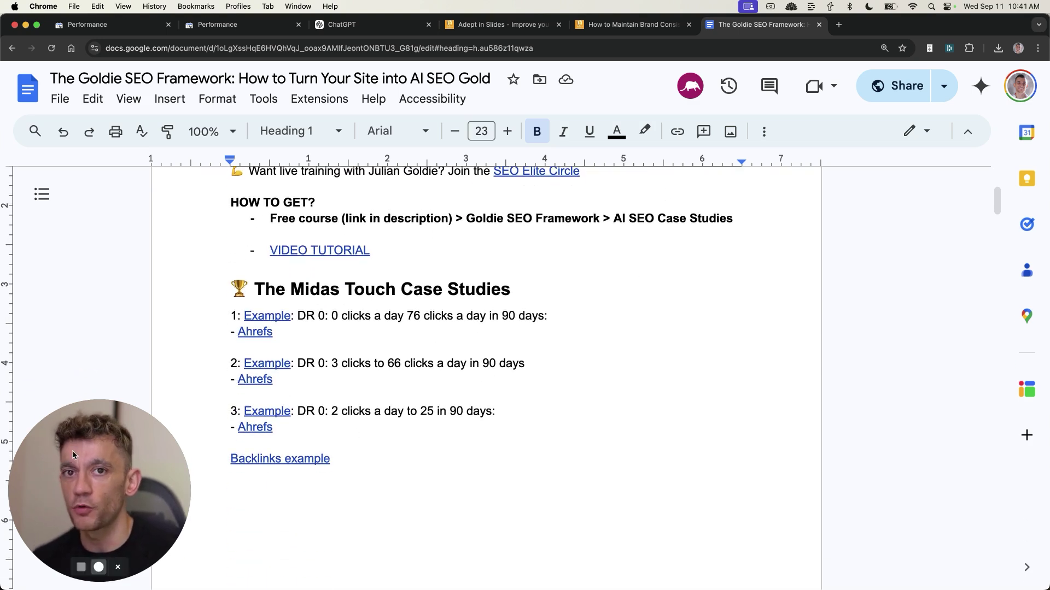
pyautogui.scroll(-4, 544, 385)
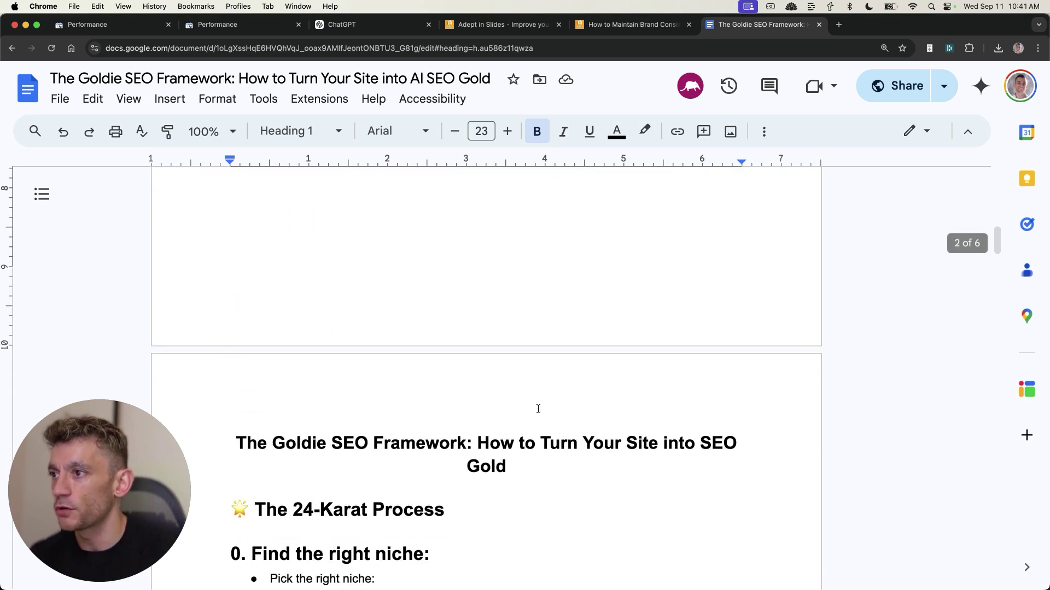
pyautogui.scroll(-5, 538, 408)
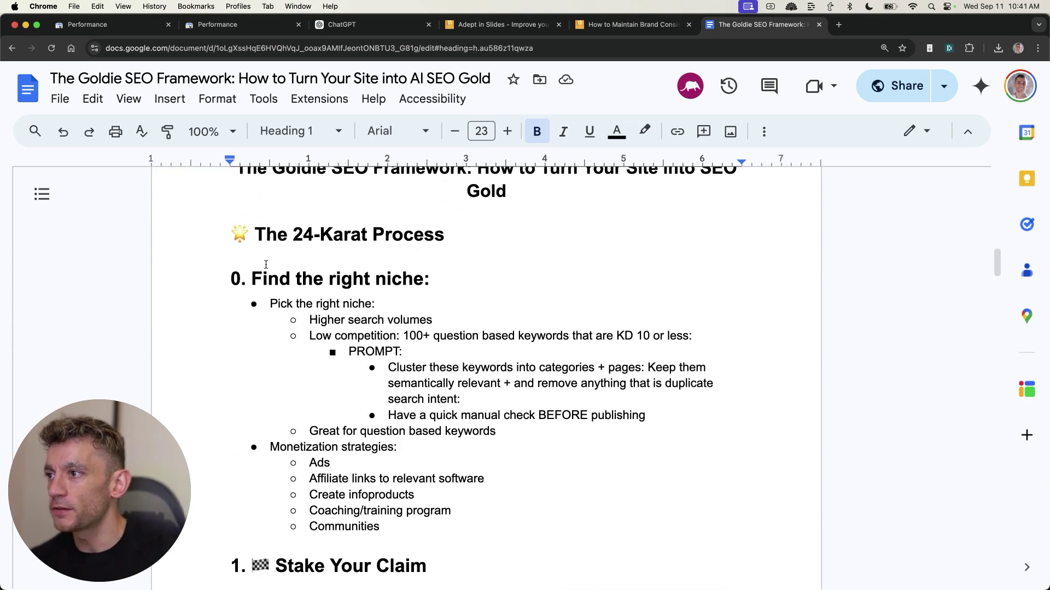
pyautogui.moveTo(217, 295); pyautogui.dragTo(276, 302)
pyautogui.scroll(-3, 487, 399)
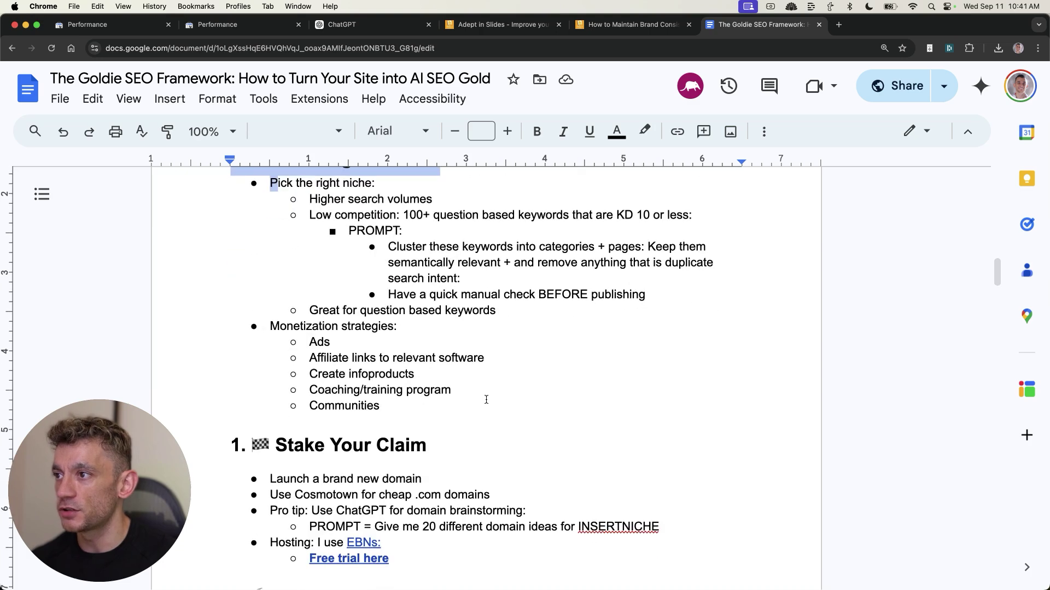
pyautogui.scroll(1, 411, 348)
pyautogui.scroll(1, 412, 348)
pyautogui.tripleClick(312, 290)
pyautogui.click(323, 269)
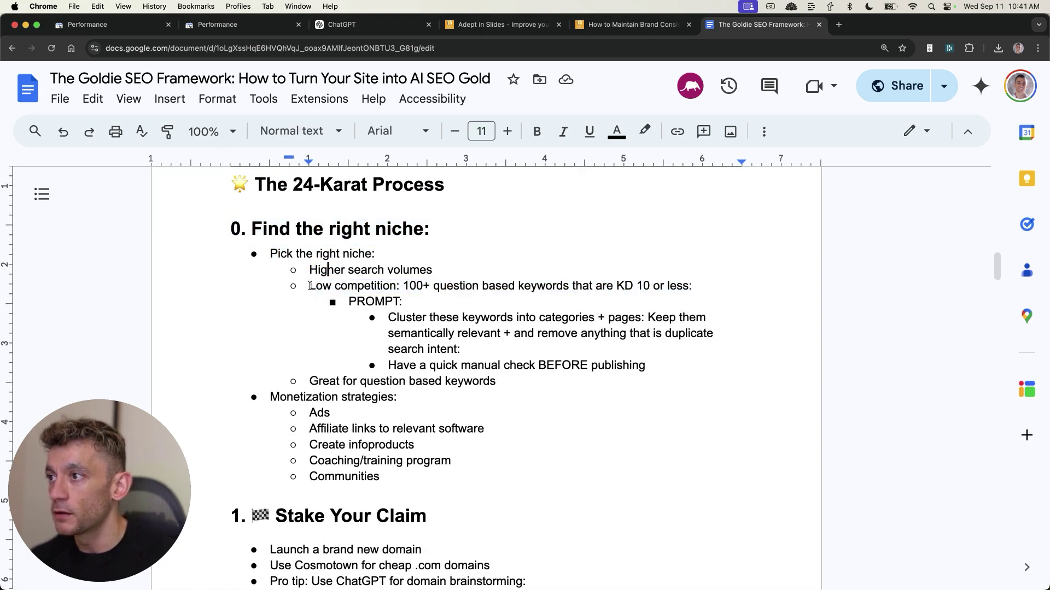
pyautogui.moveTo(310, 287); pyautogui.dragTo(701, 292)
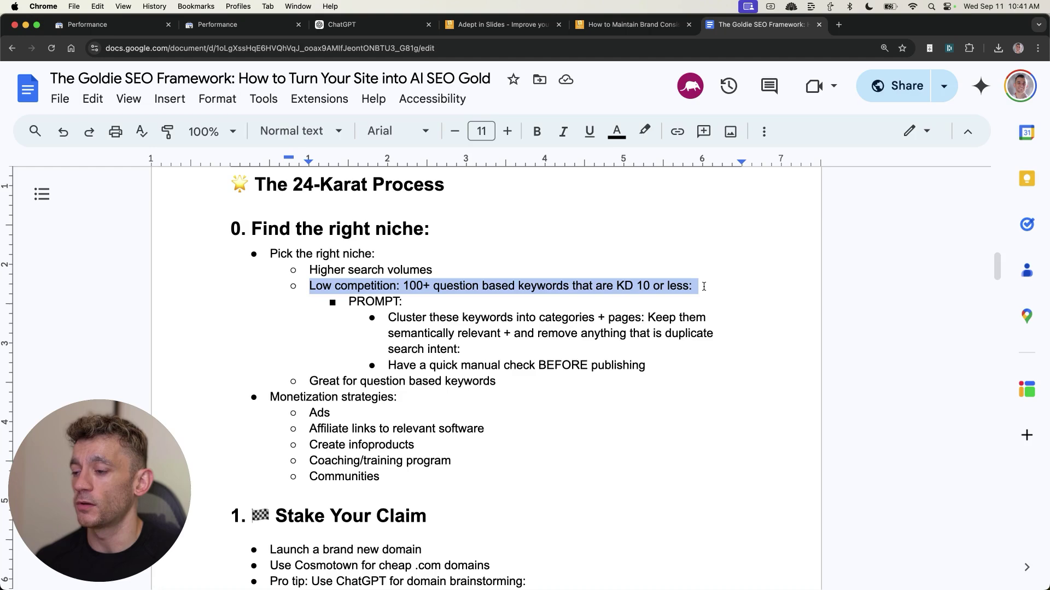
# Search 'seo training' in Ahrefs Keywords Explorer and view all its question keywords
pyautogui.click(881, 24)
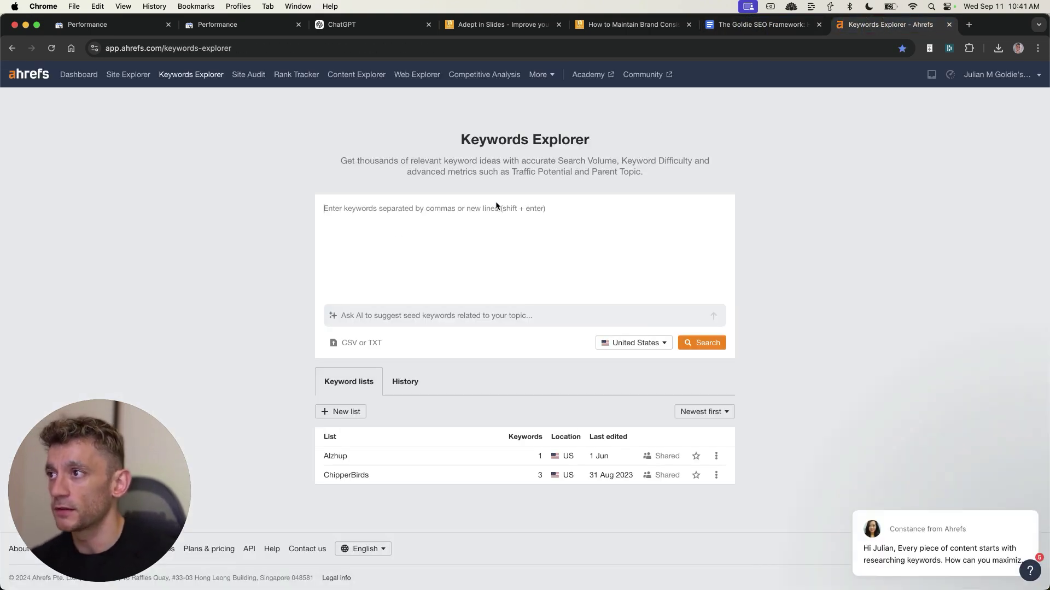
pyautogui.write('seo train')
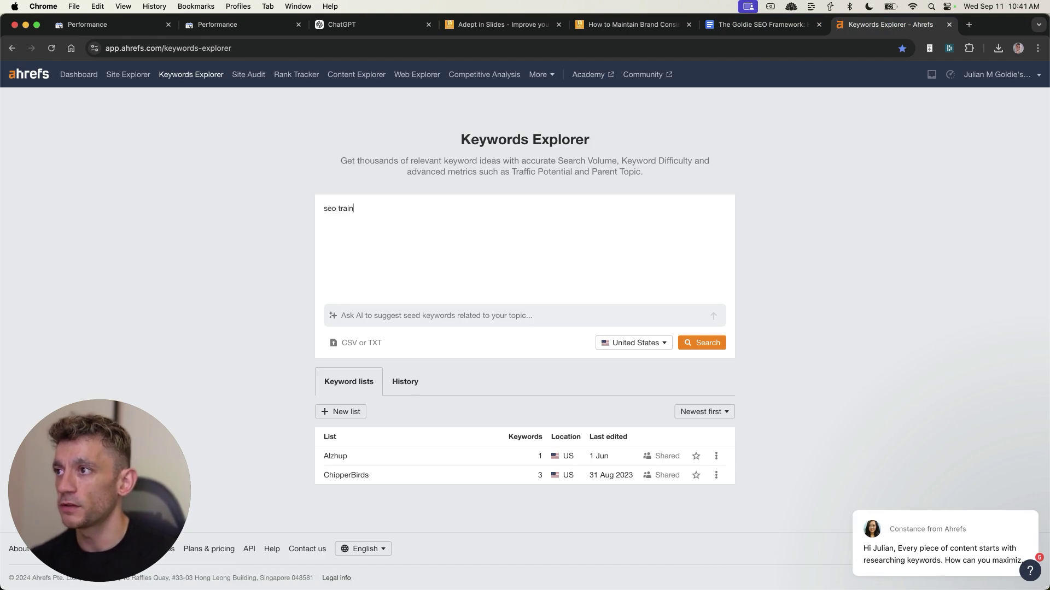
pyautogui.write('ing')
pyautogui.press('Return')
pyautogui.click(372, 496)
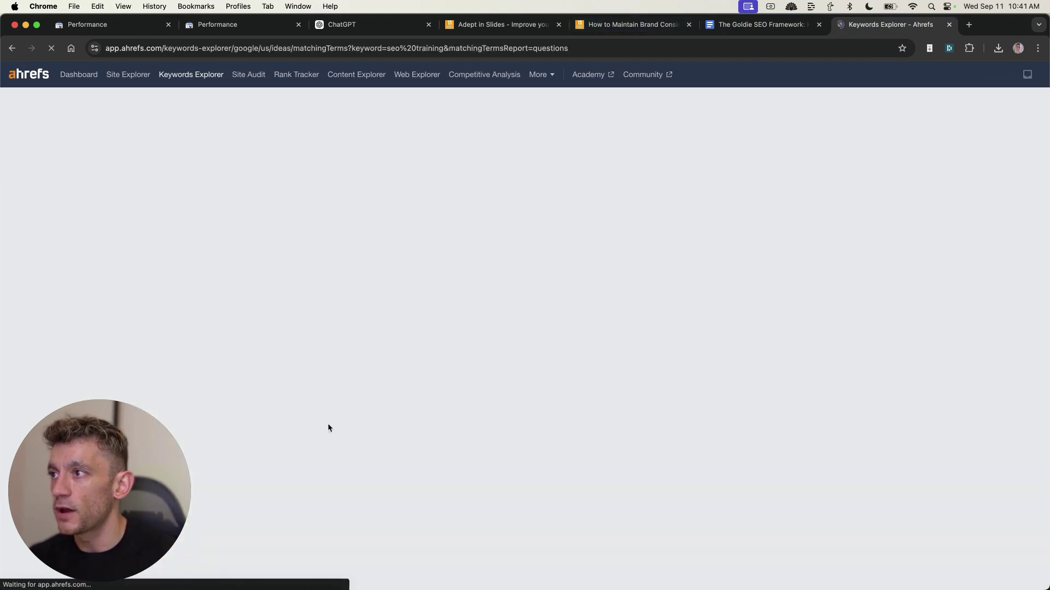
# Glance at the KD filter, then go back to the seo training overview showing KD 84
pyautogui.click(132, 179)
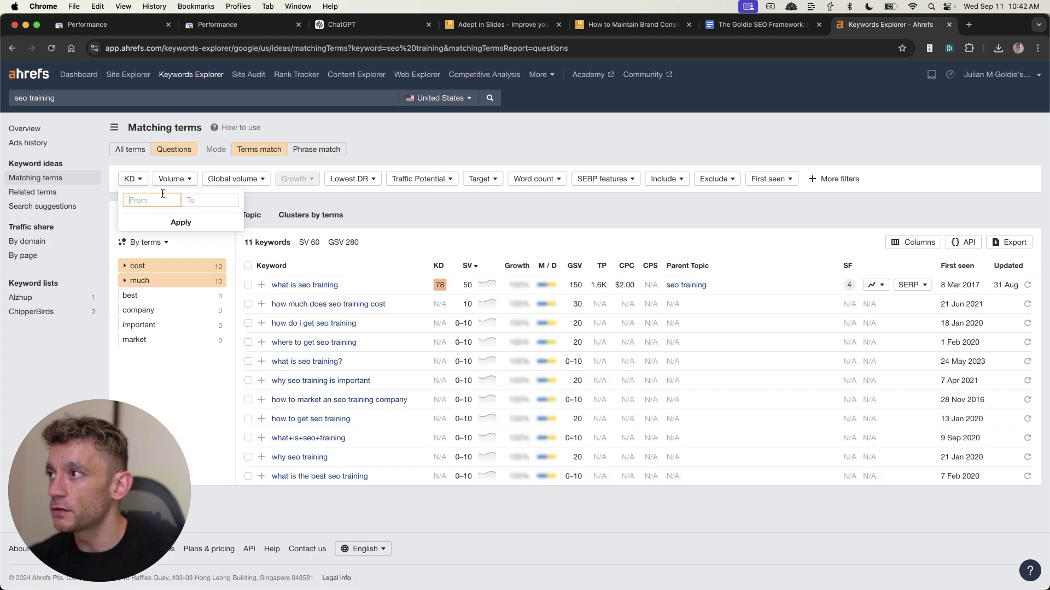
pyautogui.click(382, 221)
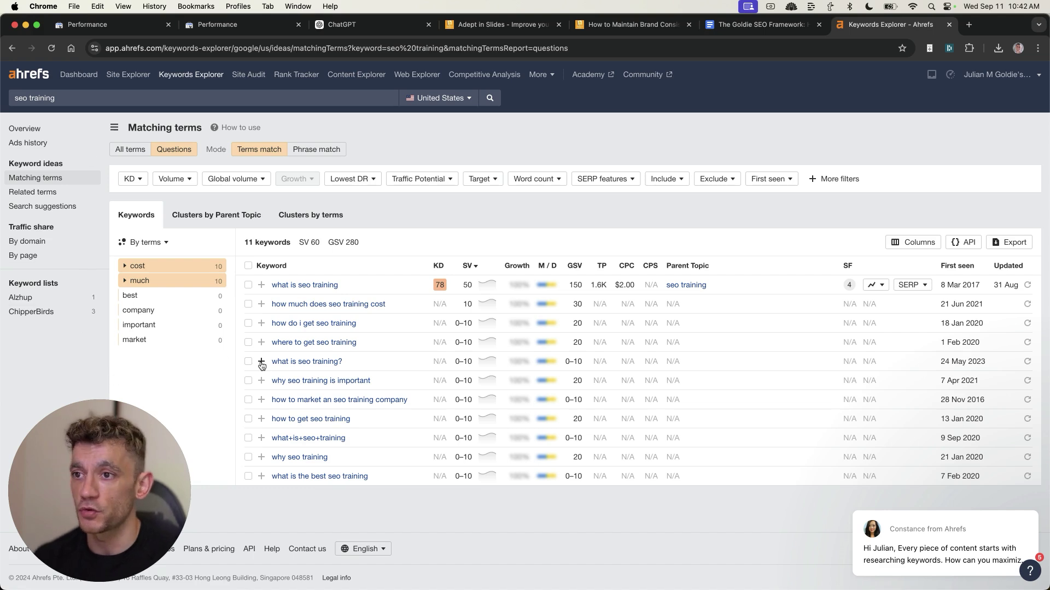
pyautogui.click(13, 47)
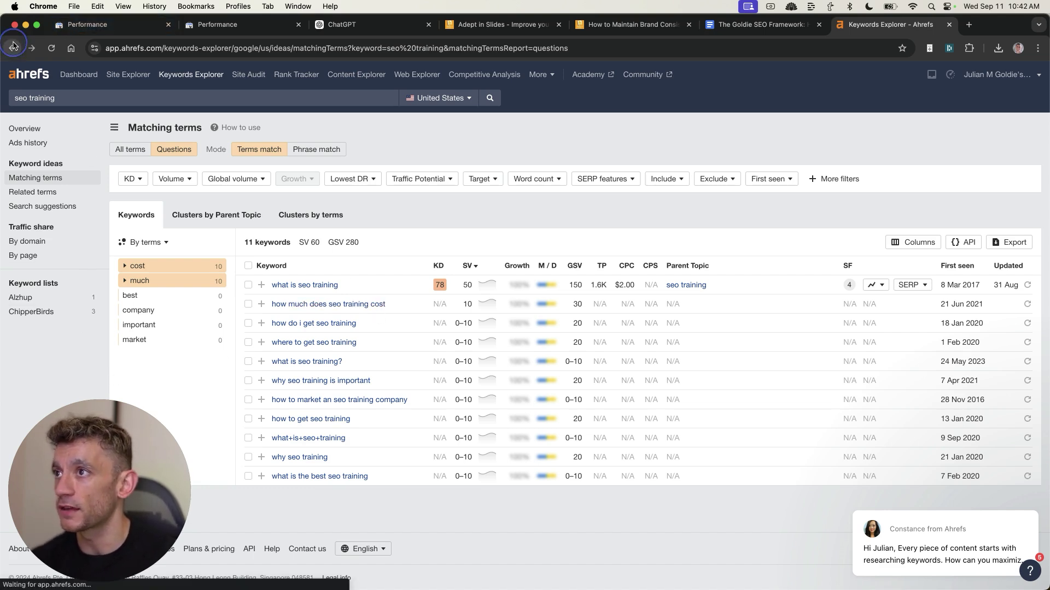
pyautogui.click(13, 51)
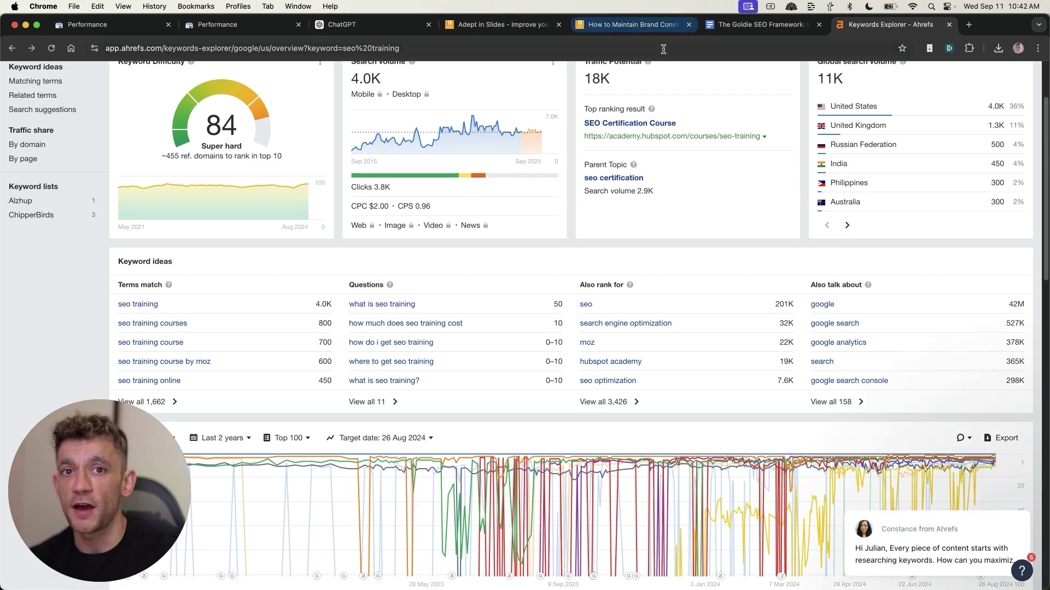
pyautogui.scroll(3, 655, 287)
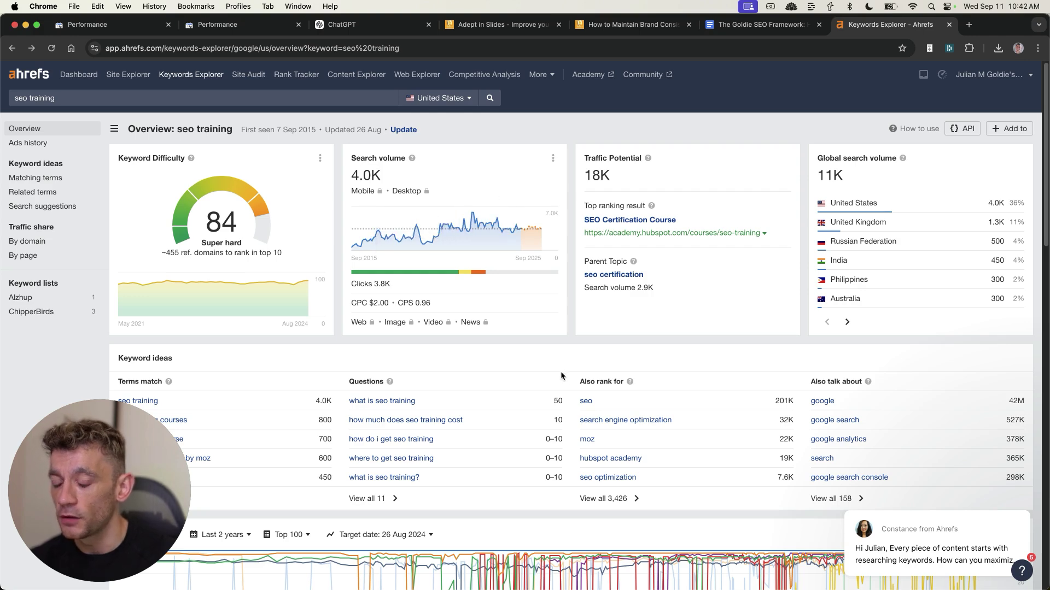
pyautogui.scroll(-3, 550, 371)
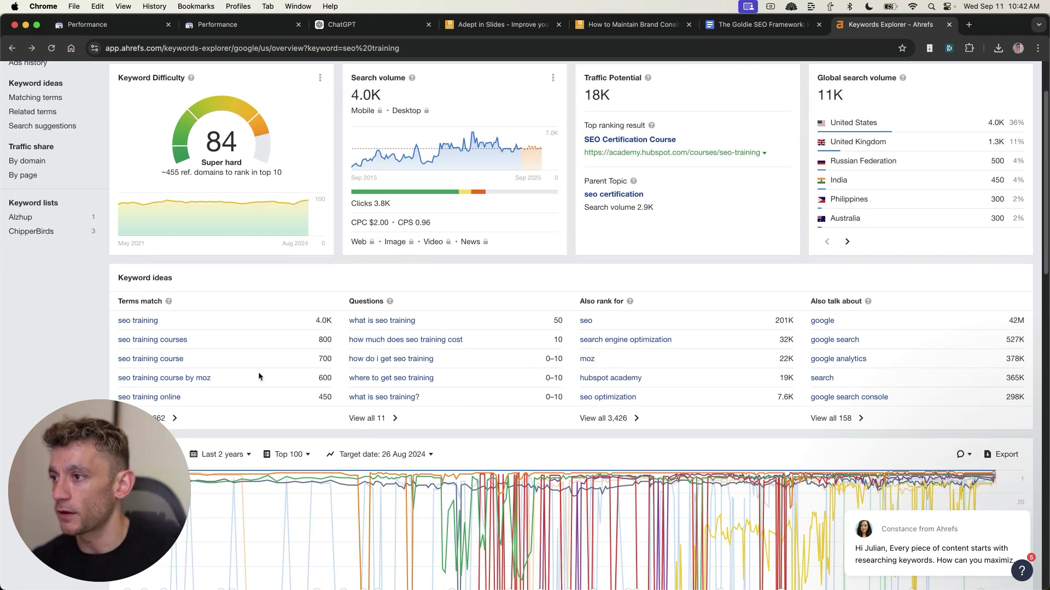
pyautogui.scroll(-1, 308, 342)
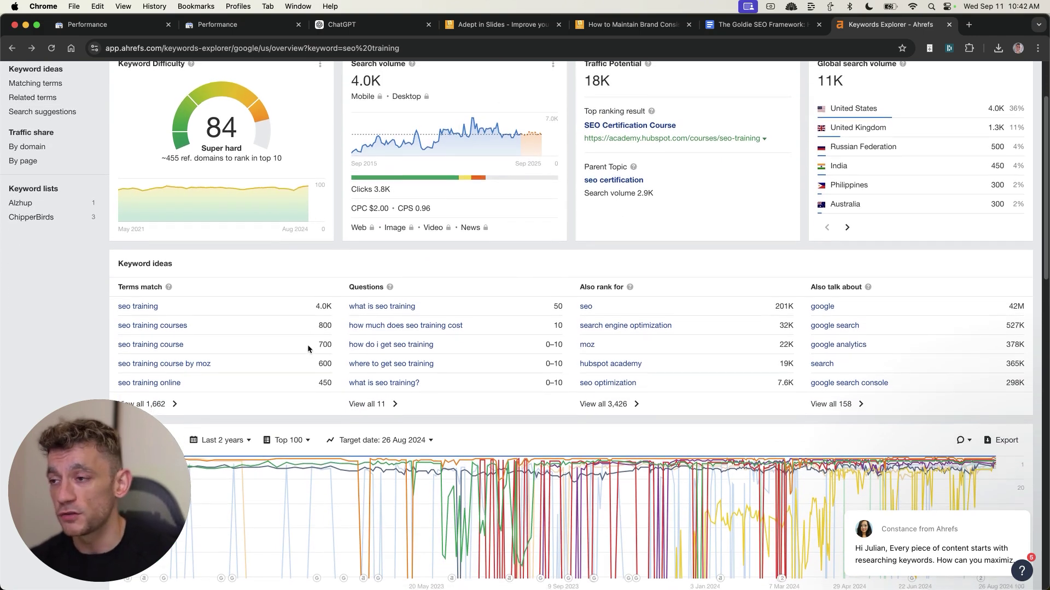
pyautogui.click(749, 25)
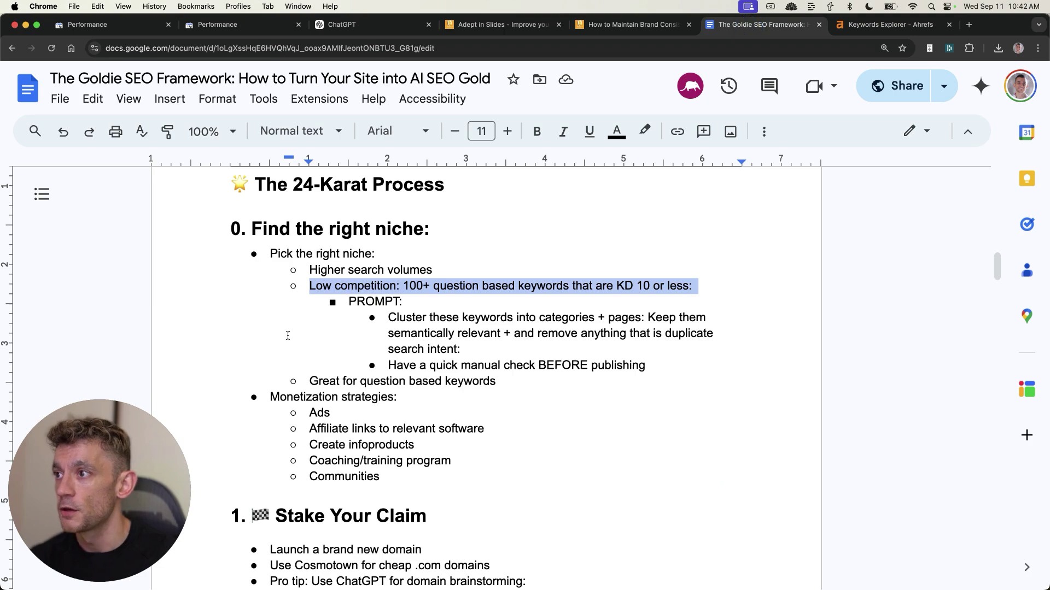
# Highlight the Stake Your Claim section in the framework doc
pyautogui.scroll(-5, 285, 328)
pyautogui.moveTo(236, 323); pyautogui.dragTo(546, 467)
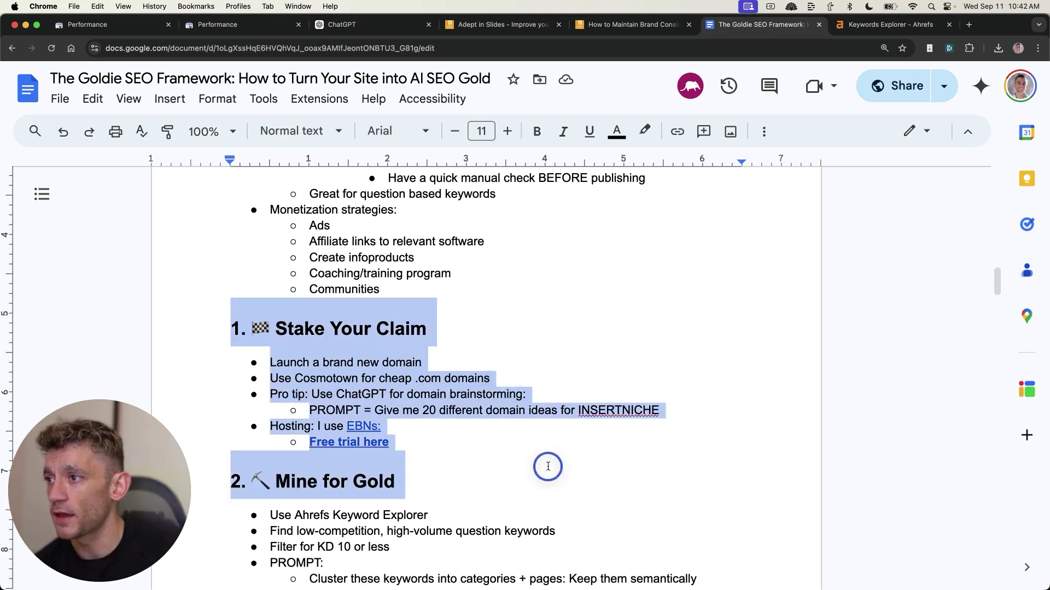
pyautogui.scroll(-6, 546, 383)
# Back in Ahrefs, select the seo training search text to replace it with 'birds'
pyautogui.click(891, 24)
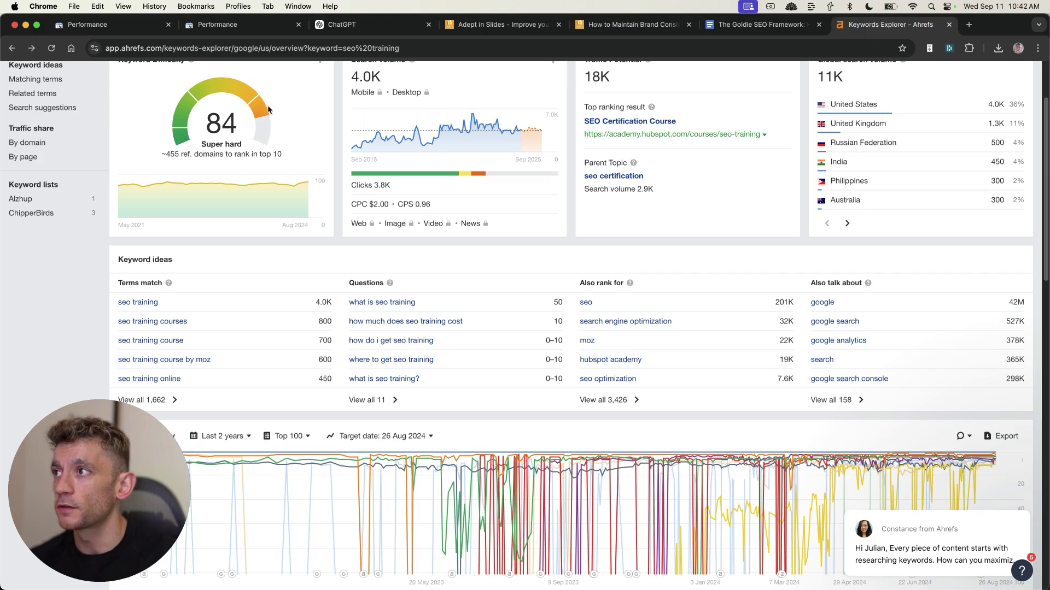
pyautogui.scroll(3, 328, 219)
pyautogui.click(183, 103)
pyautogui.press('super+a')
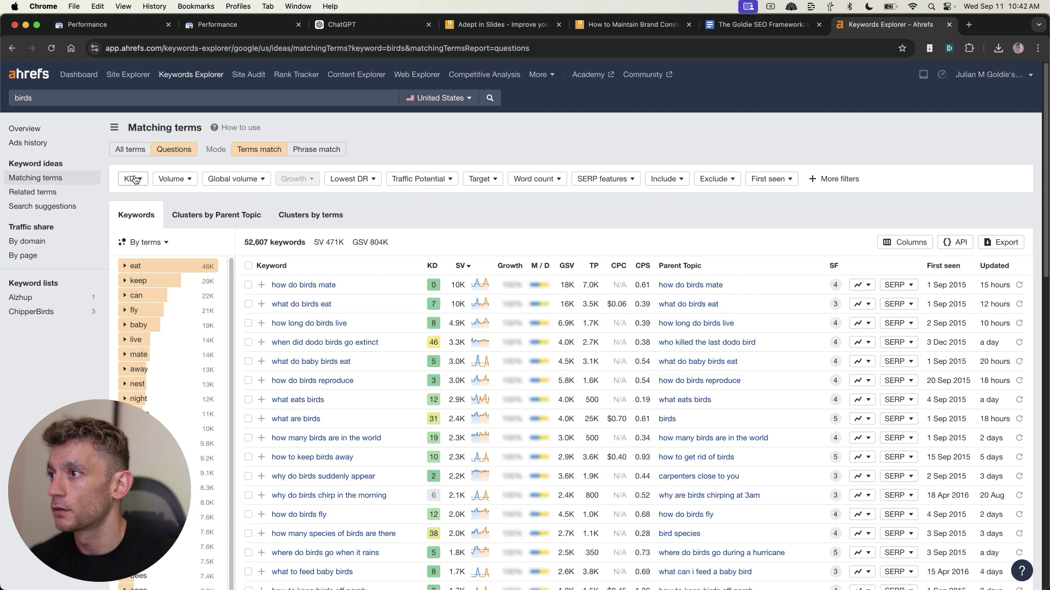
# Filter the birds question keywords to KD 10 or less and highlight the 5,054 result count
pyautogui.click(132, 178)
pyautogui.click(214, 199)
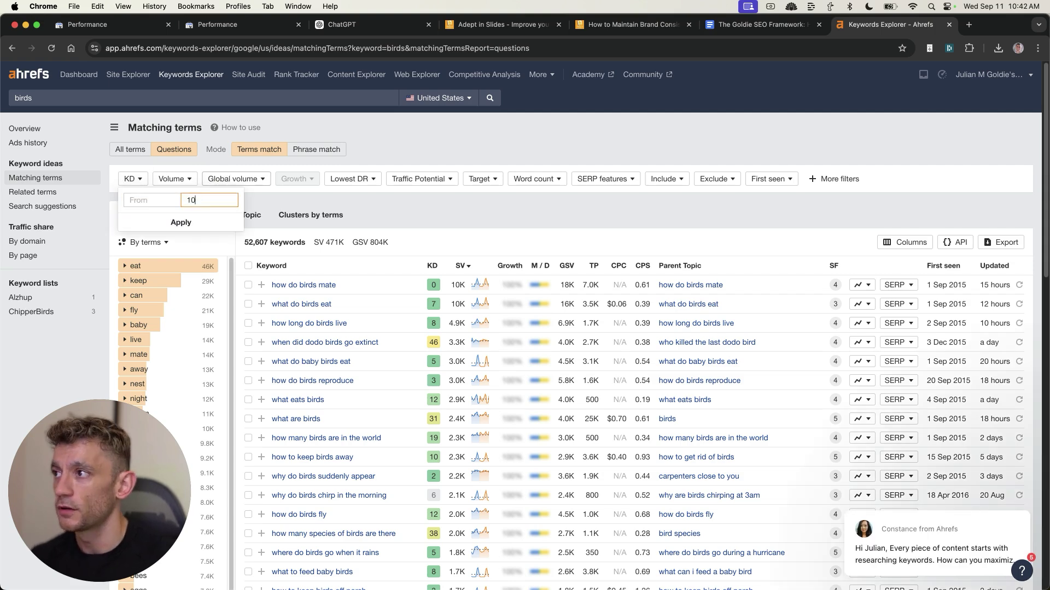
pyautogui.write('10')
pyautogui.click(181, 222)
pyautogui.click(146, 204)
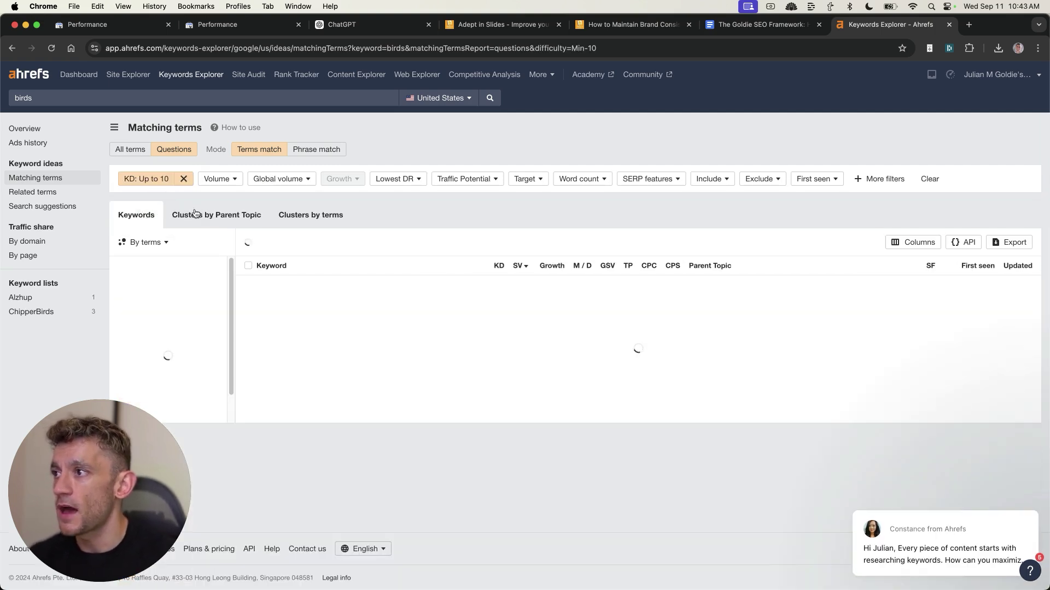
pyautogui.moveTo(242, 237); pyautogui.dragTo(322, 232)
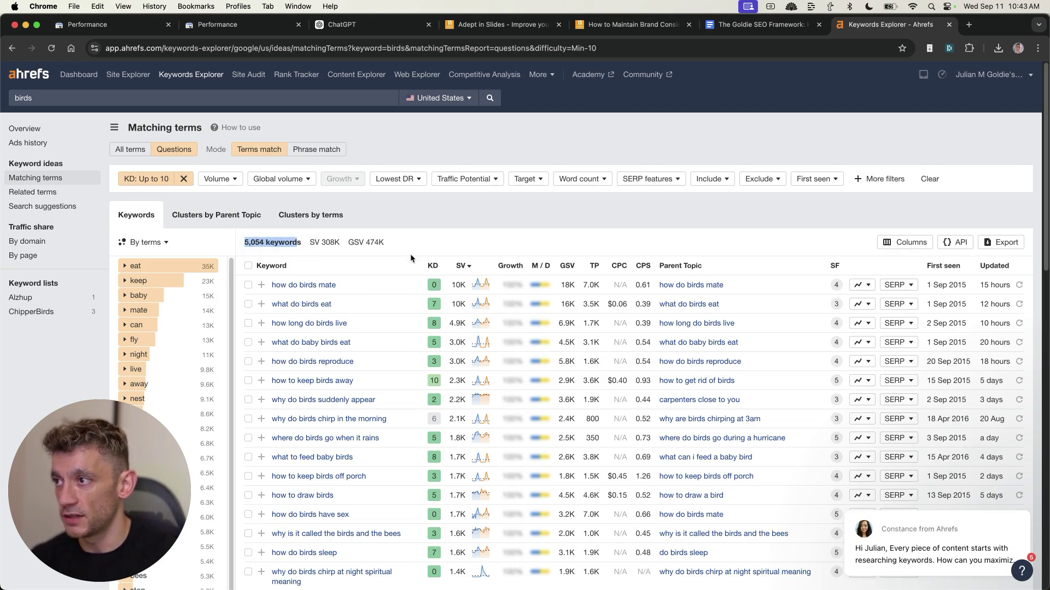
pyautogui.click(412, 281)
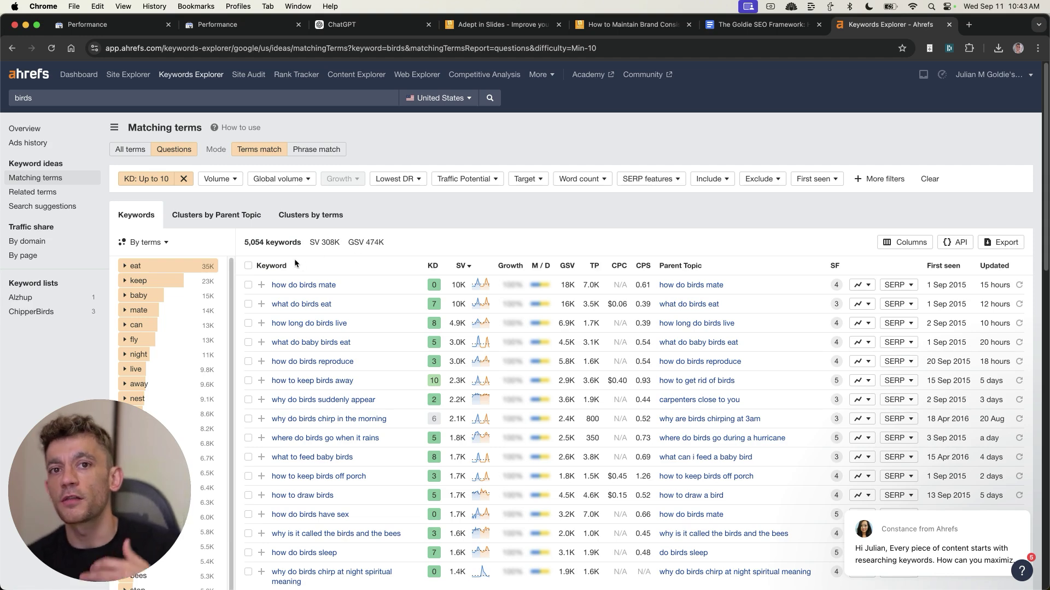
pyautogui.click(727, 25)
# Highlight the 'Cluster these keywords' prompt and check the Autoblogging AI link in section 3
pyautogui.moveTo(310, 267); pyautogui.dragTo(645, 283)
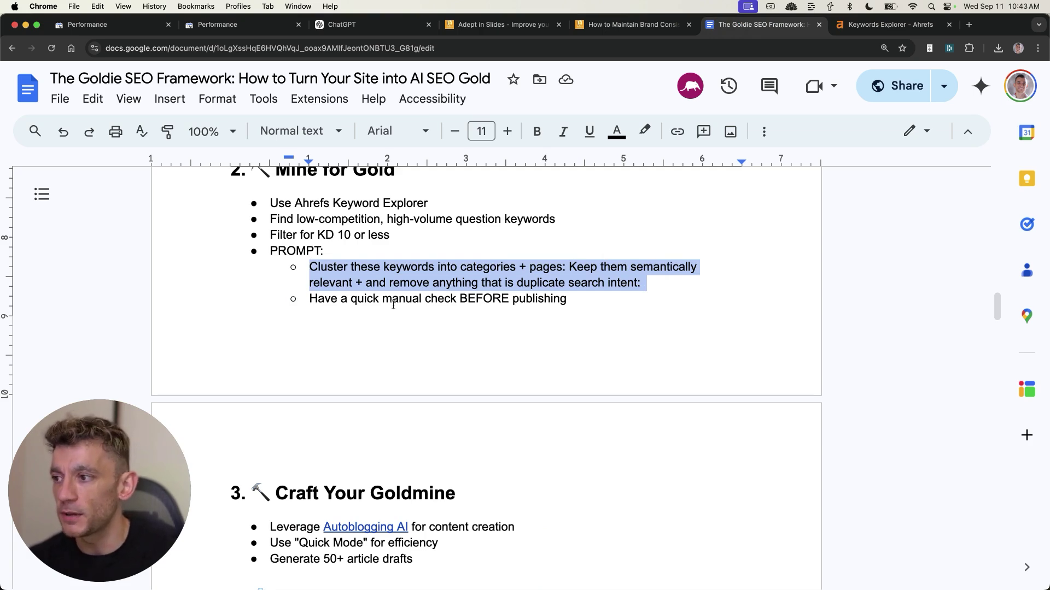
pyautogui.scroll(-4, 393, 304)
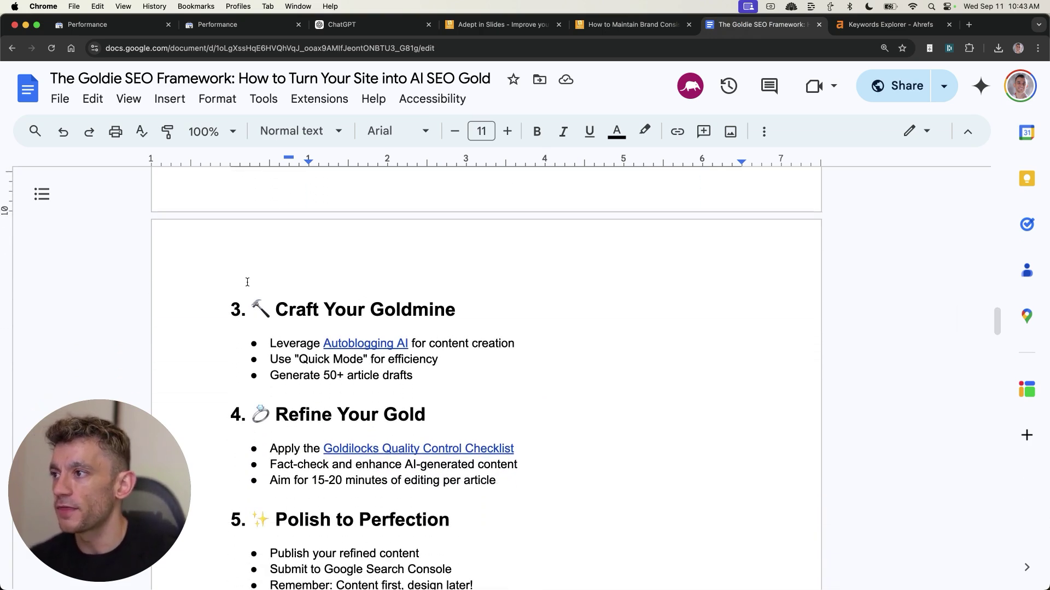
pyautogui.scroll(-1, 257, 295)
pyautogui.click(389, 324)
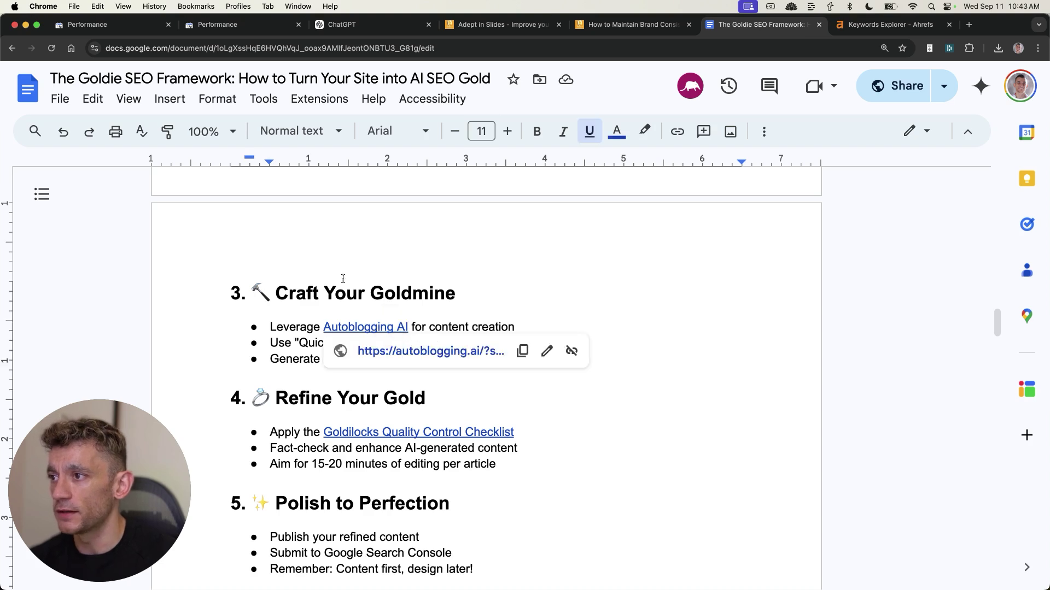
pyautogui.click(279, 342)
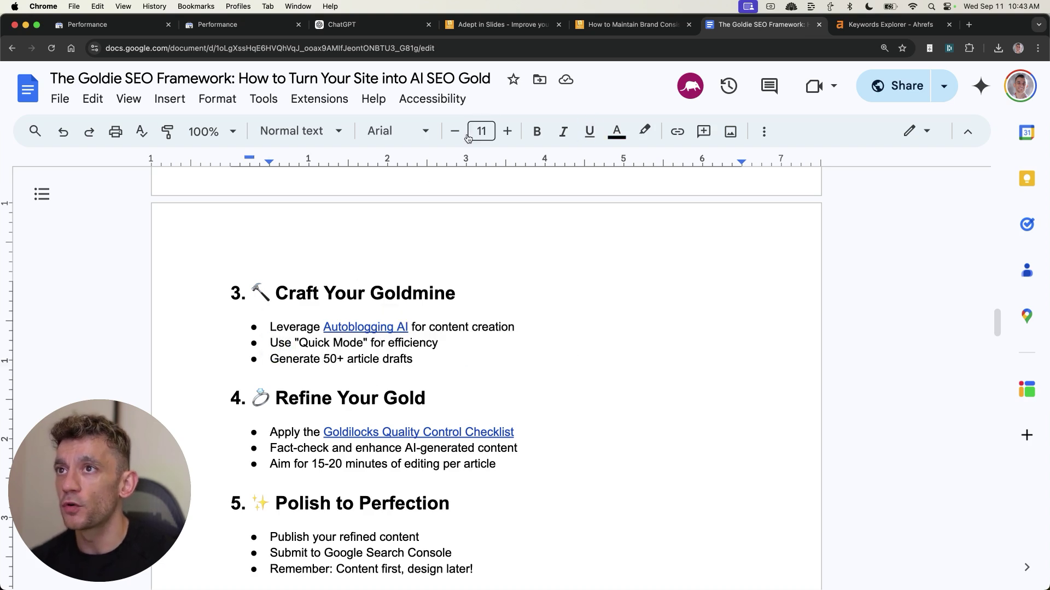
pyautogui.hotkey('ctrl', 'Tab')
# Show oiltherapycentral and adeptinslides 16-month growth, then bring up the Autoblogging.ai dashboard
pyautogui.click(125, 25)
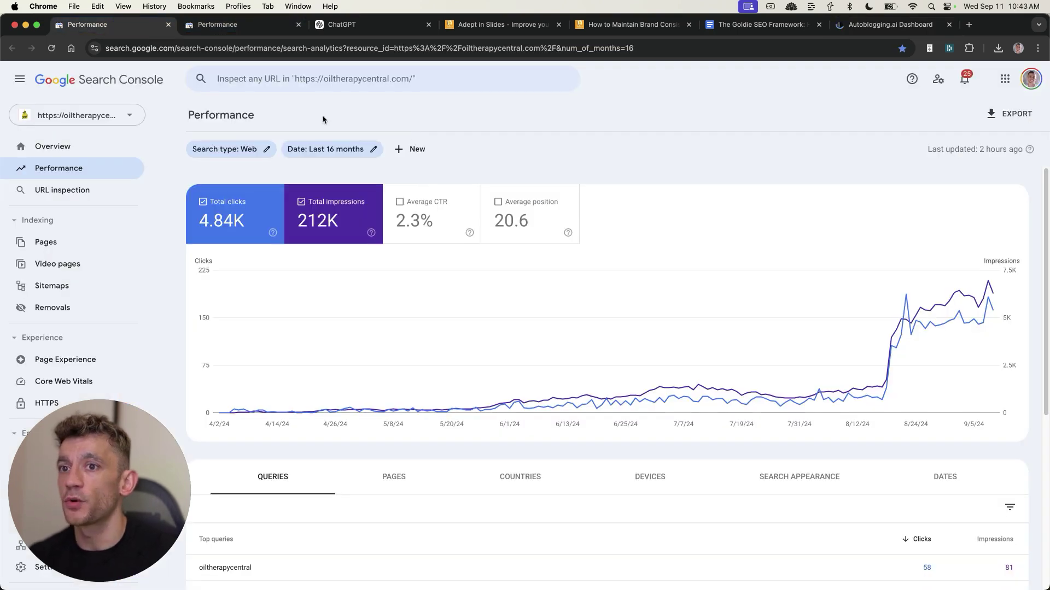
pyautogui.click(214, 24)
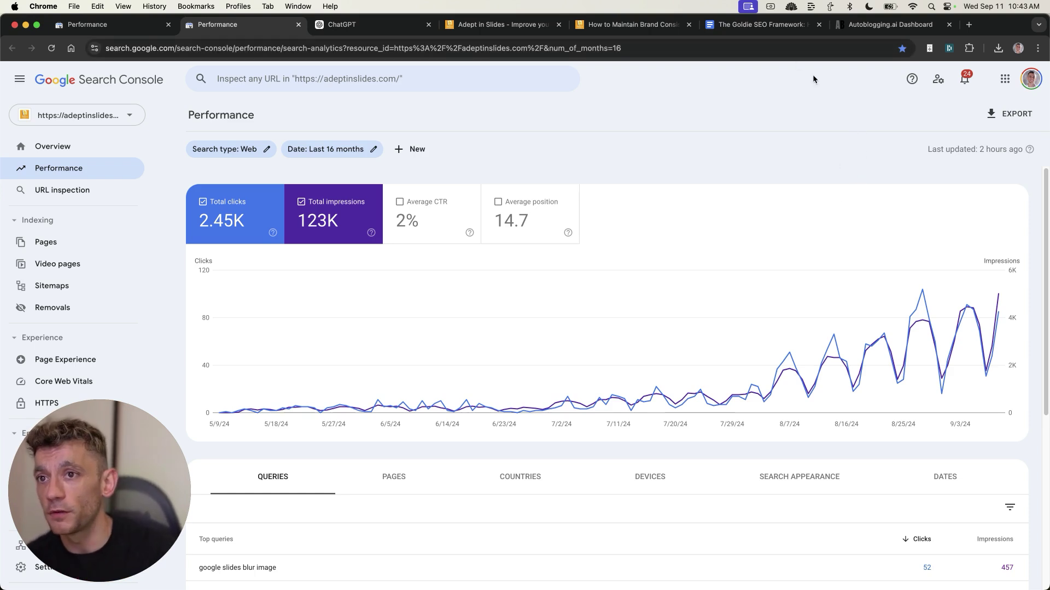
pyautogui.click(873, 28)
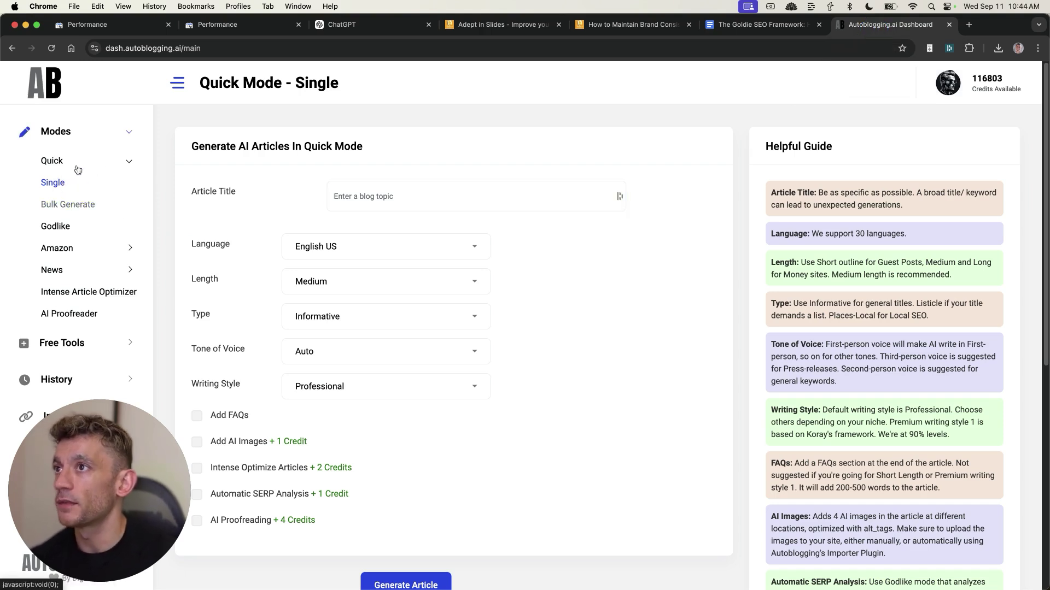
# Open Quick Mode Bulk Generate and review Article Titles, Project Name, Type, Tone of Voice and Writing Style
pyautogui.click(94, 205)
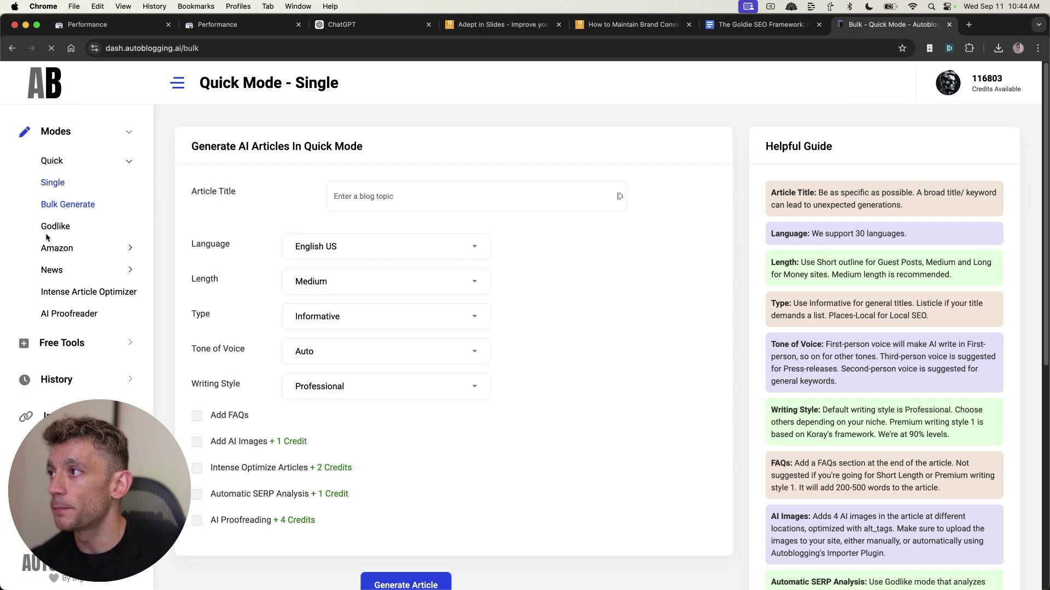
pyautogui.click(492, 242)
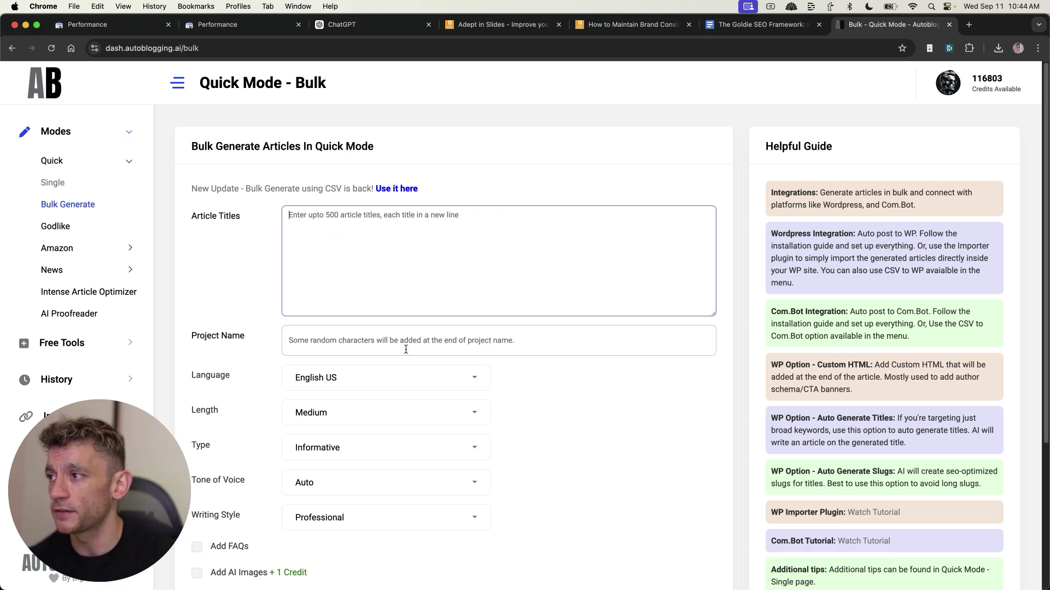
pyautogui.scroll(-3, 408, 344)
pyautogui.click(379, 274)
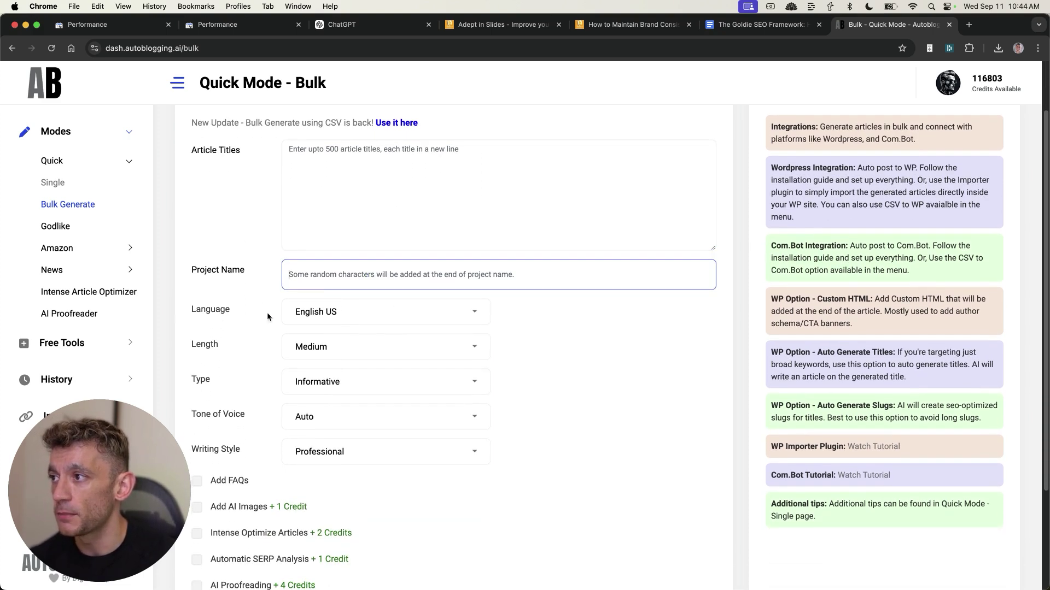
pyautogui.scroll(-2, 212, 321)
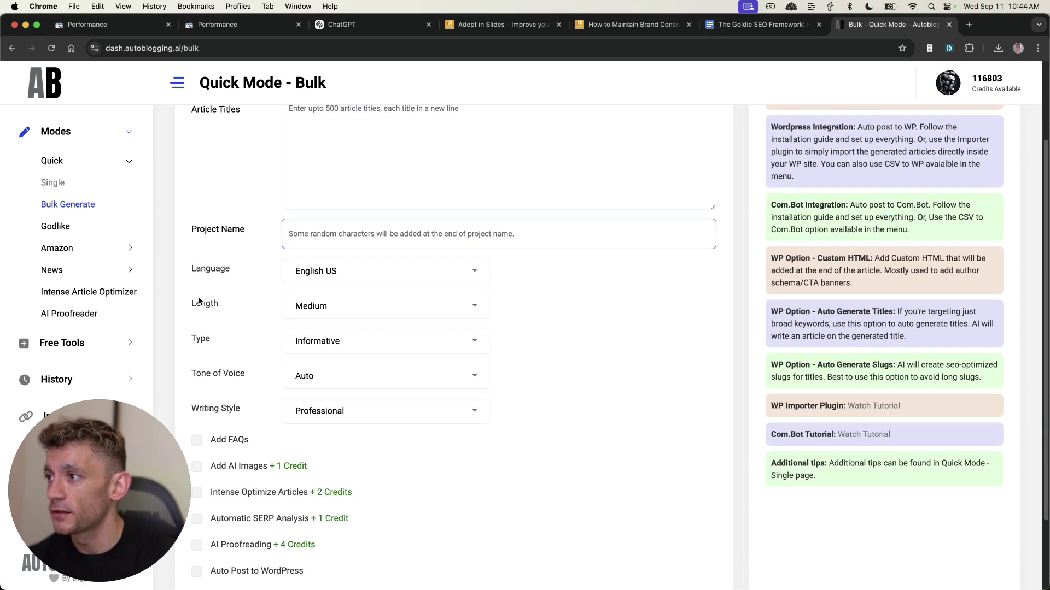
pyautogui.doubleClick(198, 339)
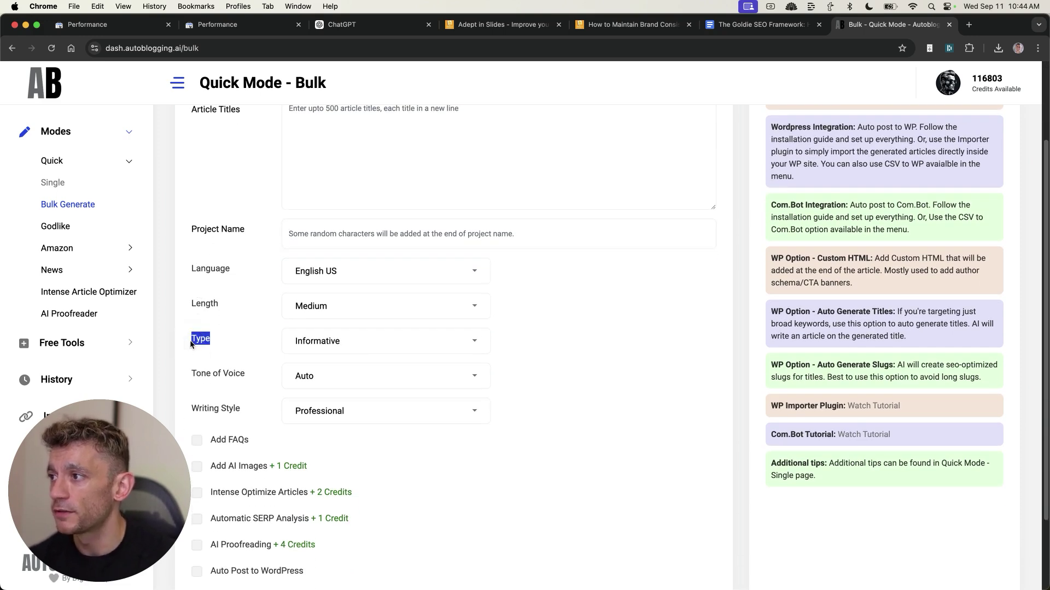
pyautogui.tripleClick(203, 375)
pyautogui.tripleClick(219, 410)
pyautogui.scroll(-3, 274, 408)
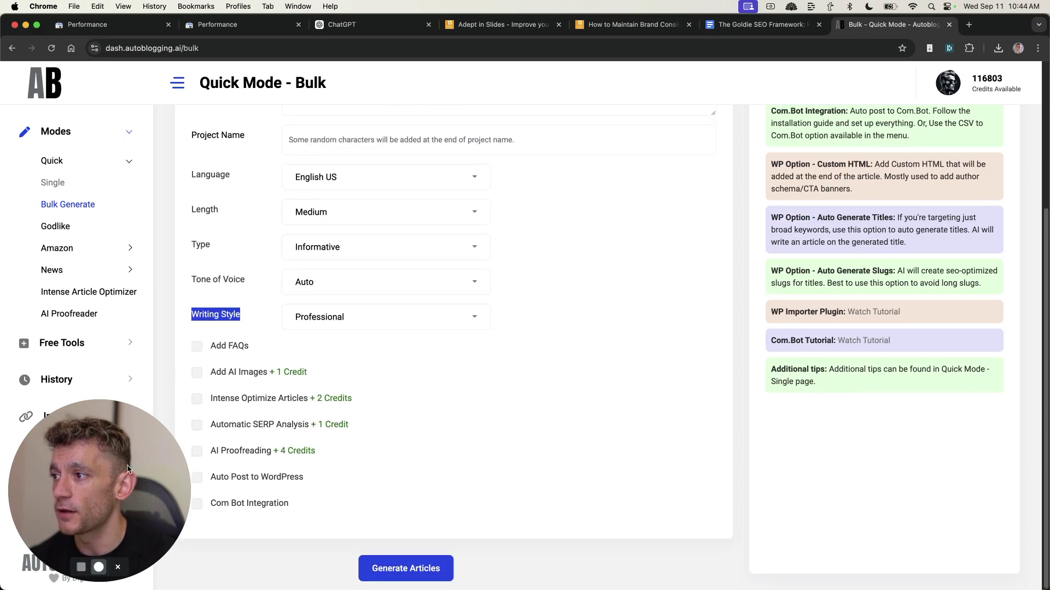
pyautogui.scroll(5, 64, 321)
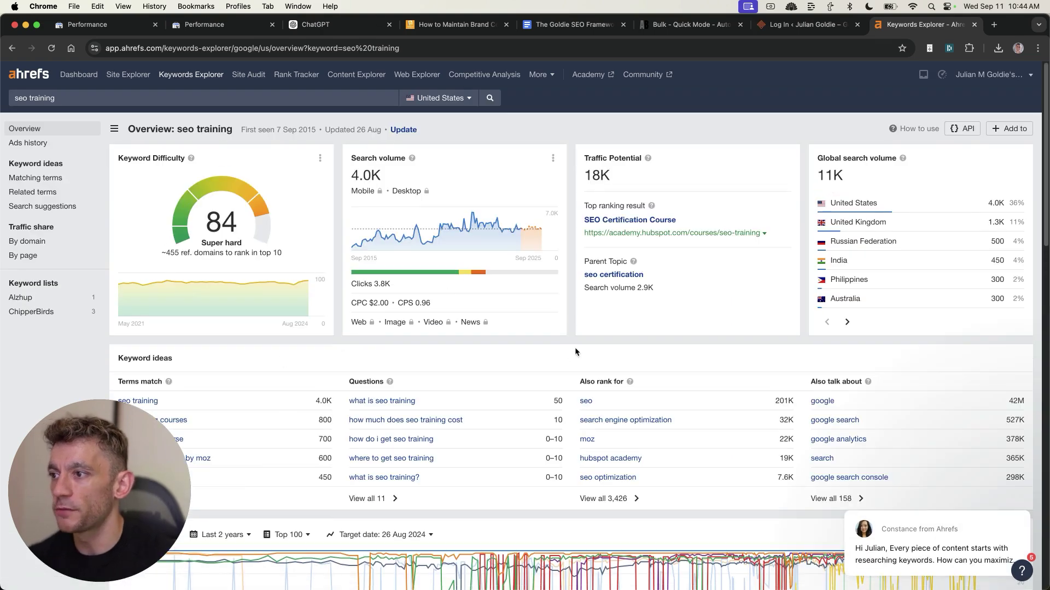
# Show all seo training matching terms filtered to keyword difficulty 10 or less
pyautogui.scroll(-1, 523, 377)
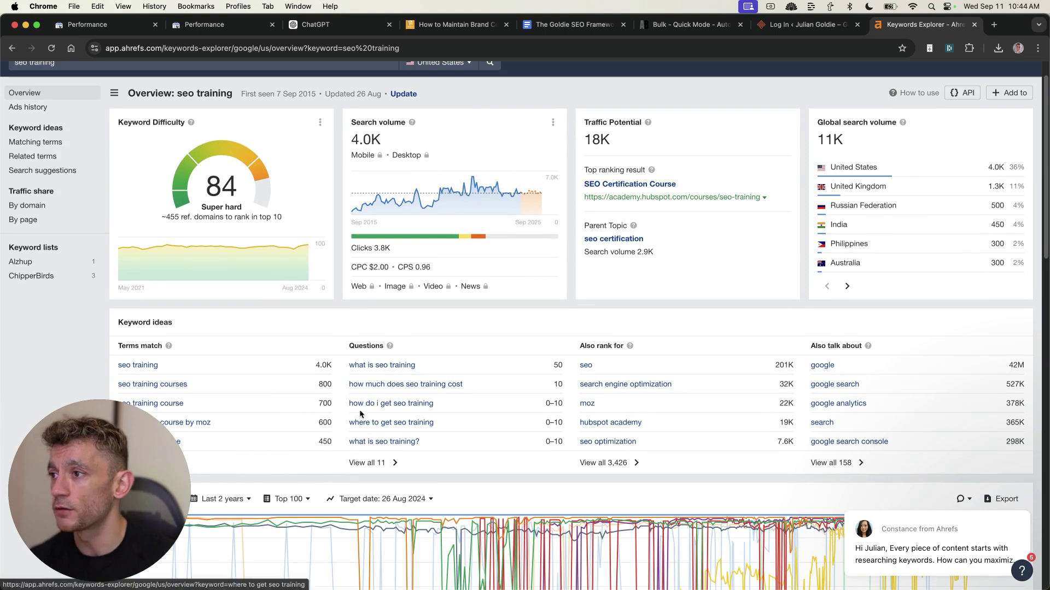
pyautogui.scroll(-3, 158, 399)
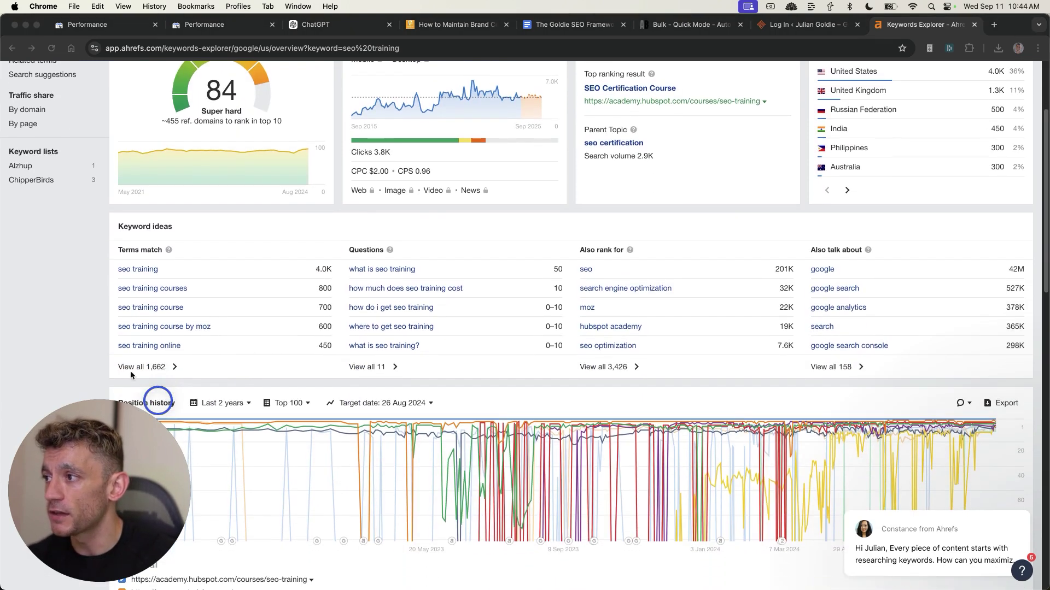
pyautogui.click(174, 367)
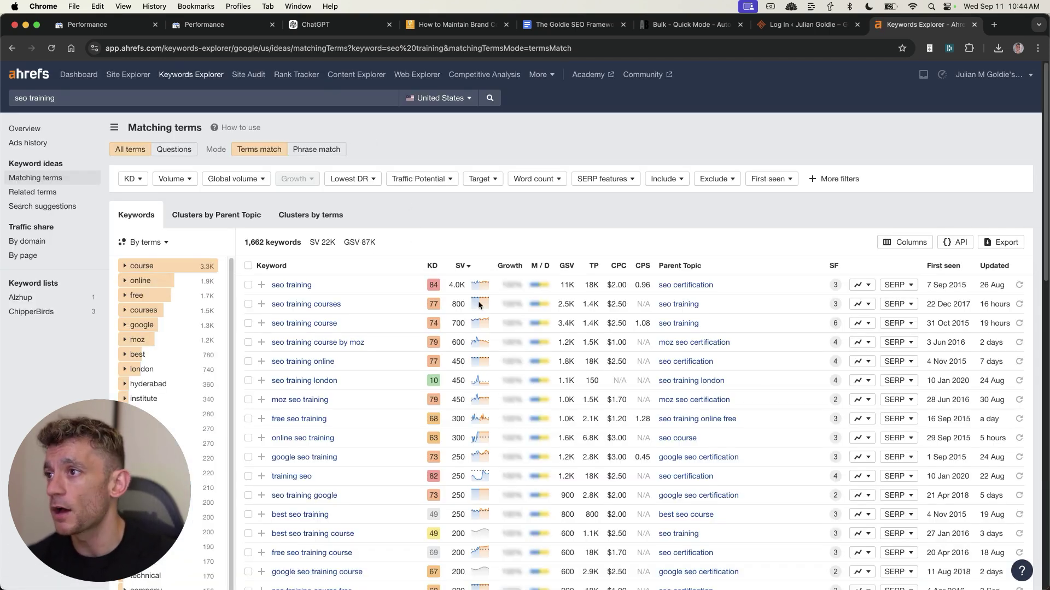
pyautogui.click(139, 180)
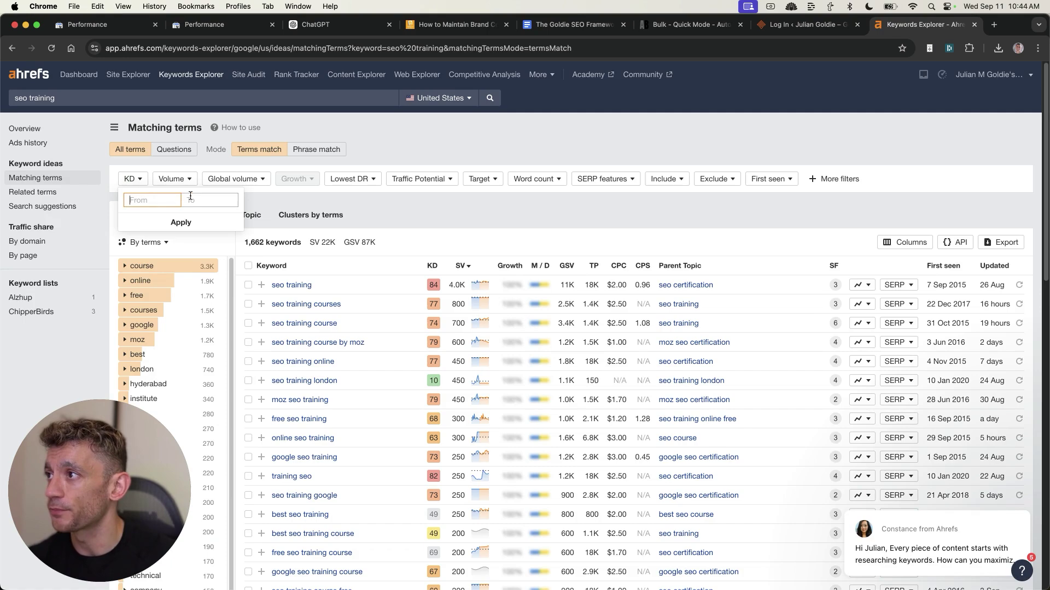
pyautogui.click(193, 198)
pyautogui.write('10')
pyautogui.click(180, 222)
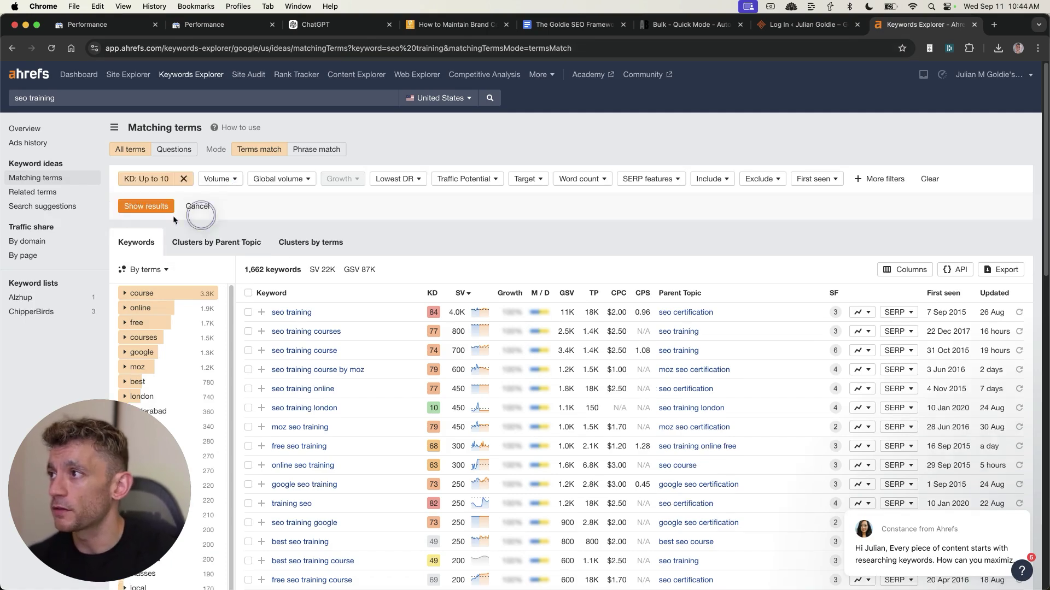
# Select every keyword in the 103 low-KD results
pyautogui.scroll(-1, 449, 303)
pyautogui.scroll(-2, 449, 303)
pyautogui.scroll(3, 399, 257)
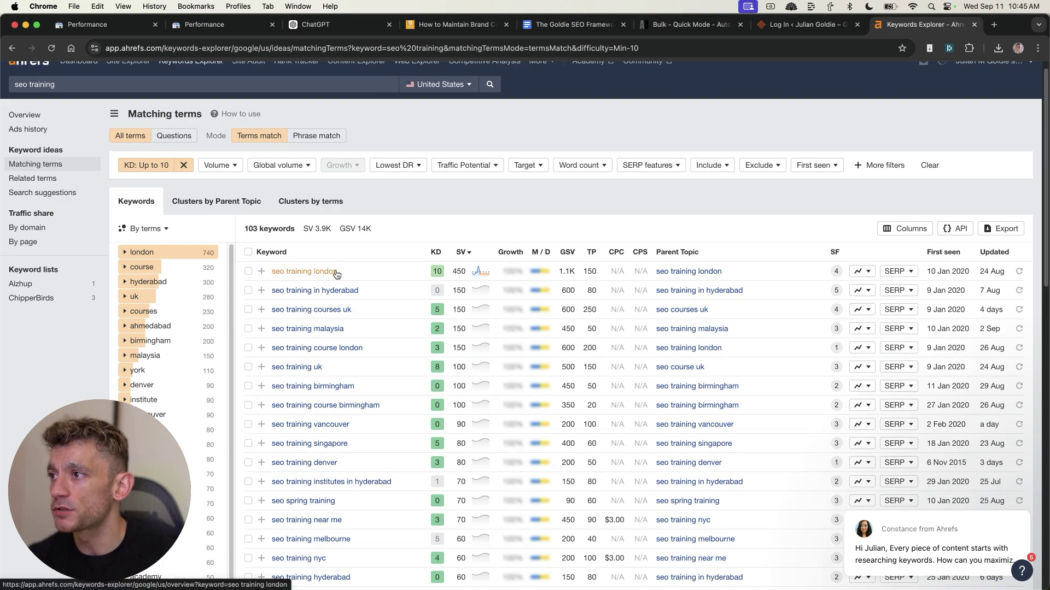
pyautogui.scroll(-2, 372, 486)
pyautogui.scroll(3, 373, 500)
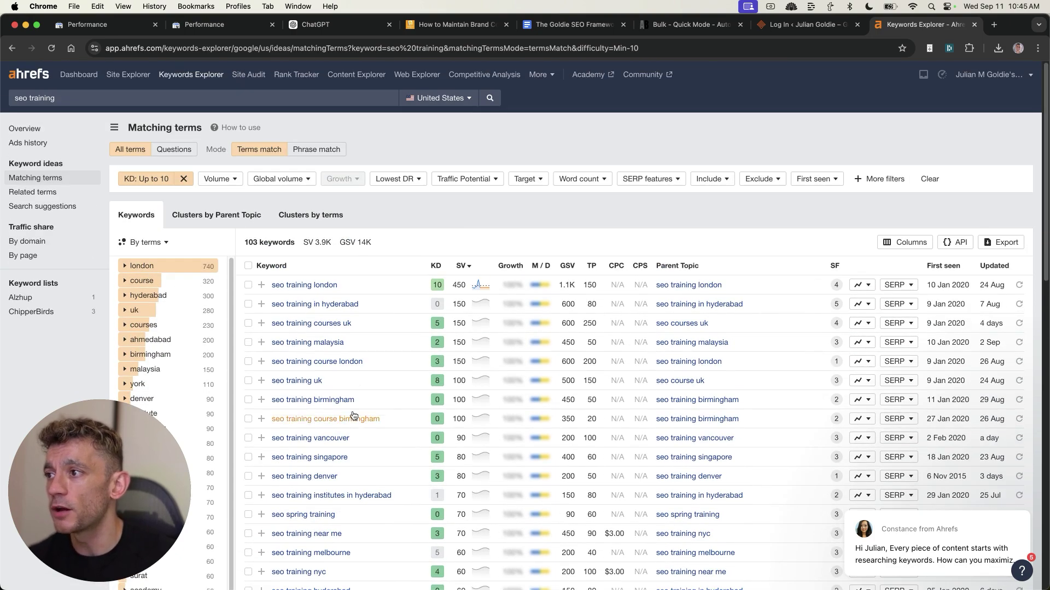
pyautogui.click(248, 266)
pyautogui.scroll(-10, 421, 303)
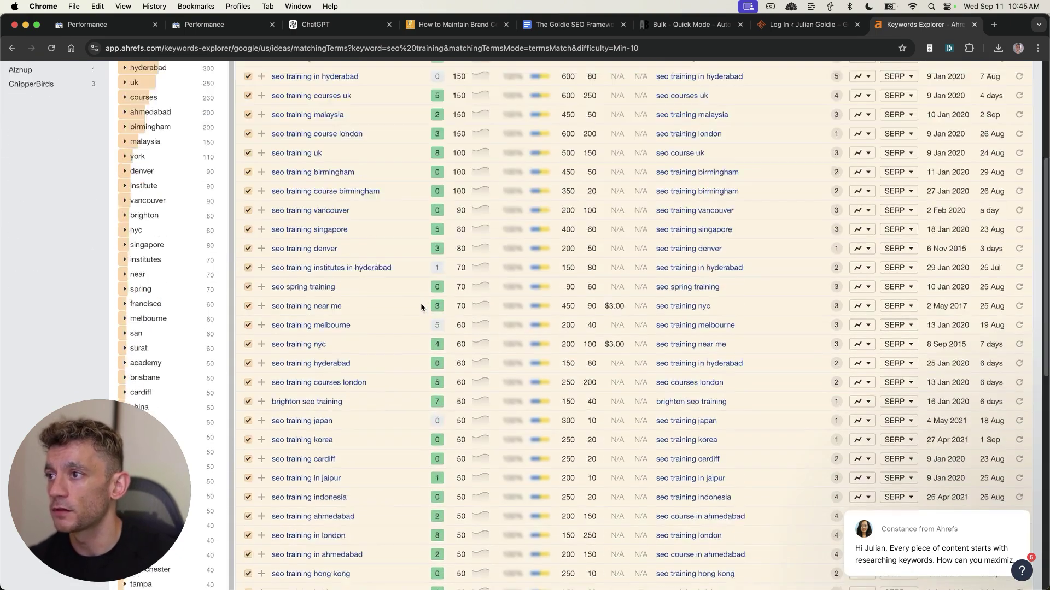
pyautogui.scroll(10, 421, 303)
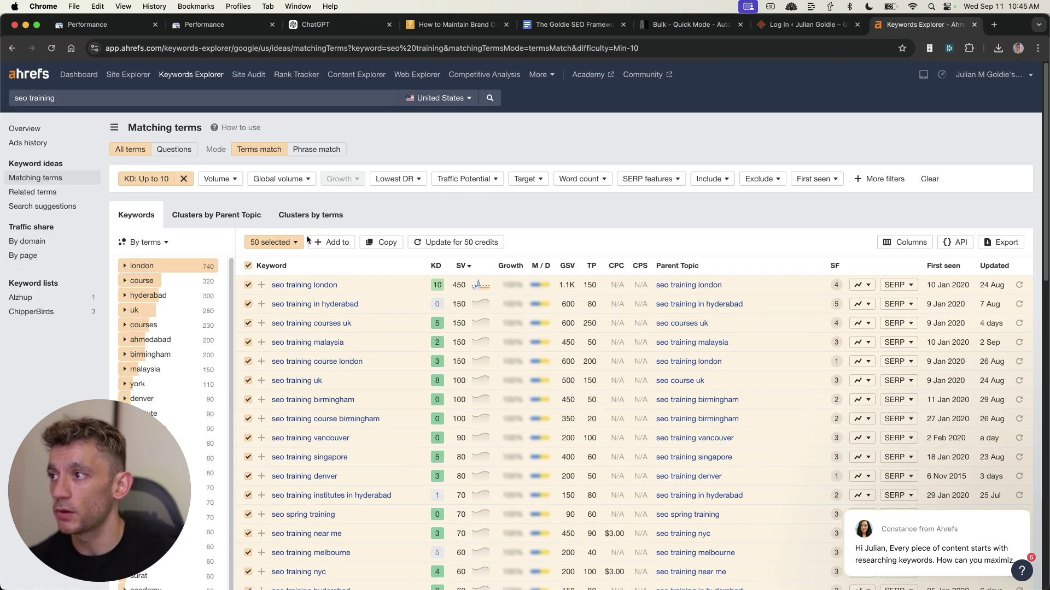
# Copy the 'Cluster these keywords…' prompt from section 2 of the framework doc
pyautogui.click(382, 242)
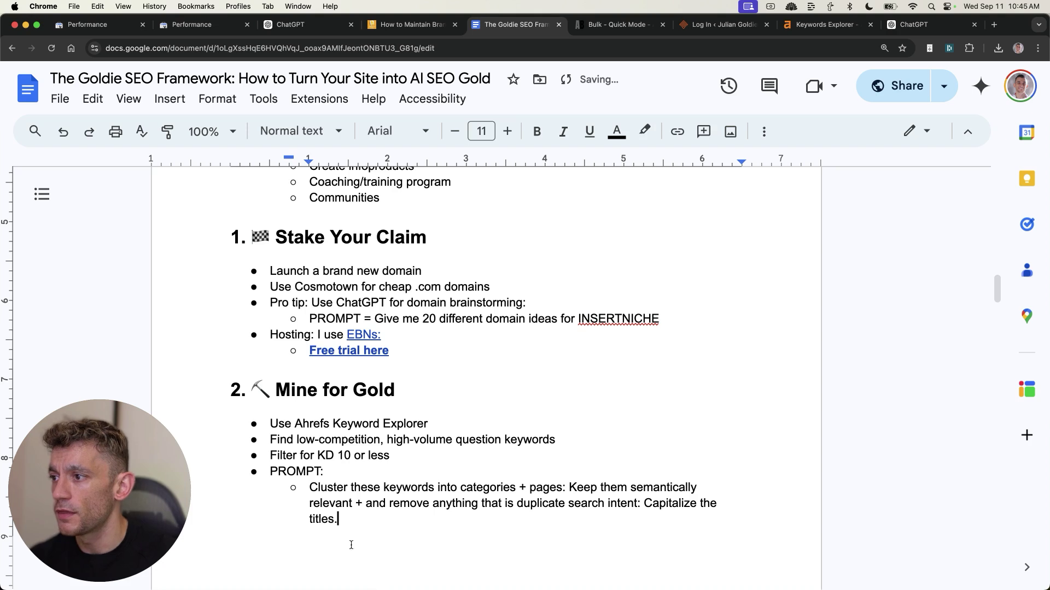
pyautogui.scroll(-2, 298, 482)
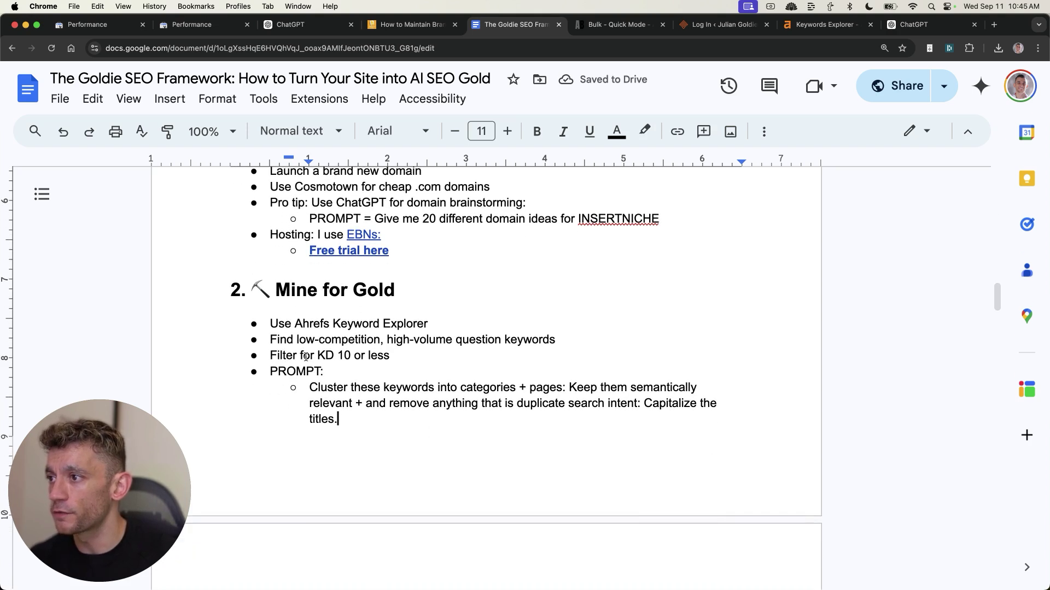
pyautogui.moveTo(308, 385); pyautogui.dragTo(358, 418)
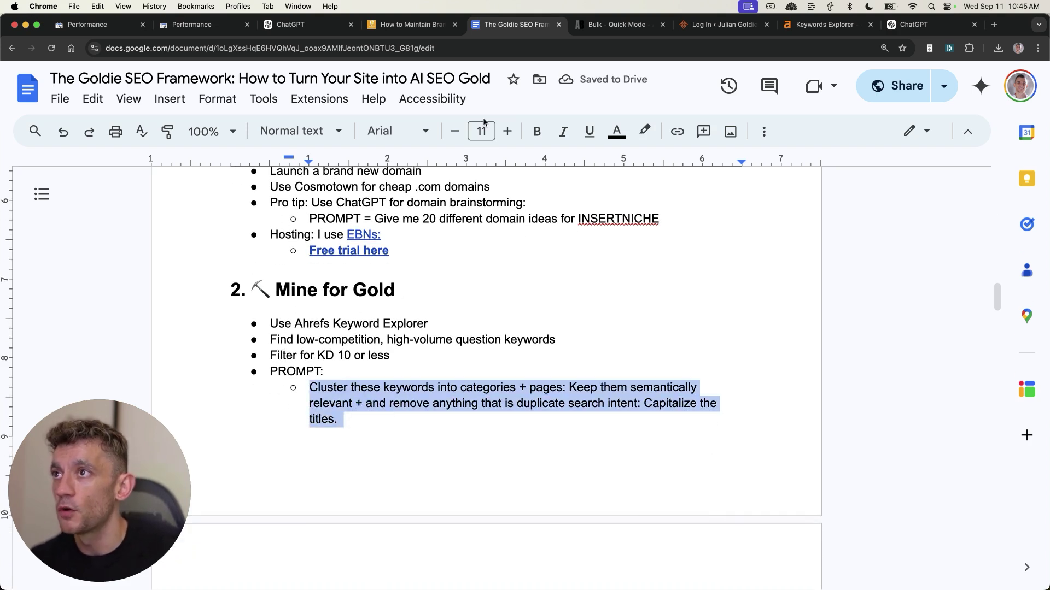
pyautogui.click(923, 24)
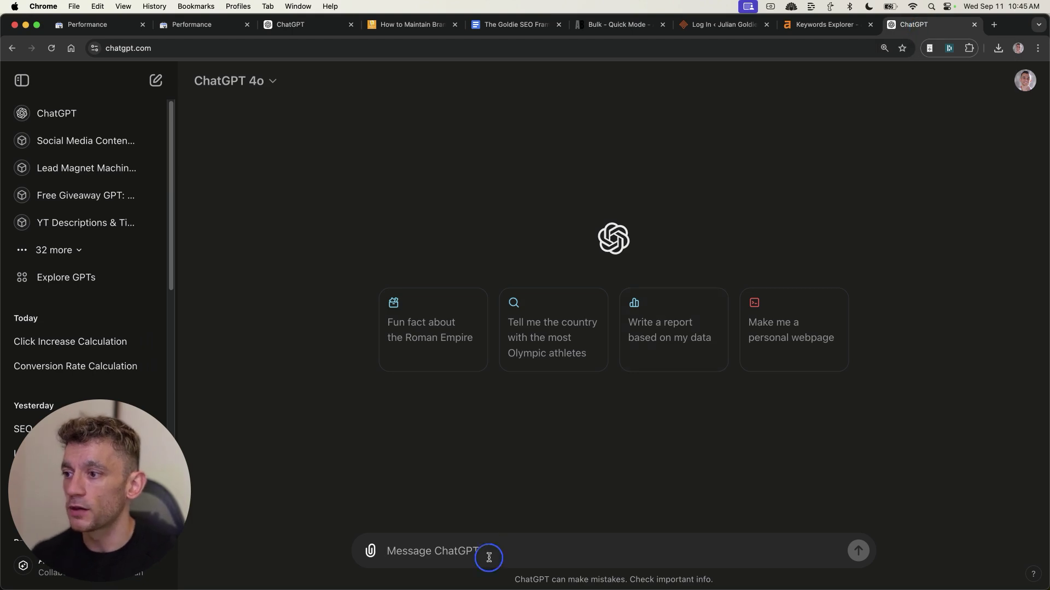
# Send ChatGPT the clustering prompt together with all 103 low-KD keywords from Ahrefs
pyautogui.press('super+v')
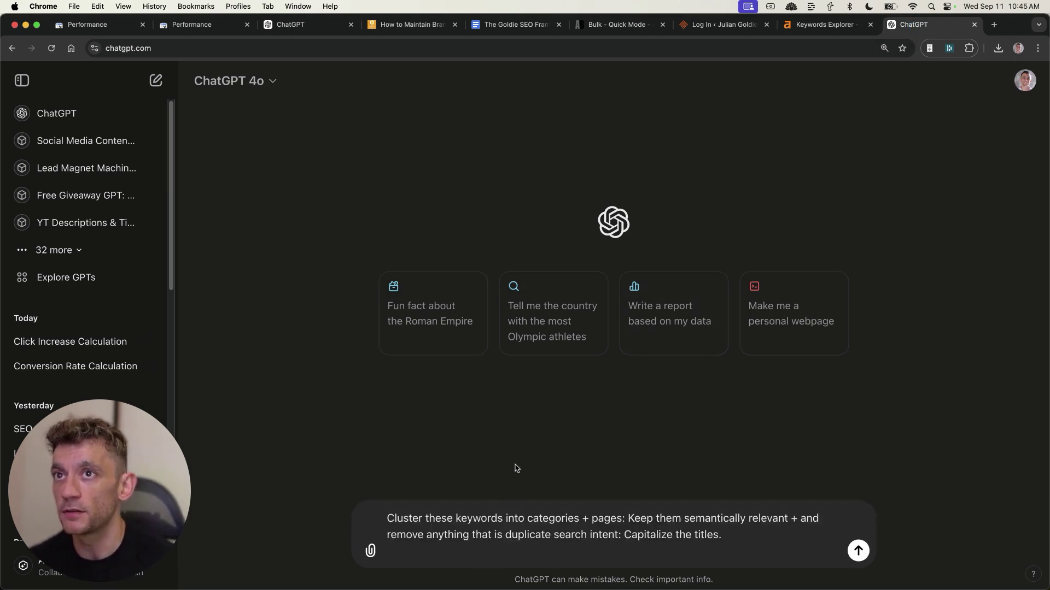
pyautogui.hotkey('ctrl', 'shift', 'Tab')
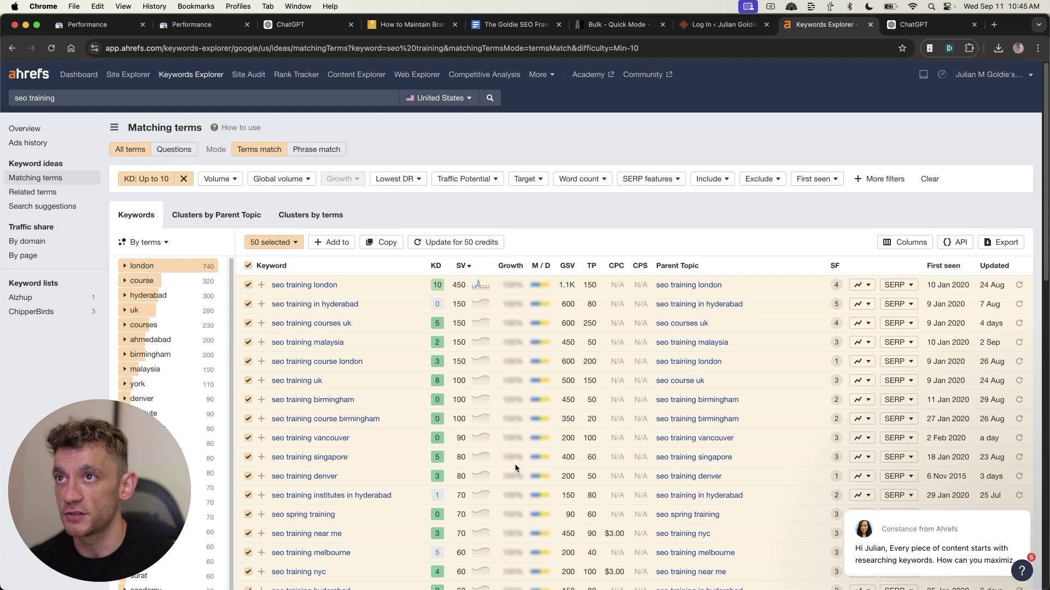
pyautogui.click(275, 242)
pyautogui.click(268, 258)
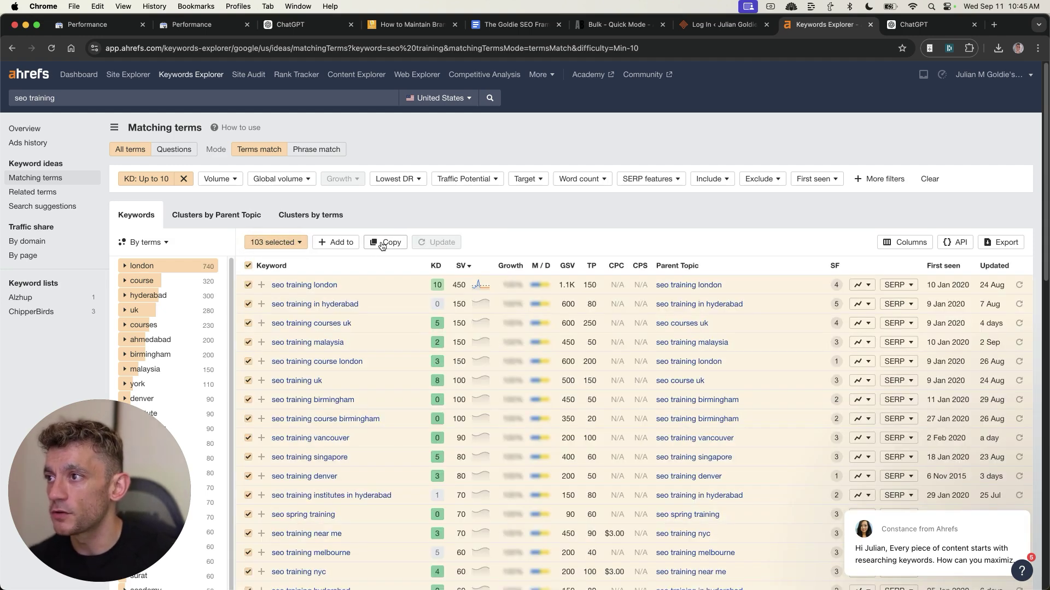
pyautogui.click(382, 243)
pyautogui.click(907, 25)
pyautogui.press('super+v')
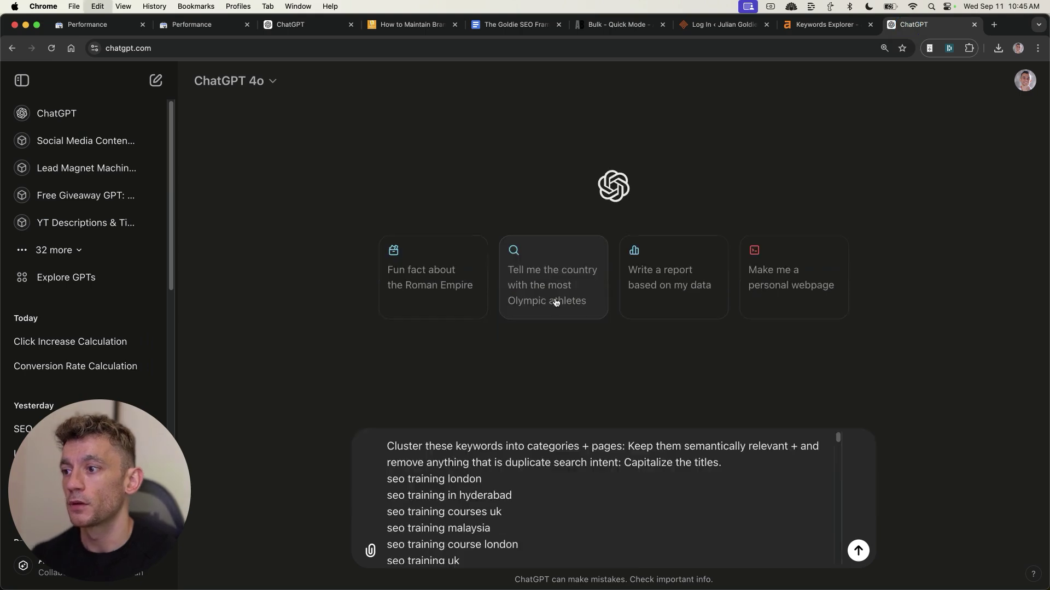
pyautogui.press('Return')
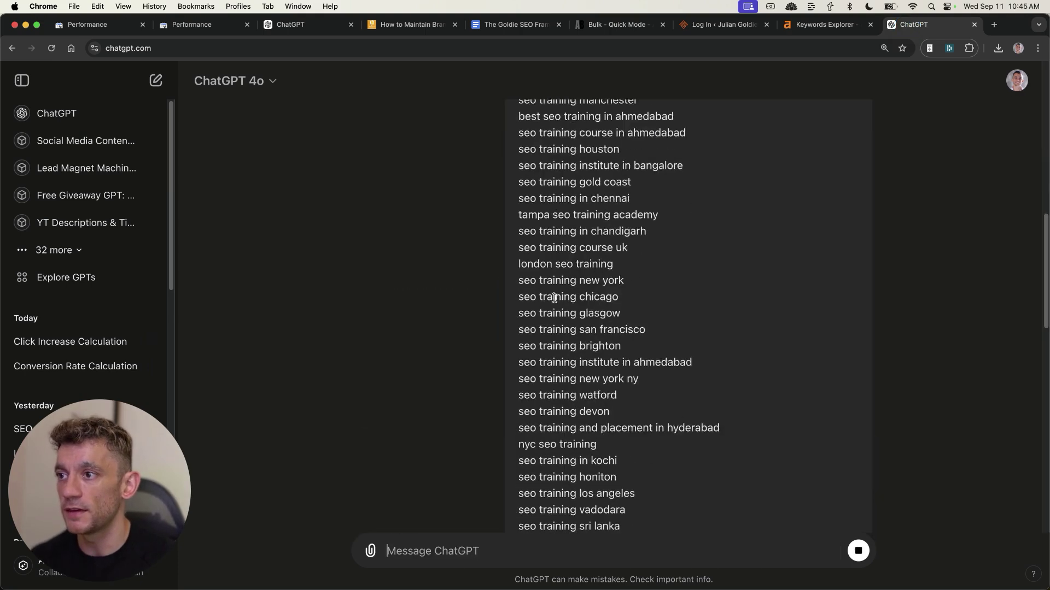
# Copy the title-case UK page titles from Glasgow to Surrey
pyautogui.scroll(-2, 525, 344)
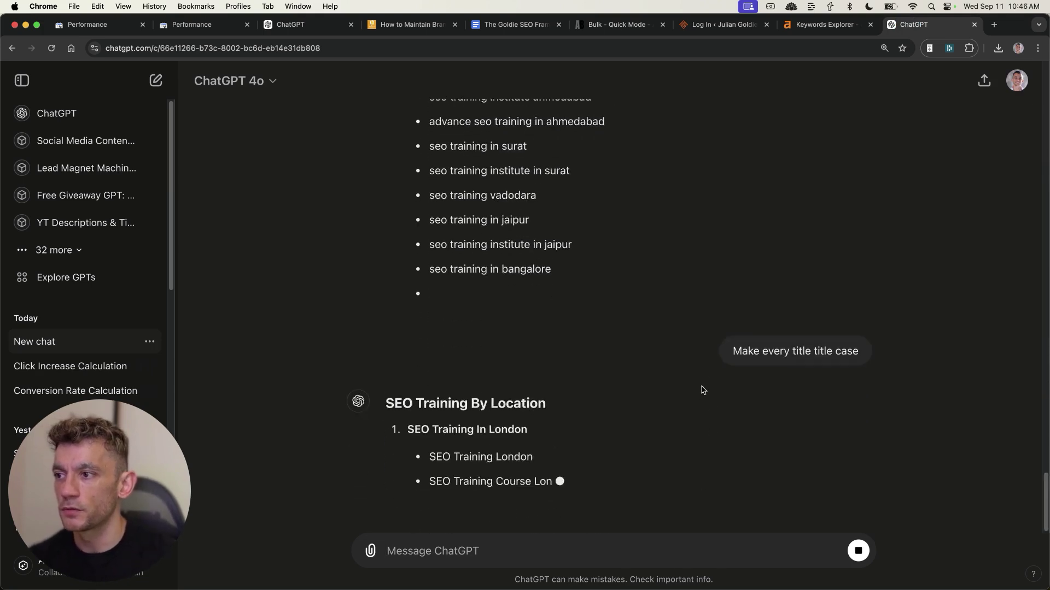
pyautogui.scroll(4, 678, 299)
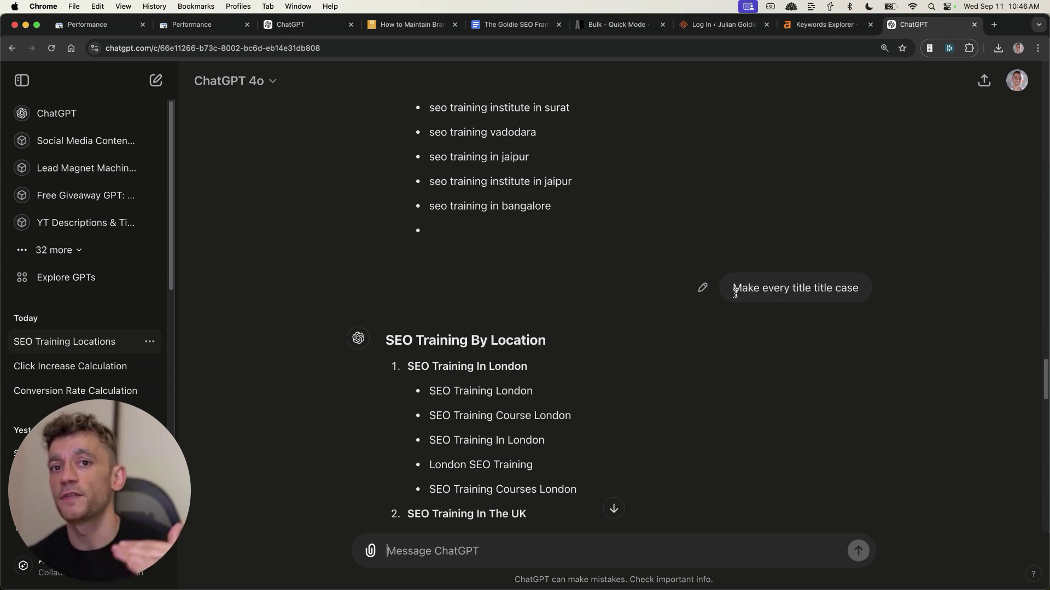
pyautogui.click(609, 27)
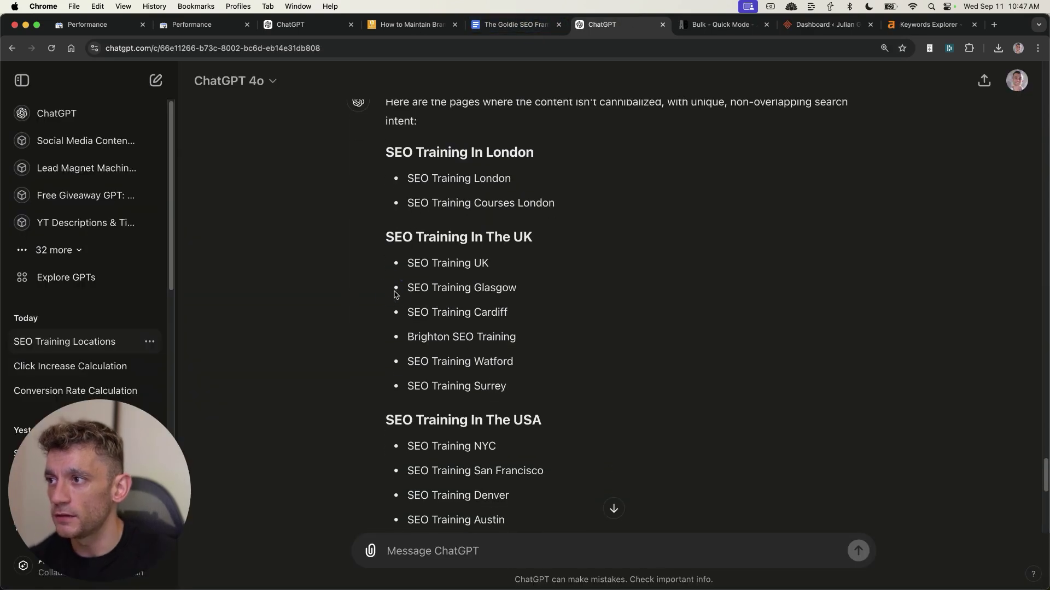
pyautogui.moveTo(395, 294); pyautogui.dragTo(537, 386)
pyautogui.hotkey('ctrl', 'Tab')
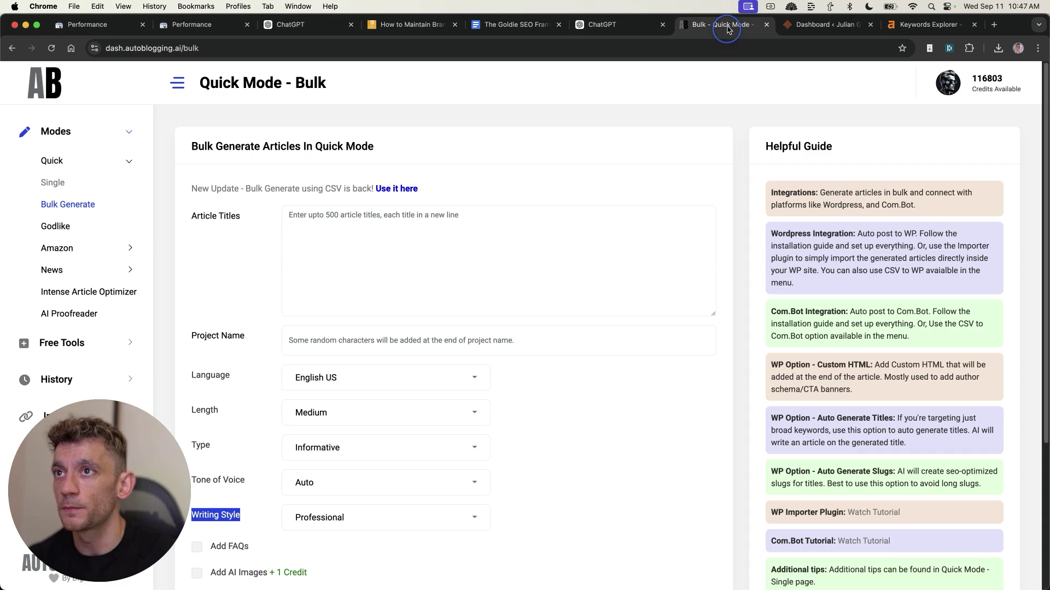
# Paste the five SEO Training titles into the Article Titles box
pyautogui.click(408, 209)
pyautogui.press('super+v')
pyautogui.scroll(-5, 314, 370)
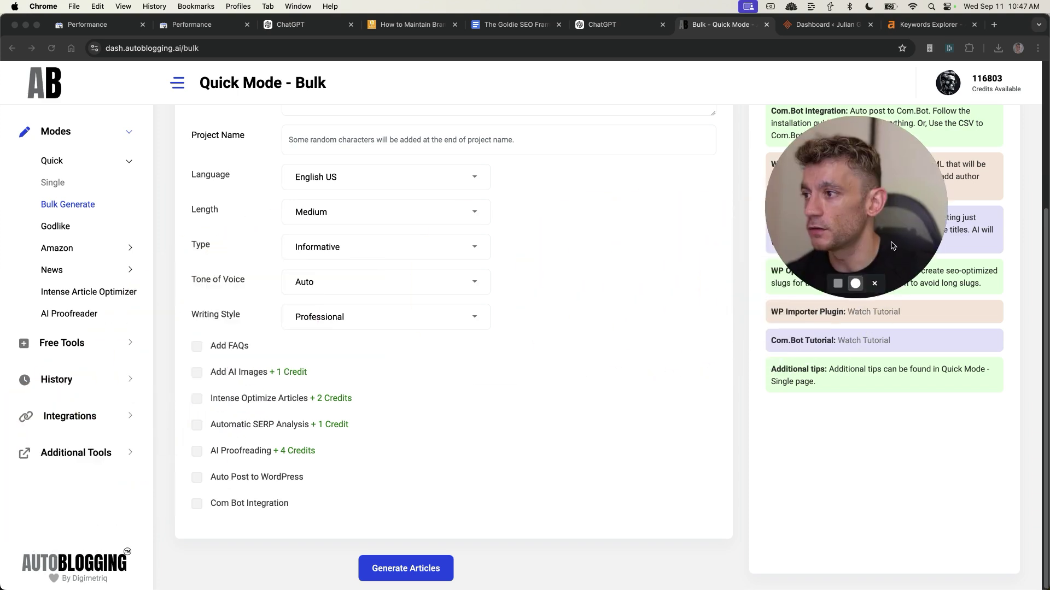
# Enable Auto Post to WordPress and close the installation guide tab
pyautogui.click(195, 478)
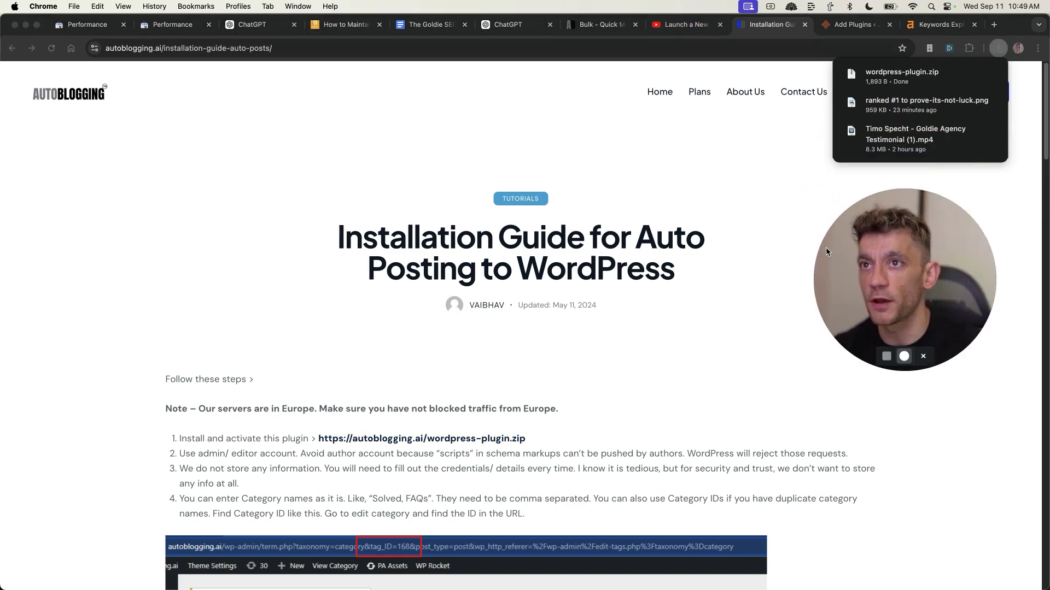
pyautogui.click(763, 163)
pyautogui.press('super+w')
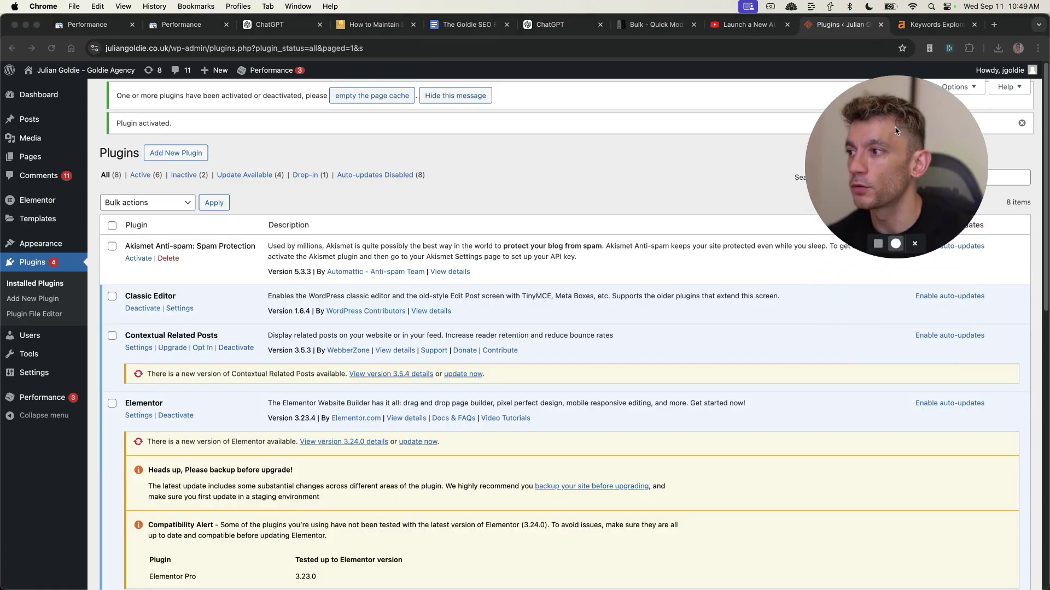
pyautogui.scroll(-15, 371, 323)
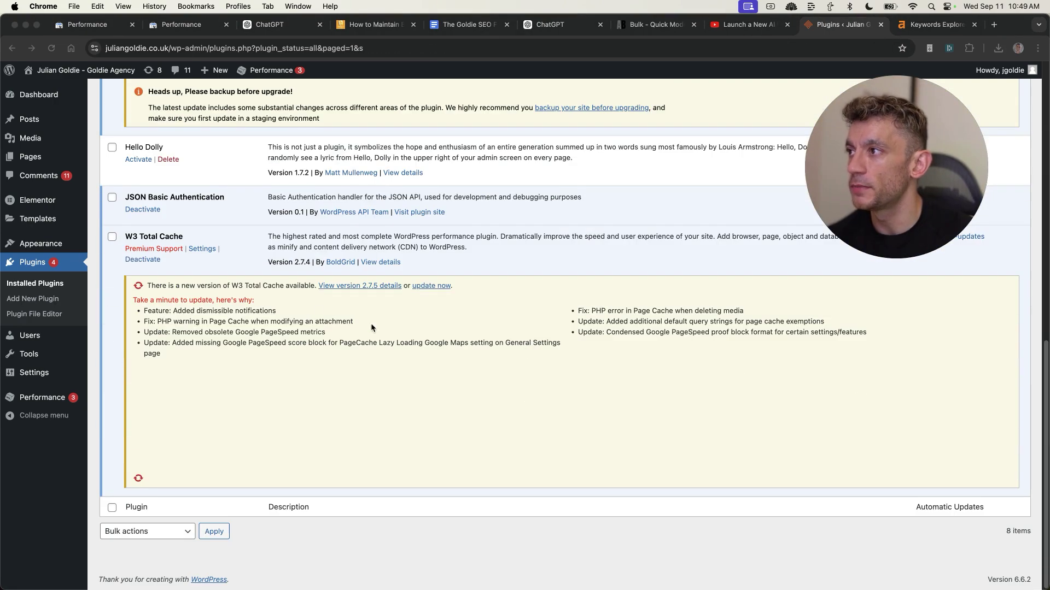
pyautogui.scroll(2, 121, 202)
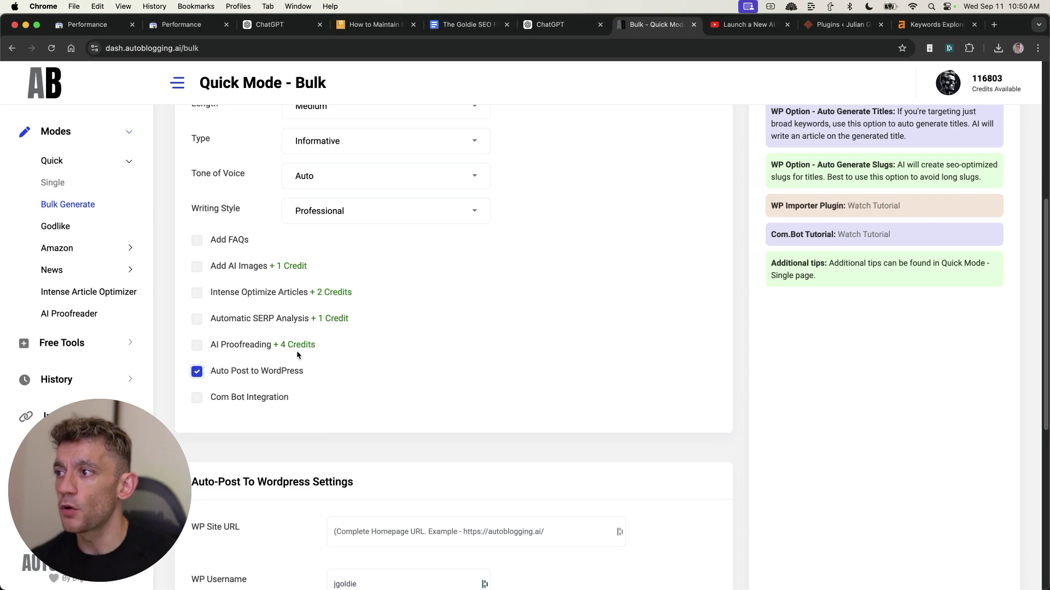
# Name the bulk project 'sdfasdfads' below the pasted article titles
pyautogui.scroll(3, 257, 407)
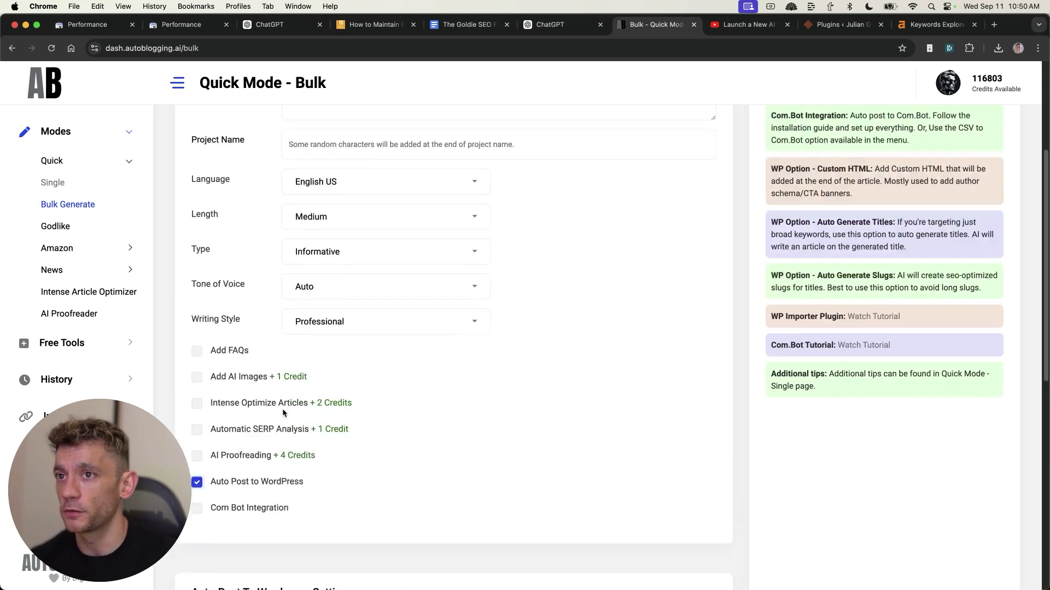
pyautogui.scroll(5, 282, 408)
pyautogui.click(558, 344)
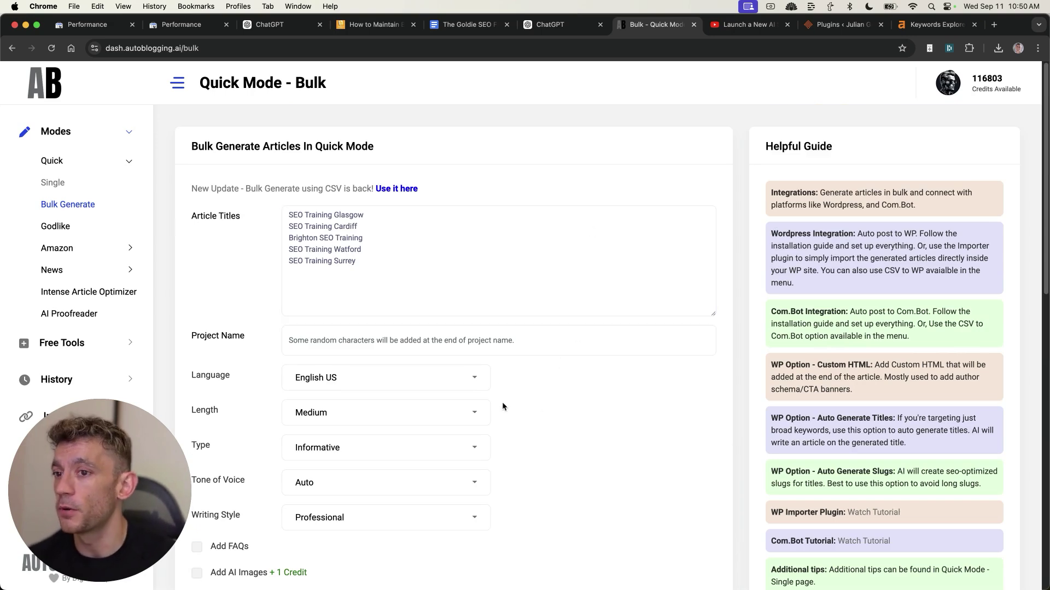
pyautogui.click(421, 250)
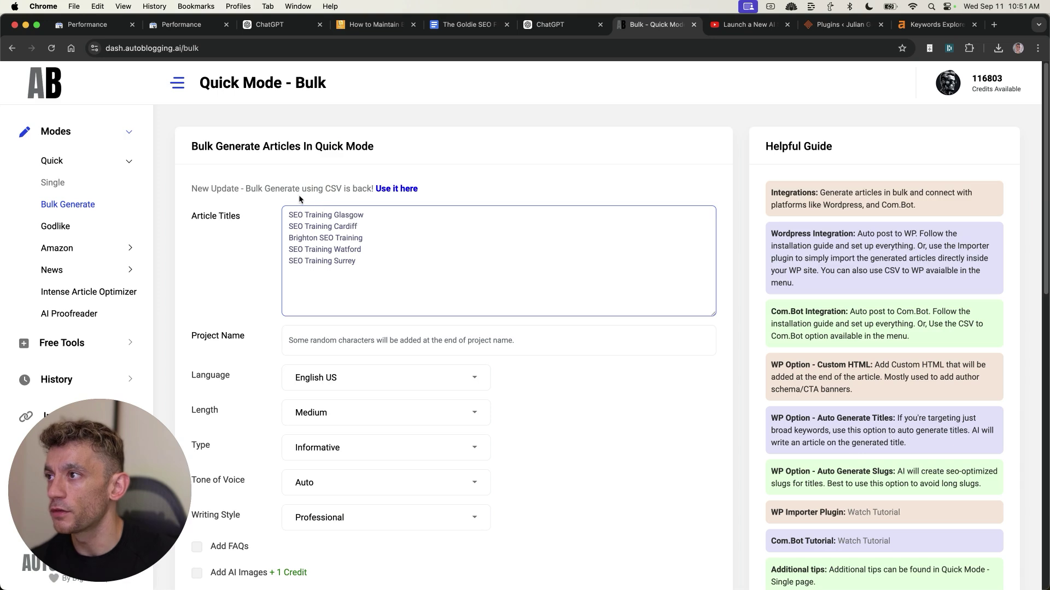
pyautogui.click(417, 345)
pyautogui.write('sdfasdfads')
pyautogui.scroll(-3, 414, 355)
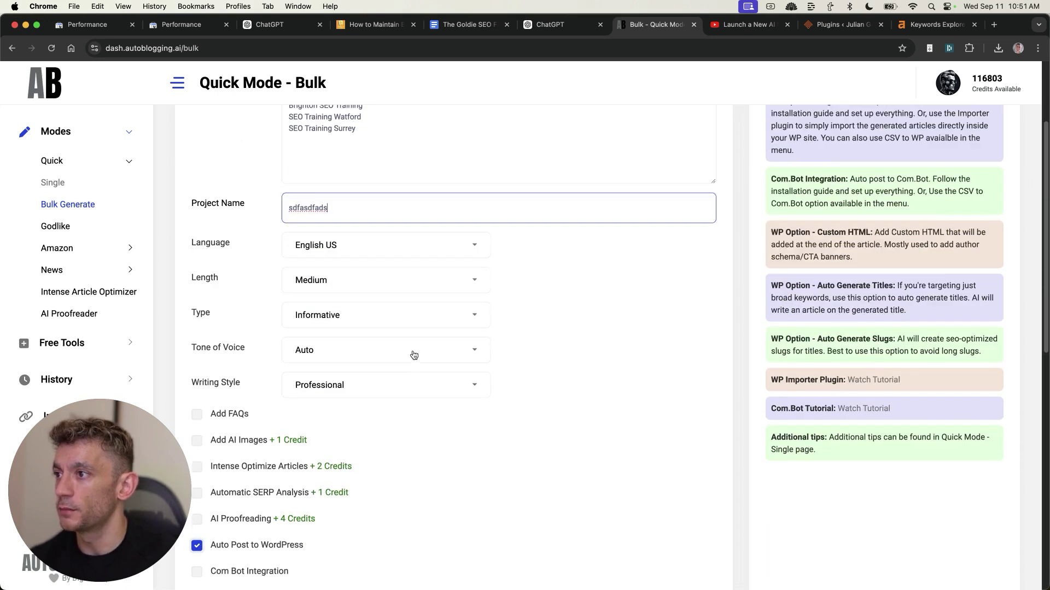
pyautogui.scroll(3, 414, 356)
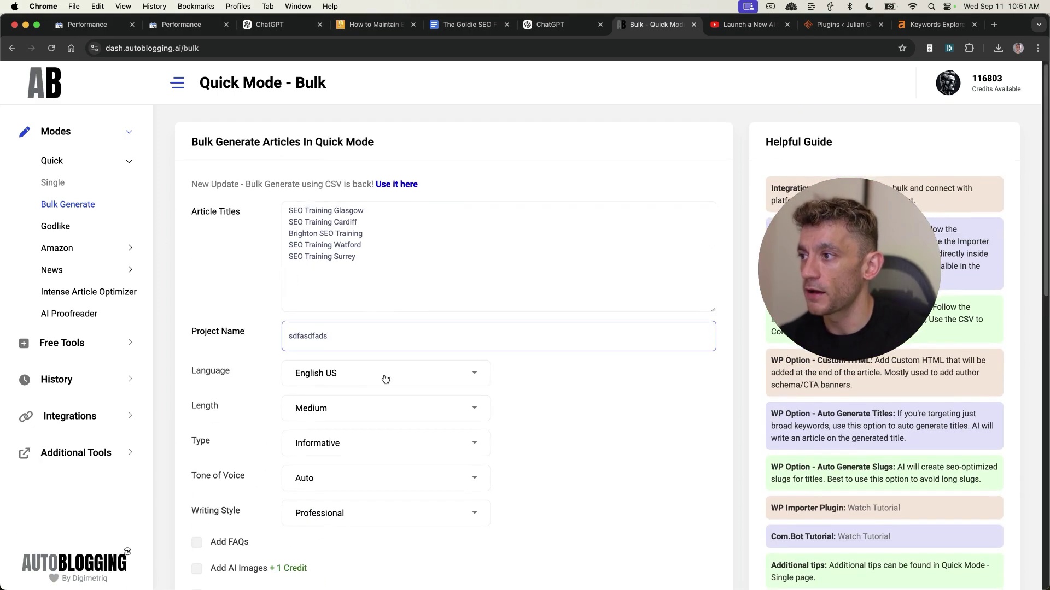
pyautogui.scroll(-2, 385, 379)
# Check the Language options, generate the articles and highlight the project-queued confirmation
pyautogui.click(361, 272)
pyautogui.scroll(-5, 375, 391)
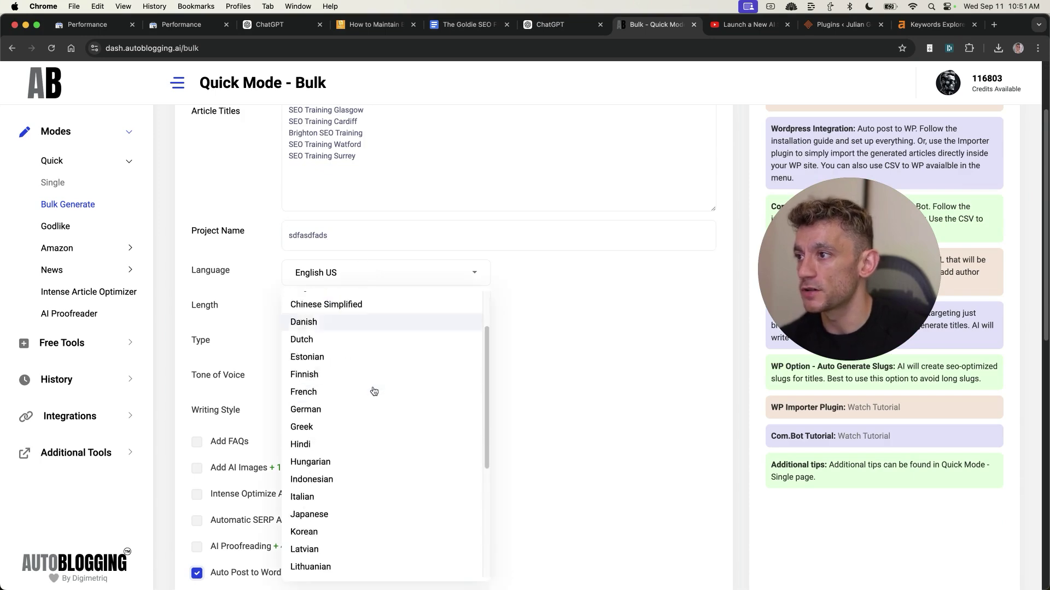
pyautogui.scroll(4, 441, 356)
pyautogui.click(607, 317)
pyautogui.scroll(5, 382, 328)
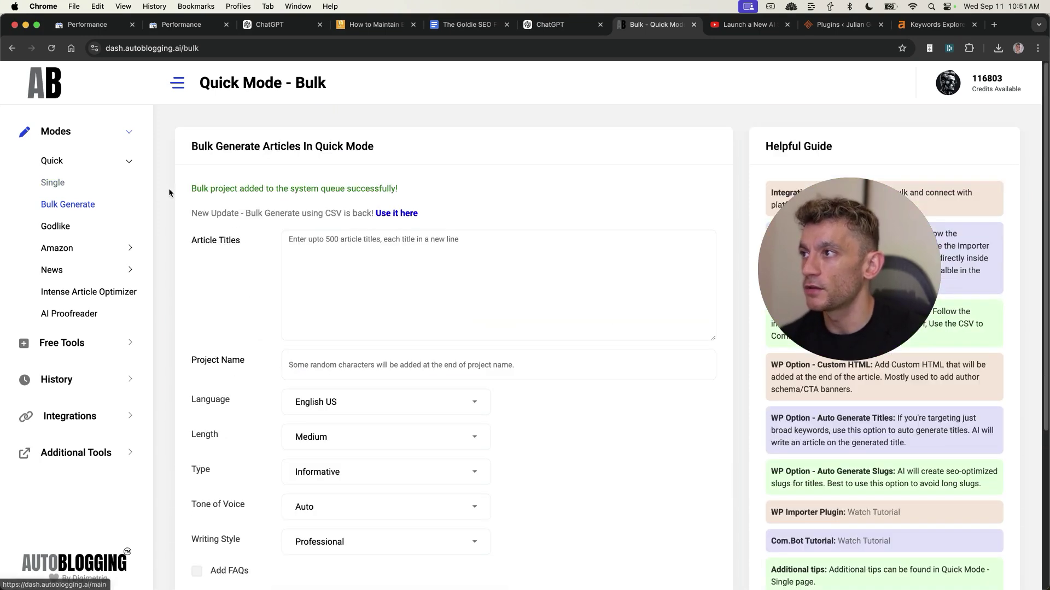
pyautogui.moveTo(171, 190); pyautogui.dragTo(403, 204)
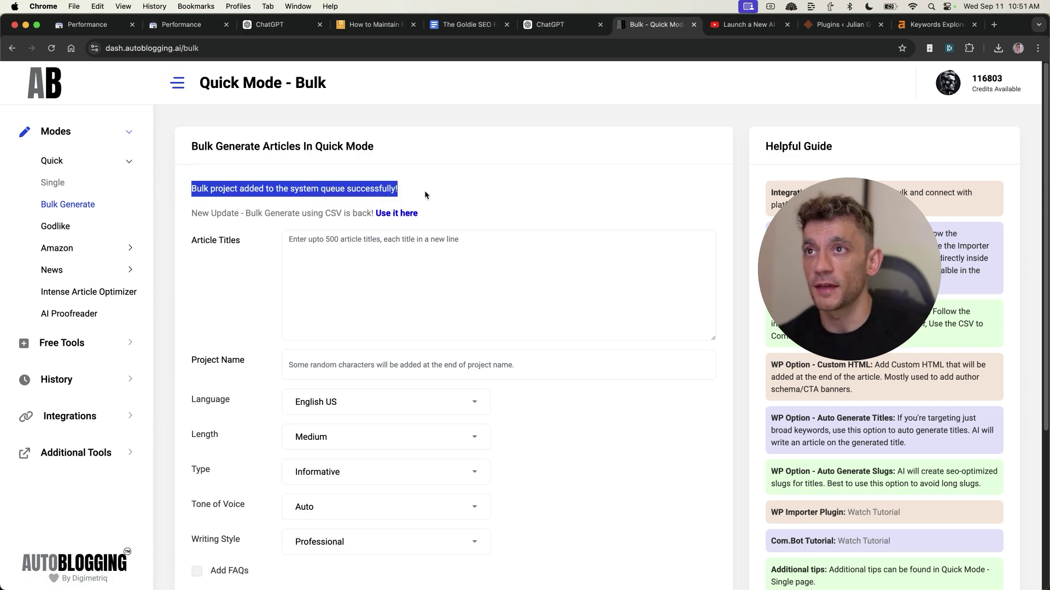
pyautogui.click(573, 277)
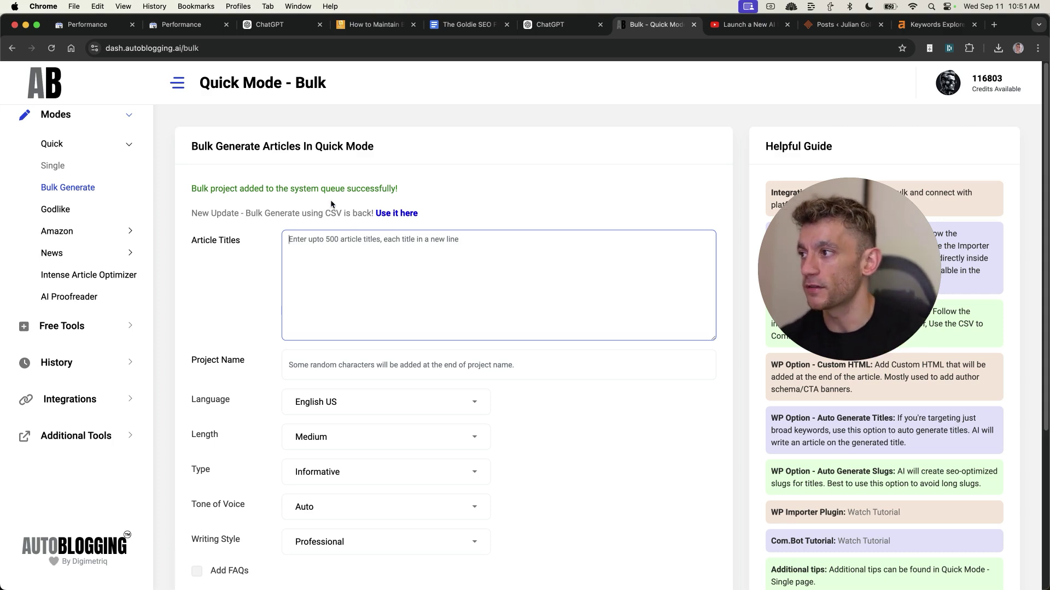
pyautogui.press('super+5')
pyautogui.click(441, 311)
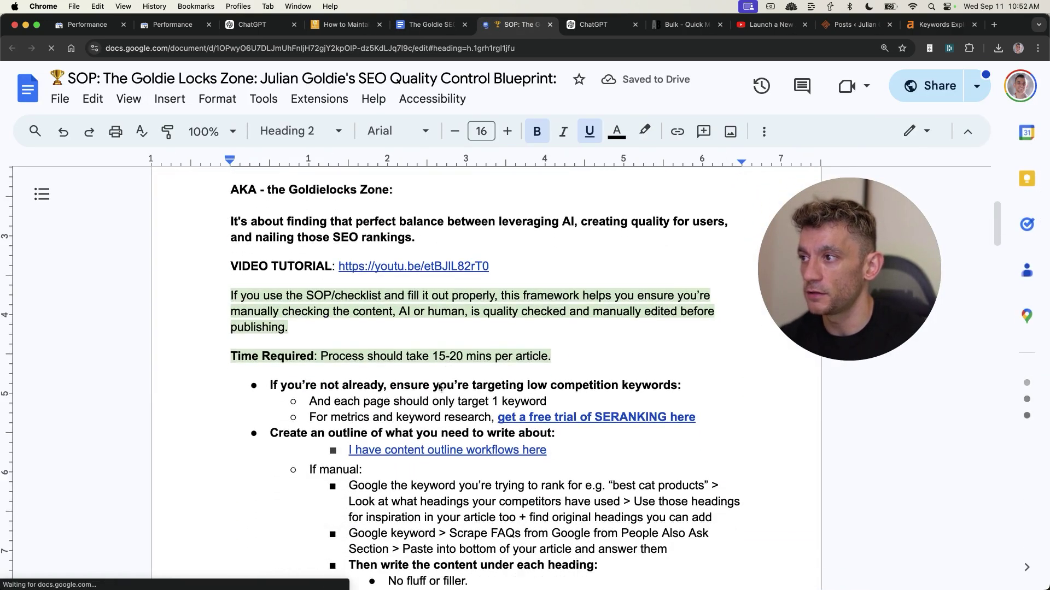
# Scroll through the SOP checklist and highlight its Time Required line
pyautogui.scroll(-5, 439, 387)
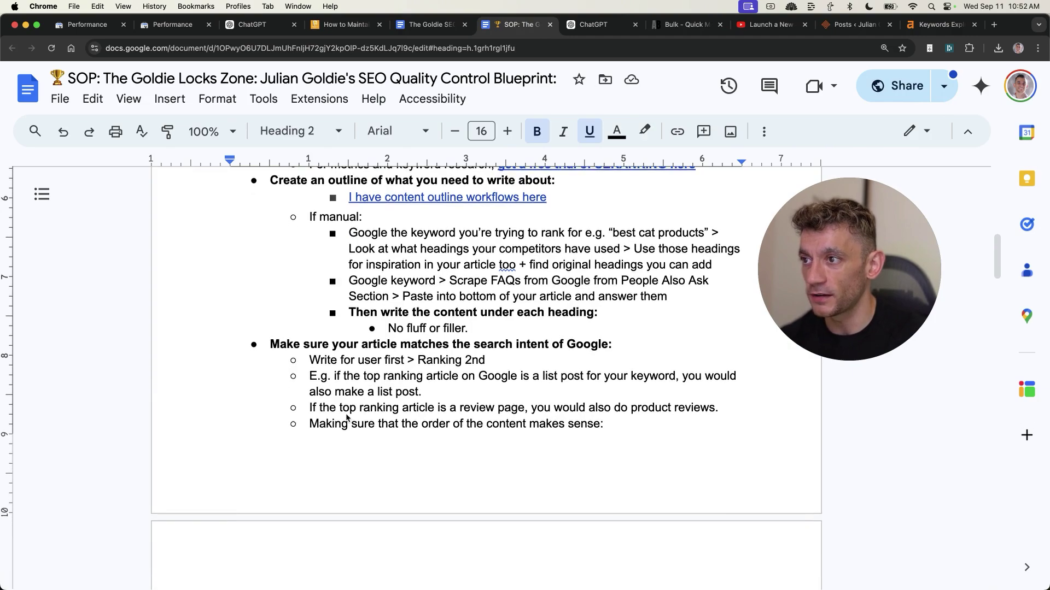
pyautogui.scroll(-15, 347, 419)
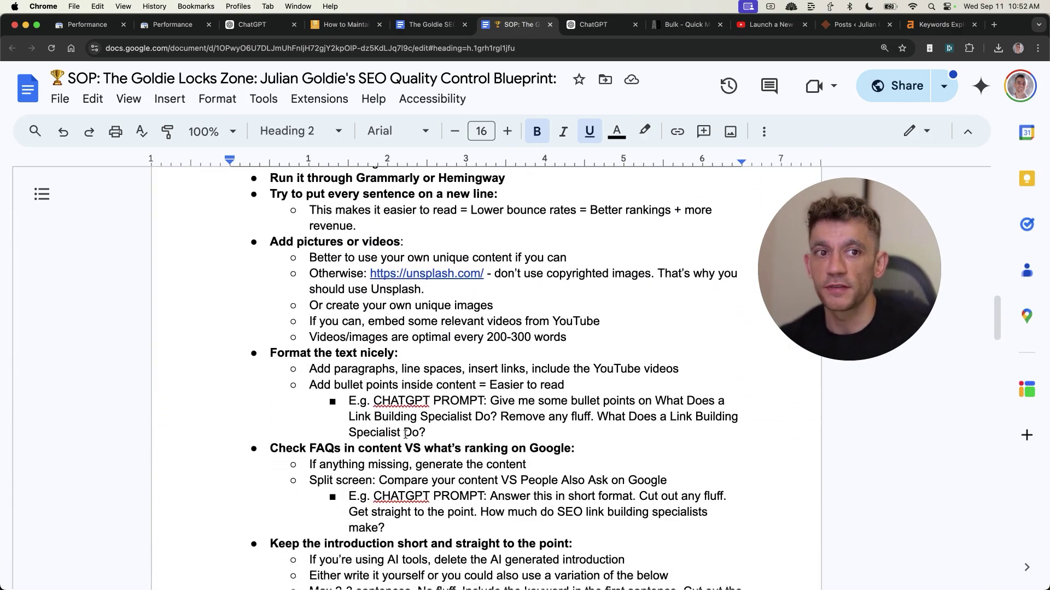
pyautogui.scroll(-20, 405, 433)
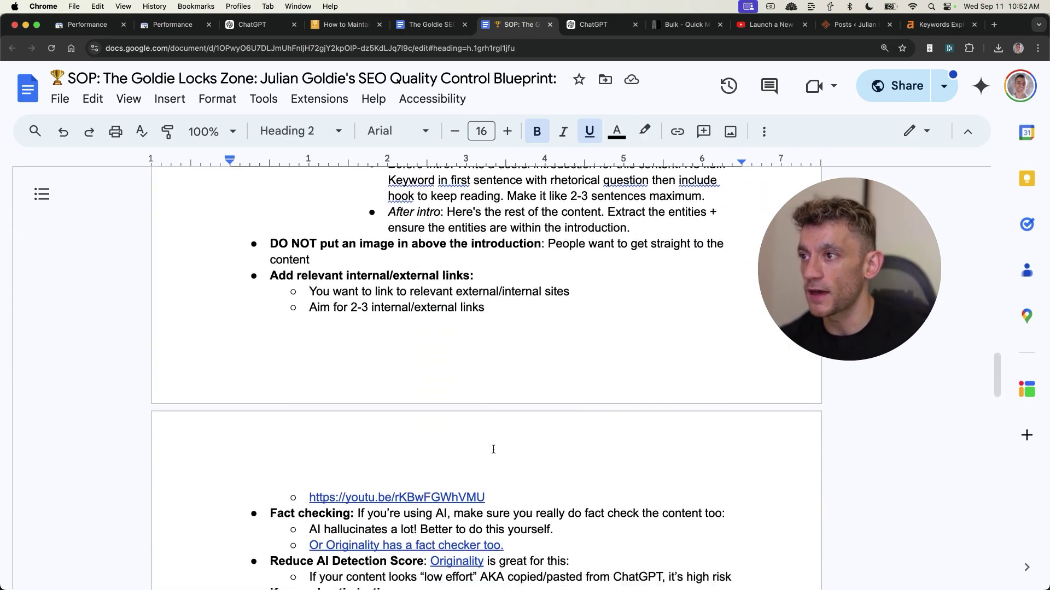
pyautogui.scroll(-7, 493, 449)
pyautogui.scroll(16, 490, 452)
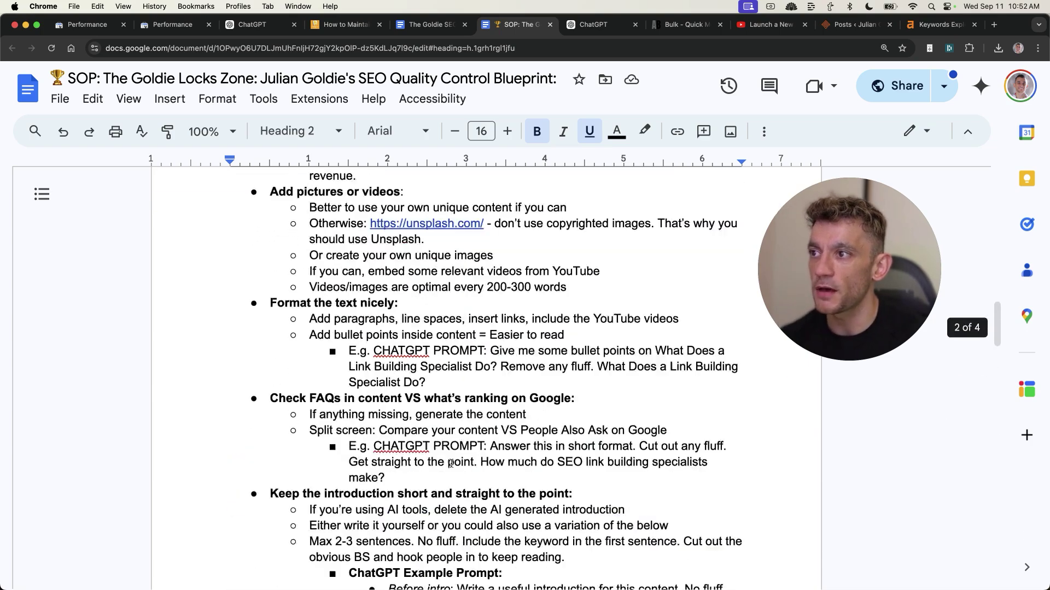
pyautogui.scroll(20, 450, 463)
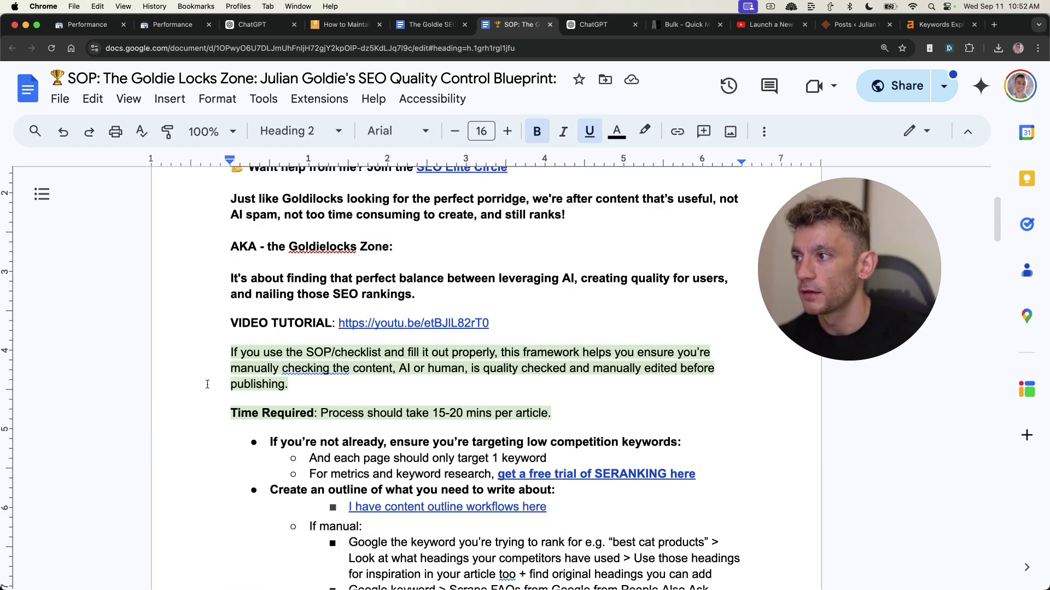
pyautogui.scroll(-3, 349, 391)
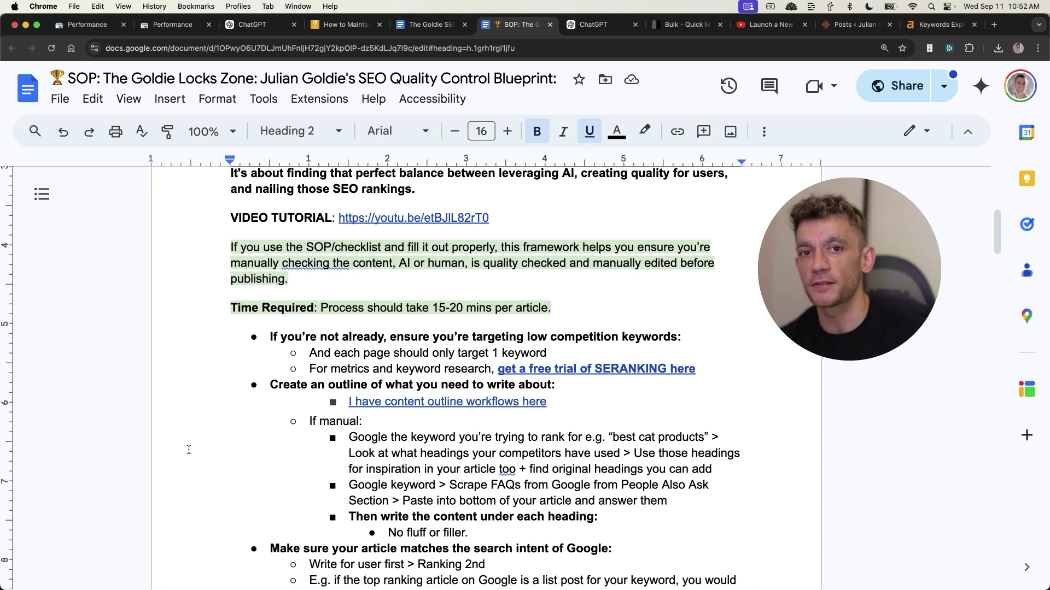
pyautogui.click(284, 280)
pyautogui.moveTo(227, 296); pyautogui.dragTo(571, 309)
pyautogui.click(572, 313)
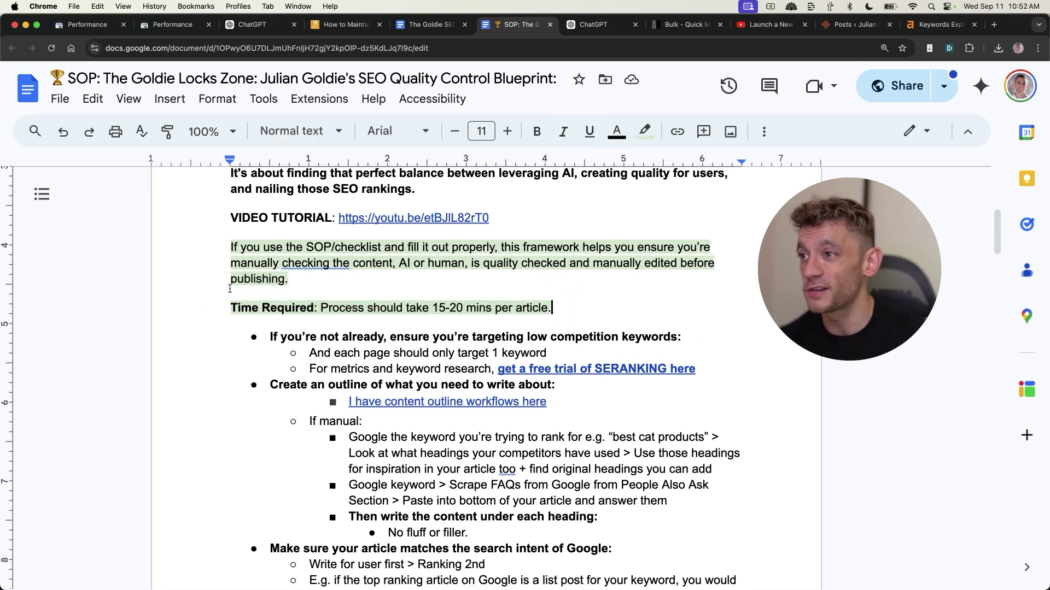
# Close the SOP, highlight the Launch on Day 1 indexing steps, then scroll up to the title
pyautogui.press('super+w')
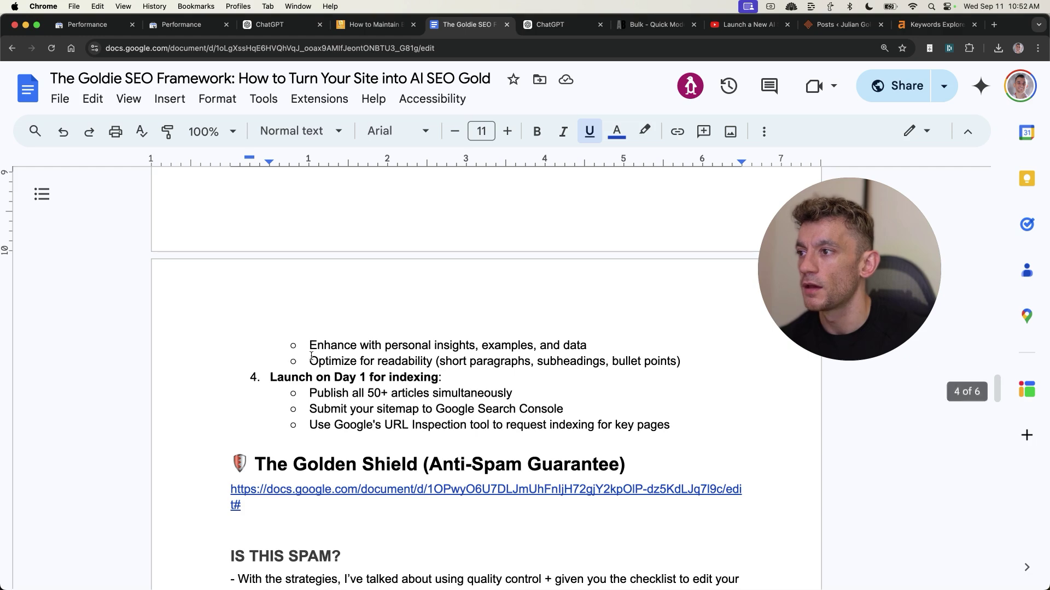
pyautogui.moveTo(270, 225); pyautogui.dragTo(531, 238)
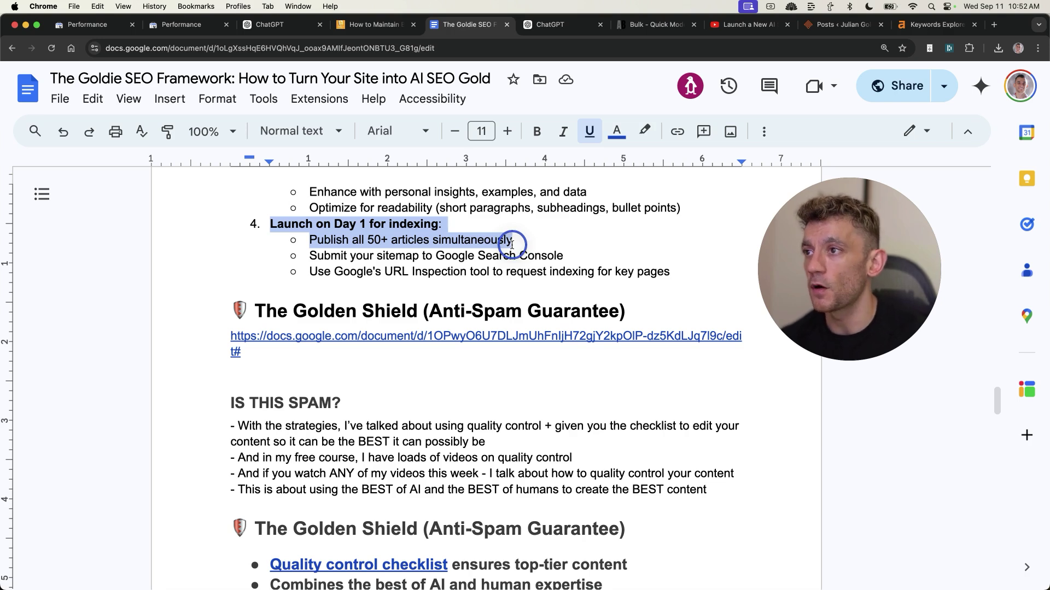
pyautogui.moveTo(512, 245); pyautogui.dragTo(674, 269)
pyautogui.click(278, 224)
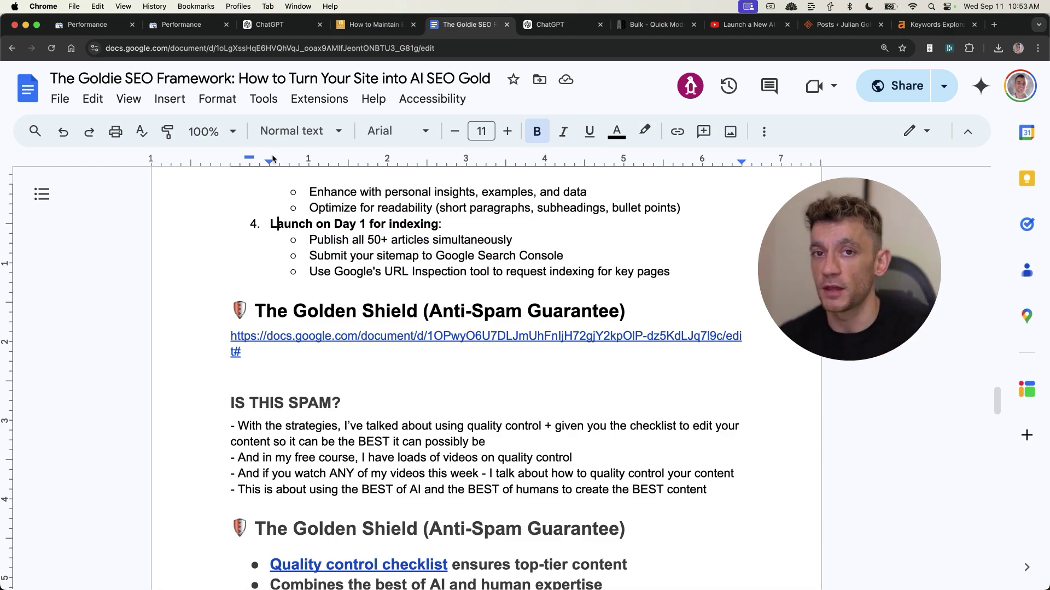
pyautogui.scroll(20, 398, 281)
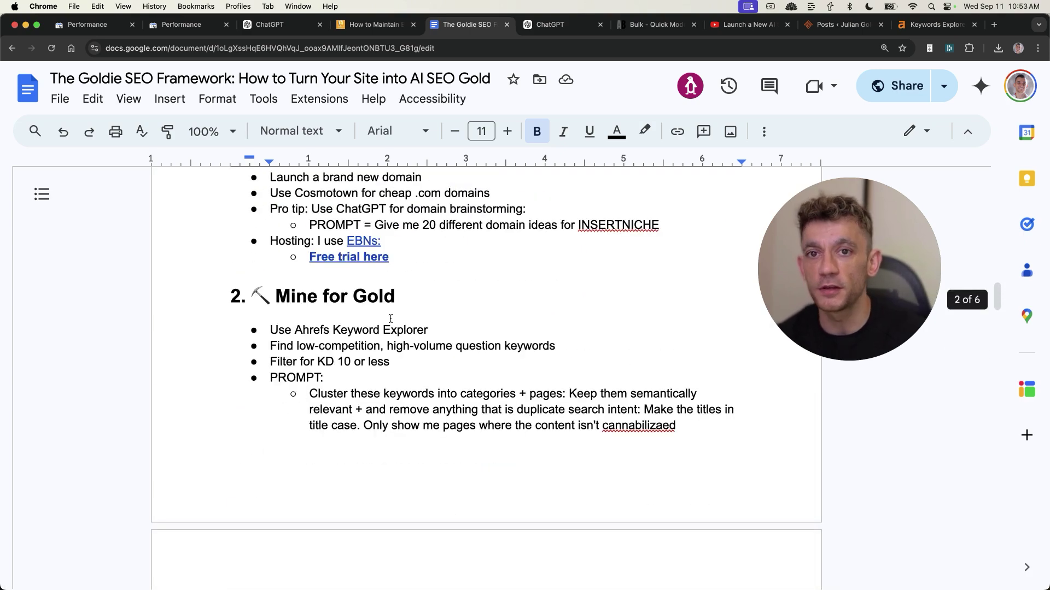
pyautogui.scroll(15, 390, 319)
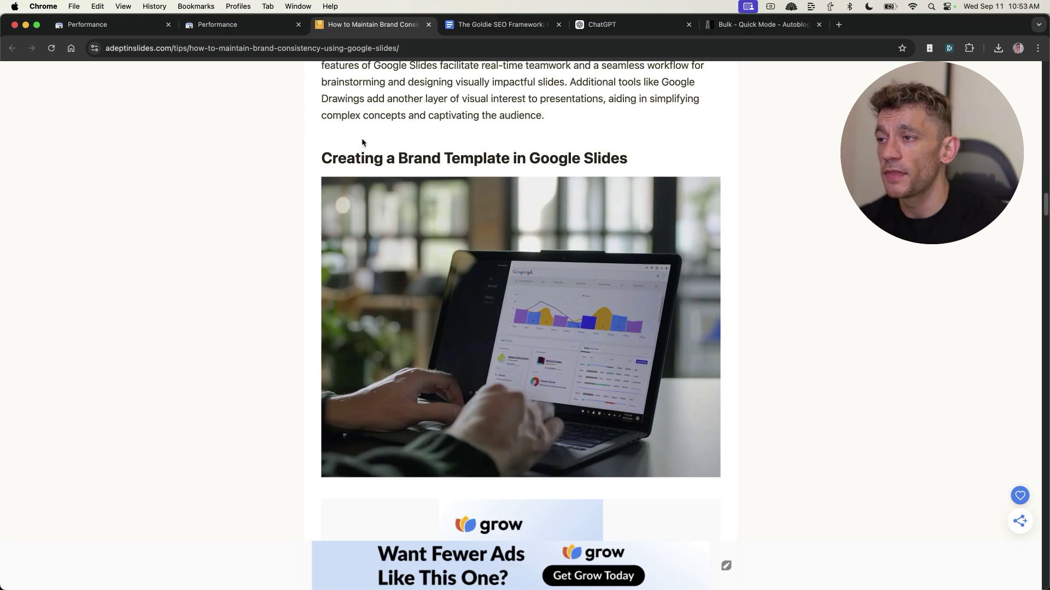
pyautogui.scroll(5, 363, 140)
# Browse the adeptinslides.com article and its blog post list, then close the site
pyautogui.scroll(-20, 487, 299)
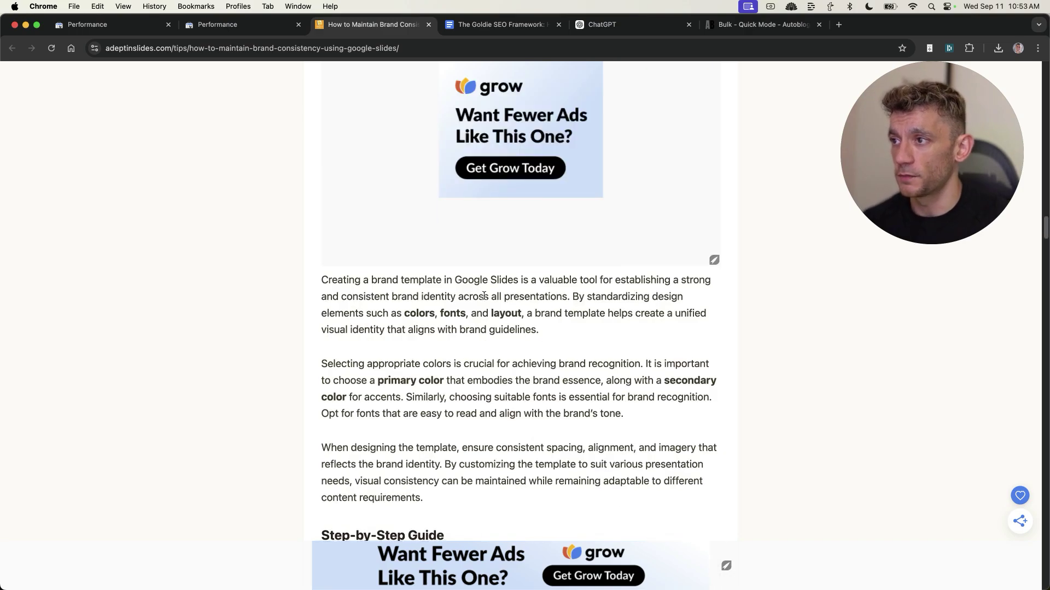
pyautogui.scroll(20, 487, 299)
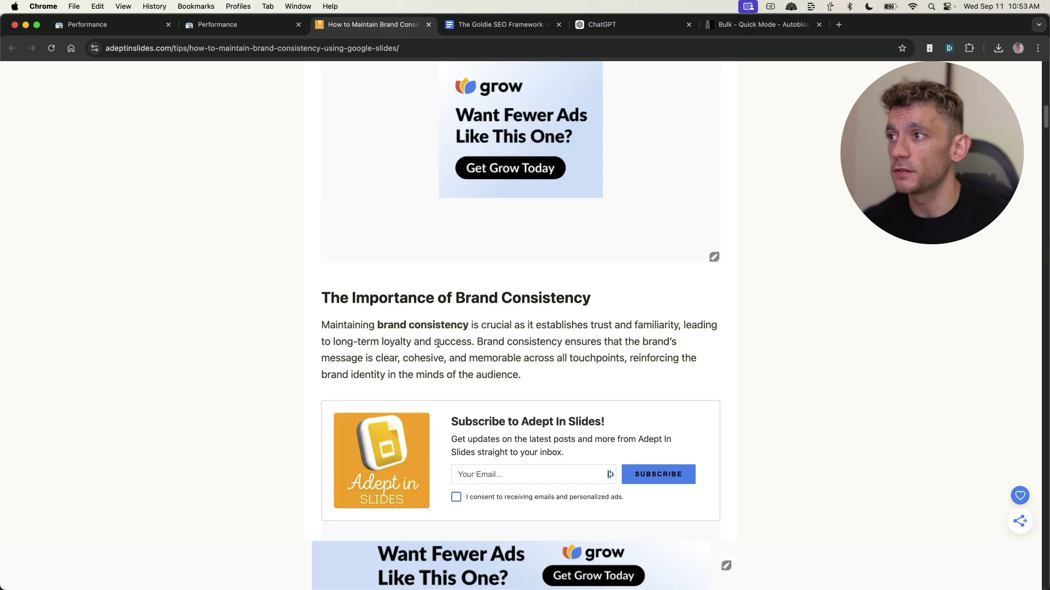
pyautogui.scroll(-20, 398, 296)
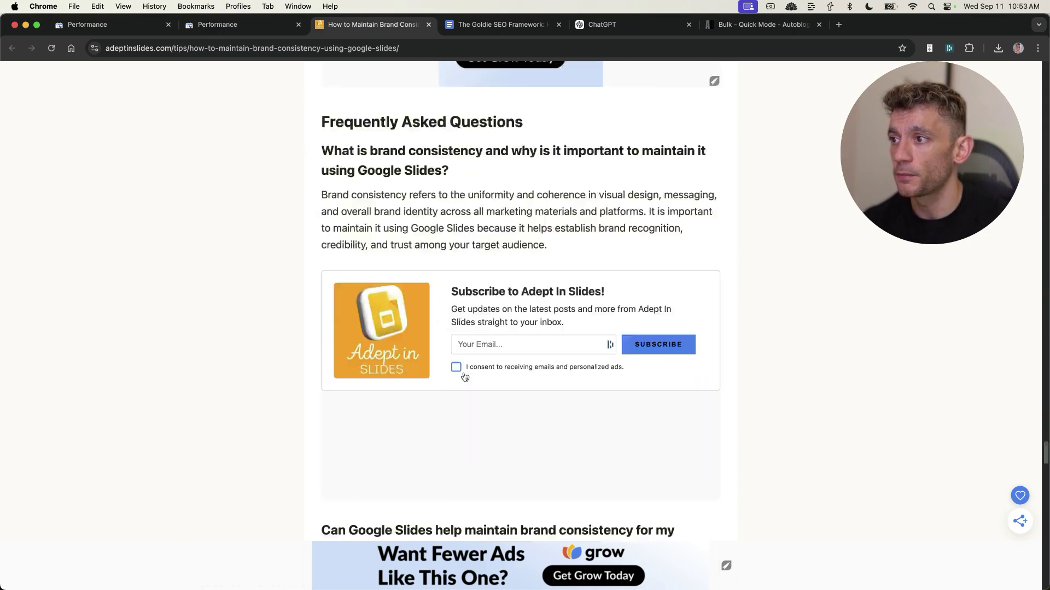
pyautogui.press('super+bracketleft')
pyautogui.scroll(10, 691, 416)
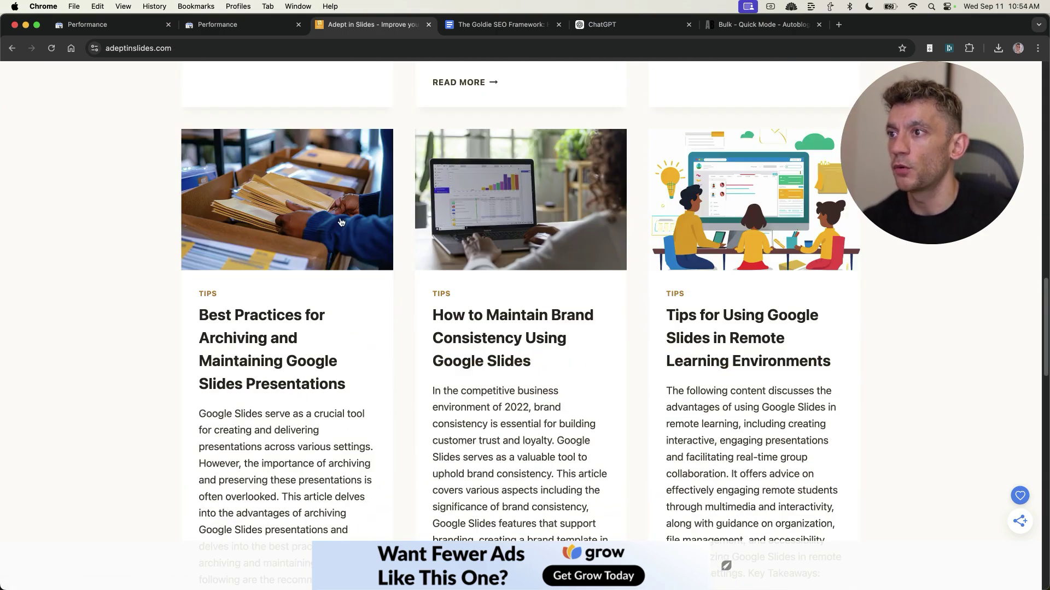
pyautogui.press('super+w')
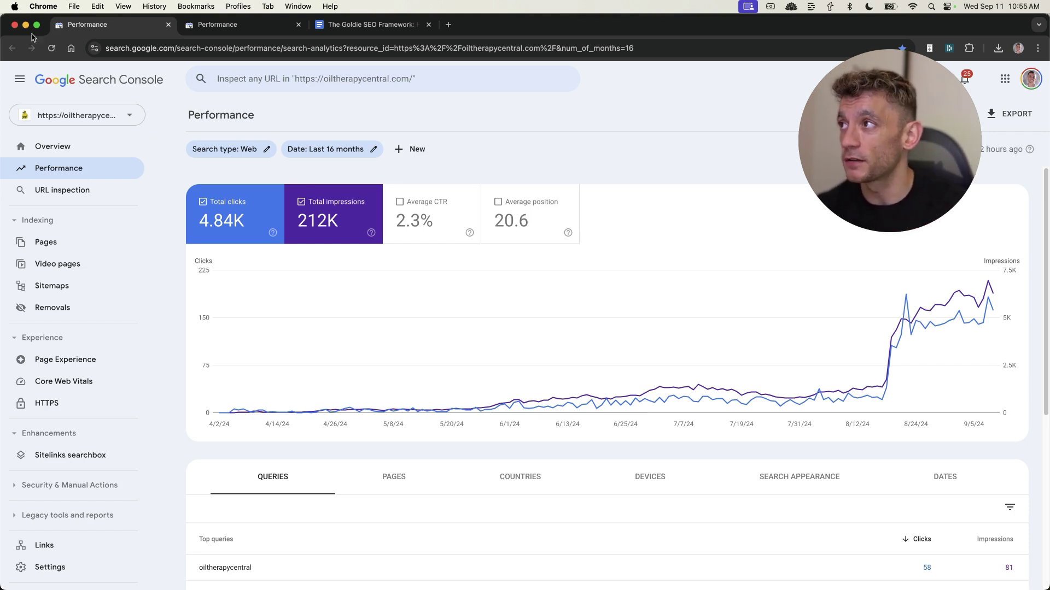
# Move the outlookassist.com performance report tab beside the other performance report tabs
pyautogui.hotkey('ctrl', 'Tab')
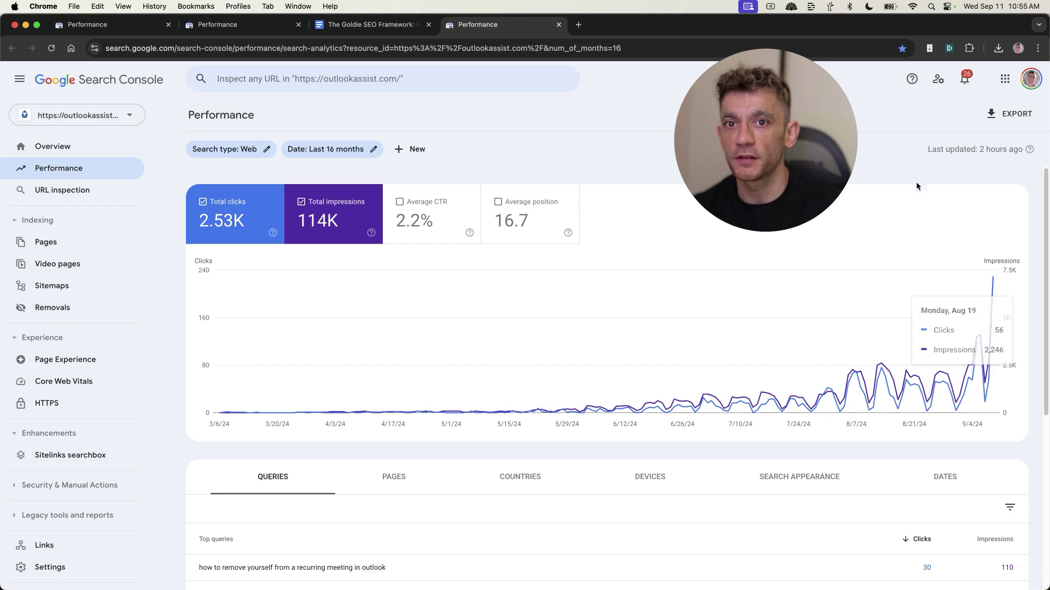
pyautogui.moveTo(827, 149)
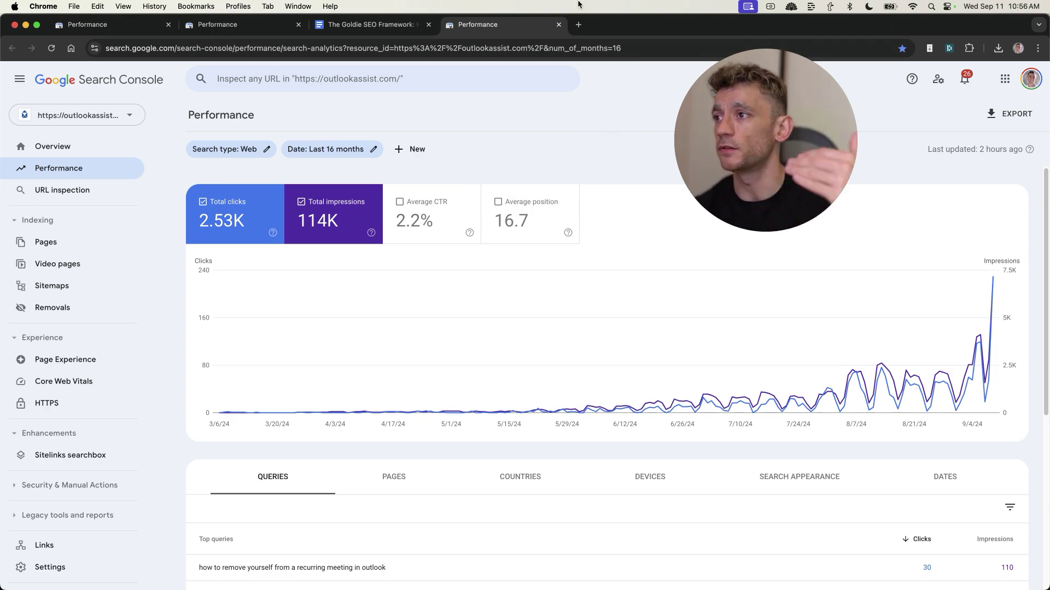
pyautogui.moveTo(544, 19); pyautogui.dragTo(415, 22)
pyautogui.click(96, 32)
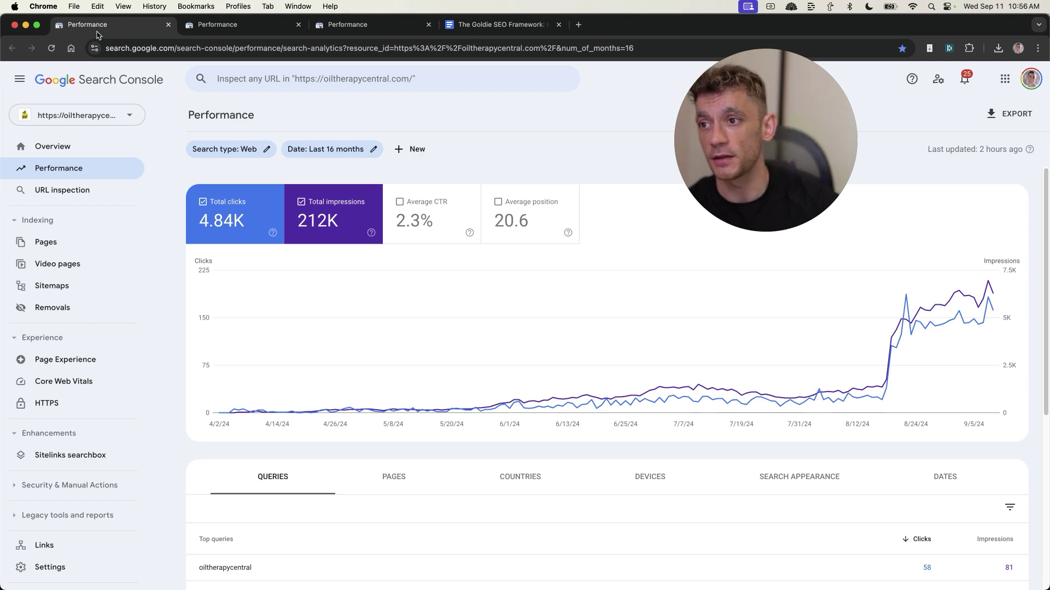
# Compare click growth between the outlookassist.com and oiltherapycentral.com performance charts
pyautogui.click(230, 34)
pyautogui.click(367, 24)
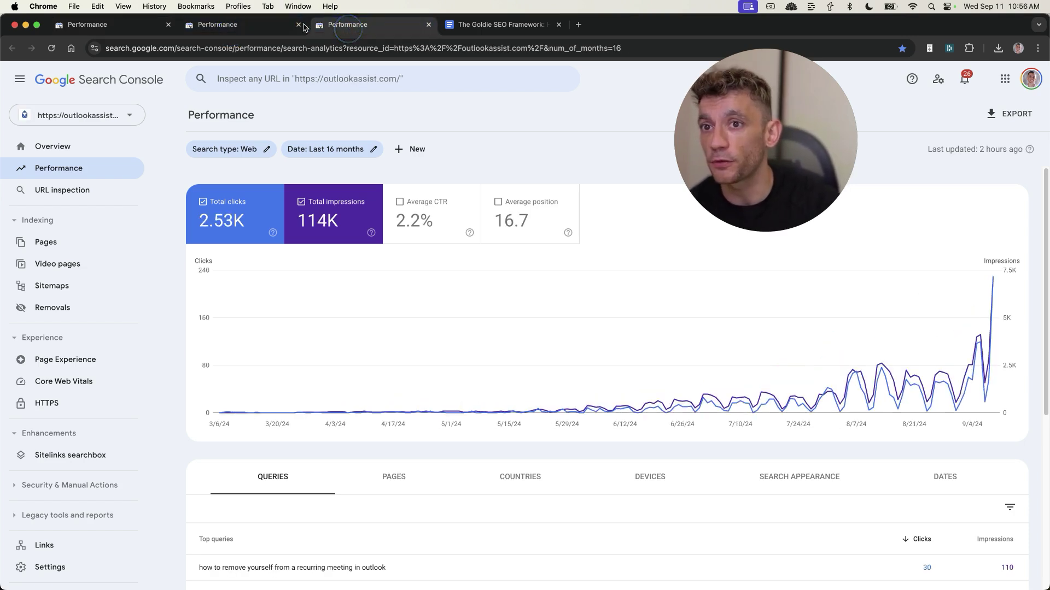
pyautogui.click(103, 25)
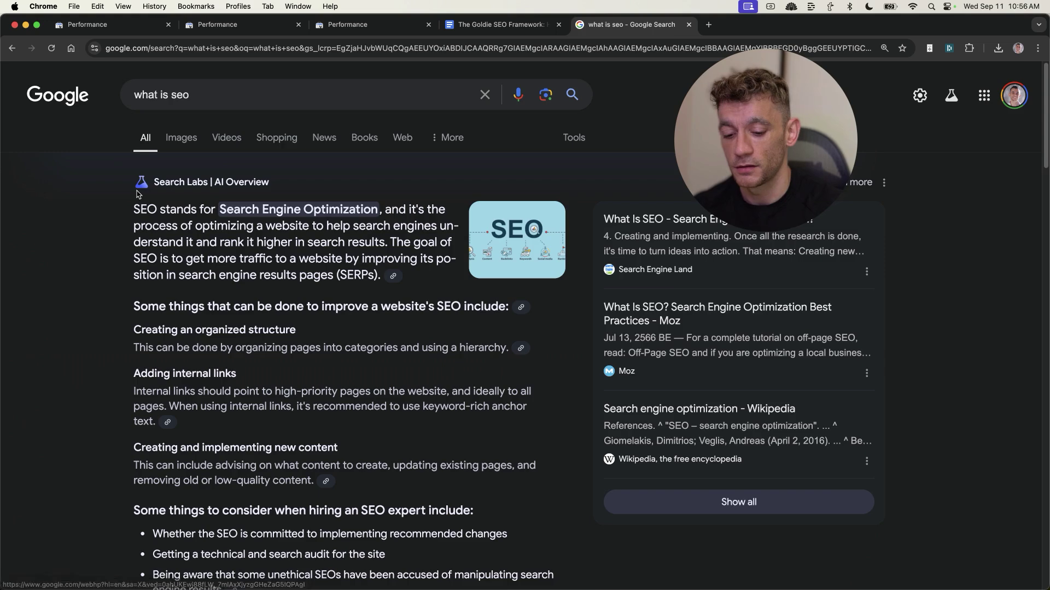
pyautogui.press('super+equal')
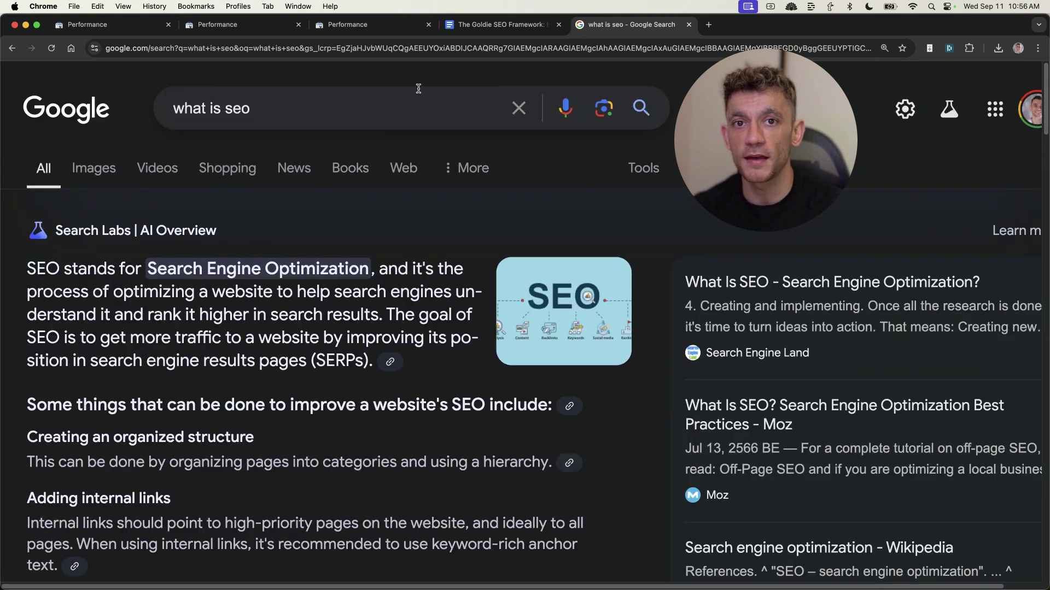
# Scroll through Google's 'what is seo' AI Overview and its SEO tips, then highlight the framework doc's title
pyautogui.scroll(-10, 197, 354)
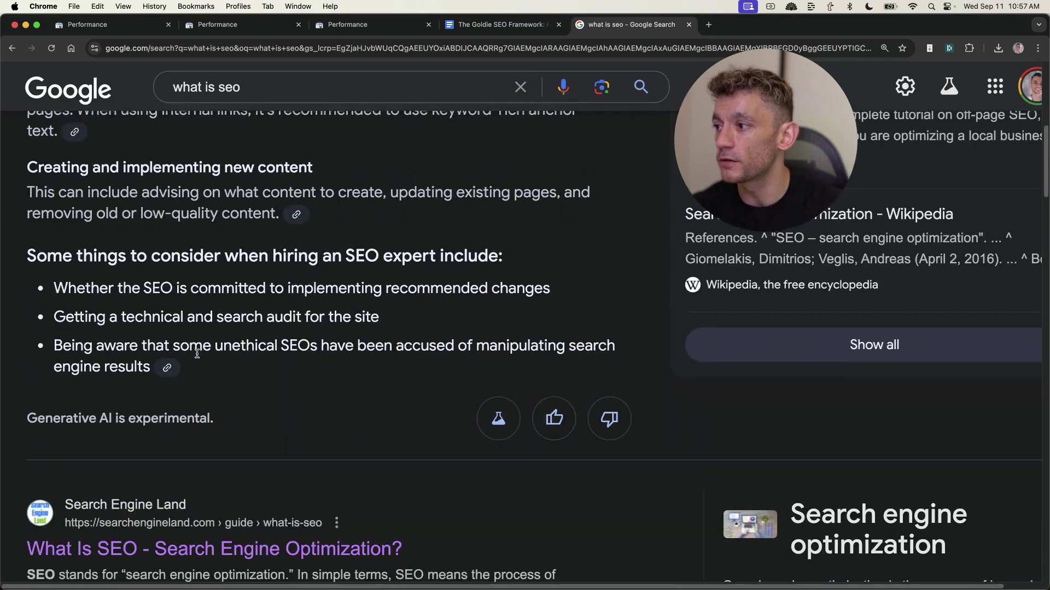
pyautogui.scroll(-1, 197, 354)
pyautogui.scroll(8, 202, 383)
pyautogui.scroll(-7, 207, 426)
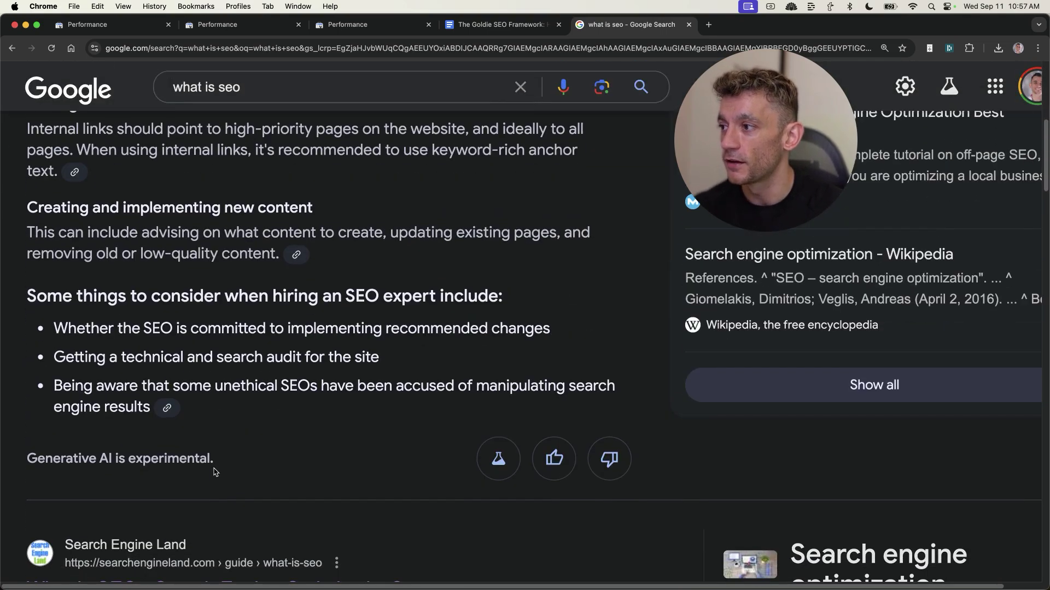
pyautogui.scroll(8, 283, 441)
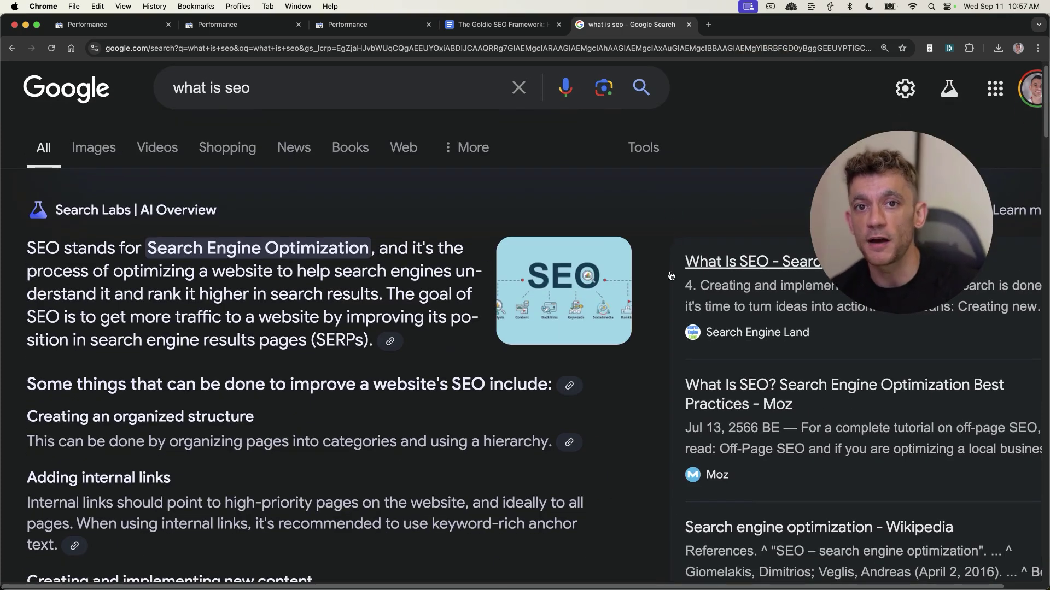
pyautogui.scroll(-1, 594, 249)
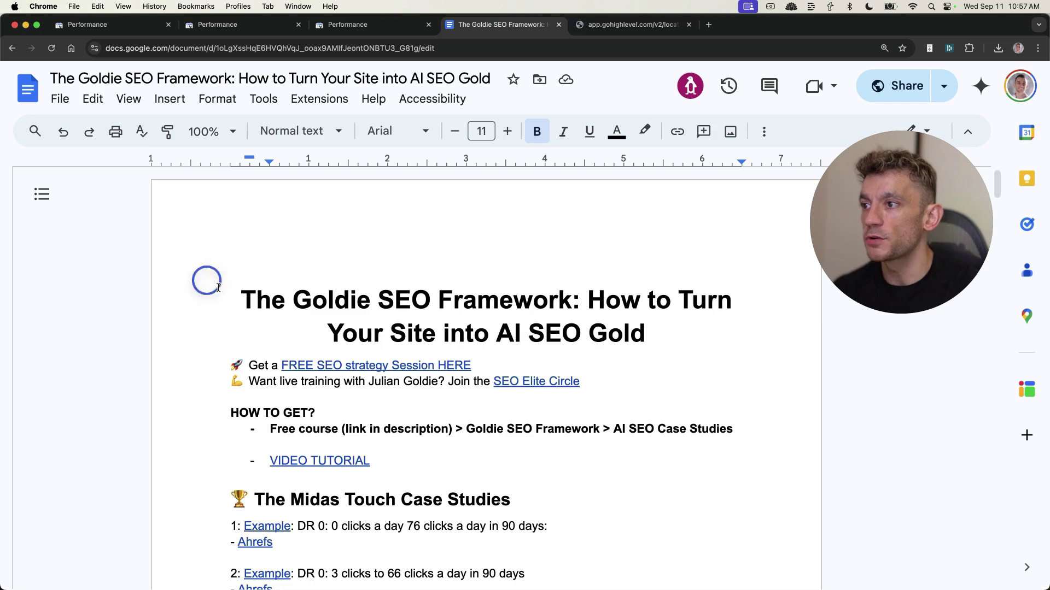
pyautogui.moveTo(219, 287); pyautogui.dragTo(708, 405)
# Point out the Goldie SEO Framework doc's web address and opening text, then scroll down its sections
pyautogui.click(708, 405)
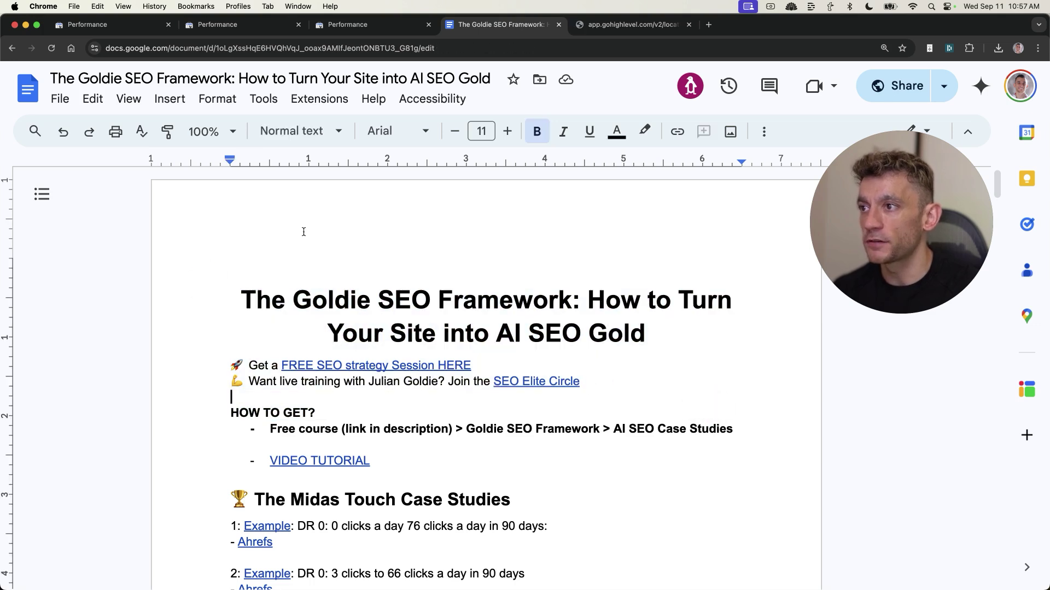
pyautogui.click(344, 48)
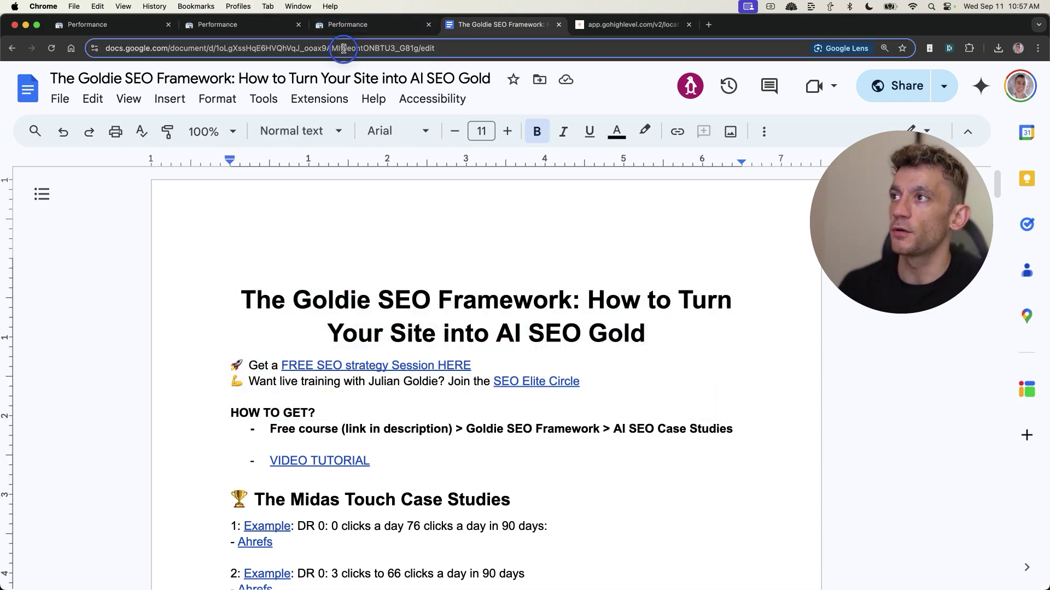
pyautogui.moveTo(291, 292); pyautogui.dragTo(642, 511)
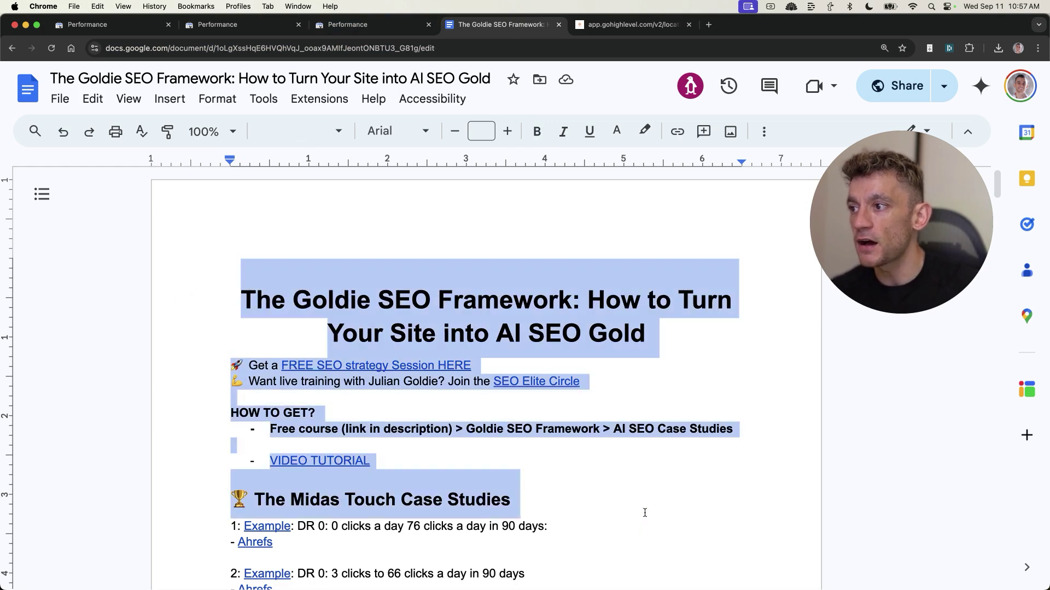
pyautogui.scroll(-3, 634, 532)
pyautogui.scroll(-10, 633, 533)
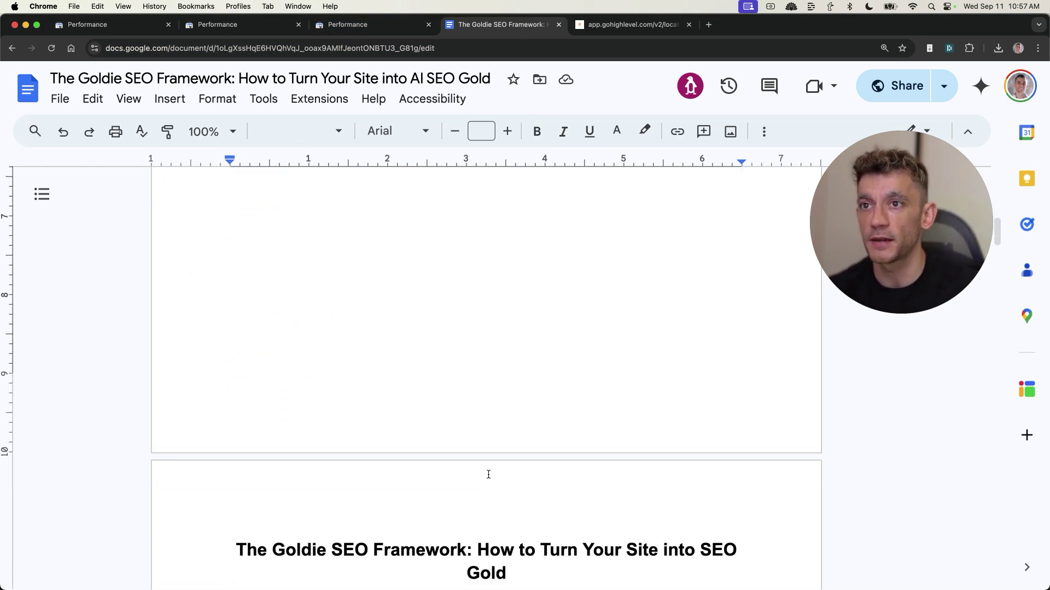
pyautogui.scroll(-8, 488, 475)
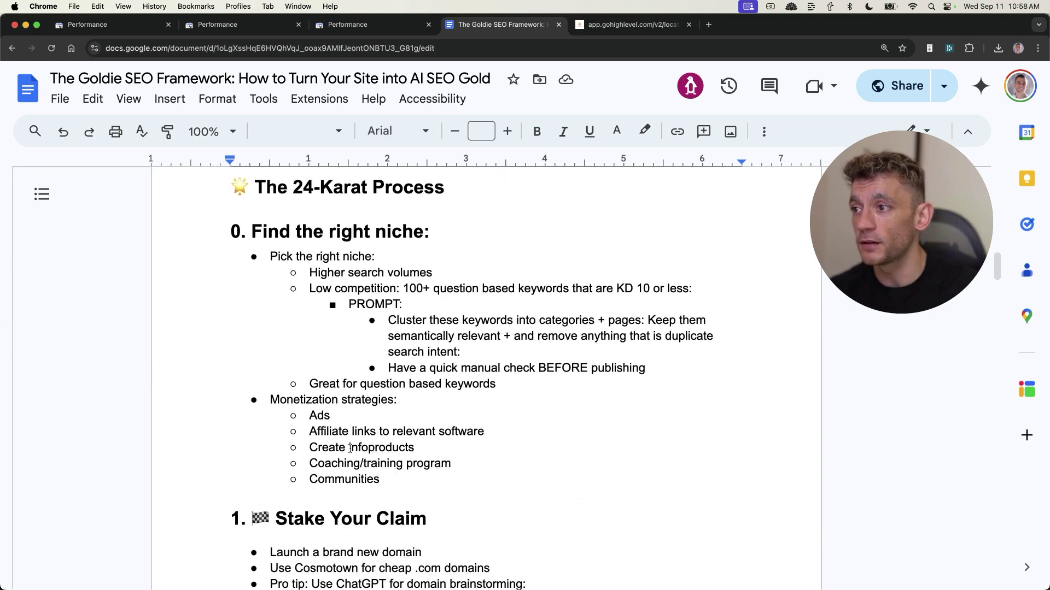
pyautogui.scroll(-15, 350, 448)
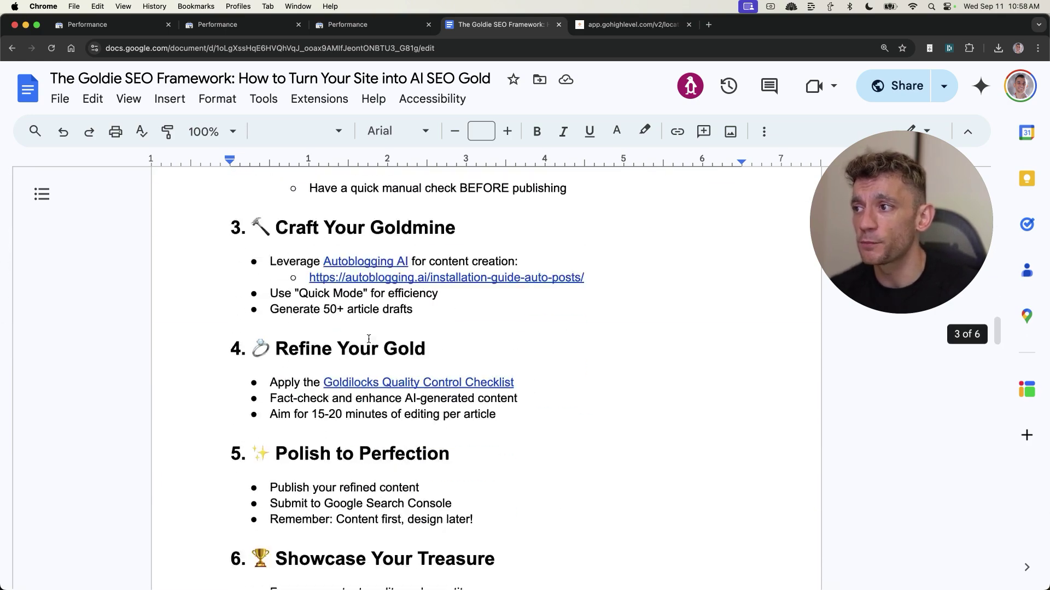
pyautogui.scroll(-10, 369, 339)
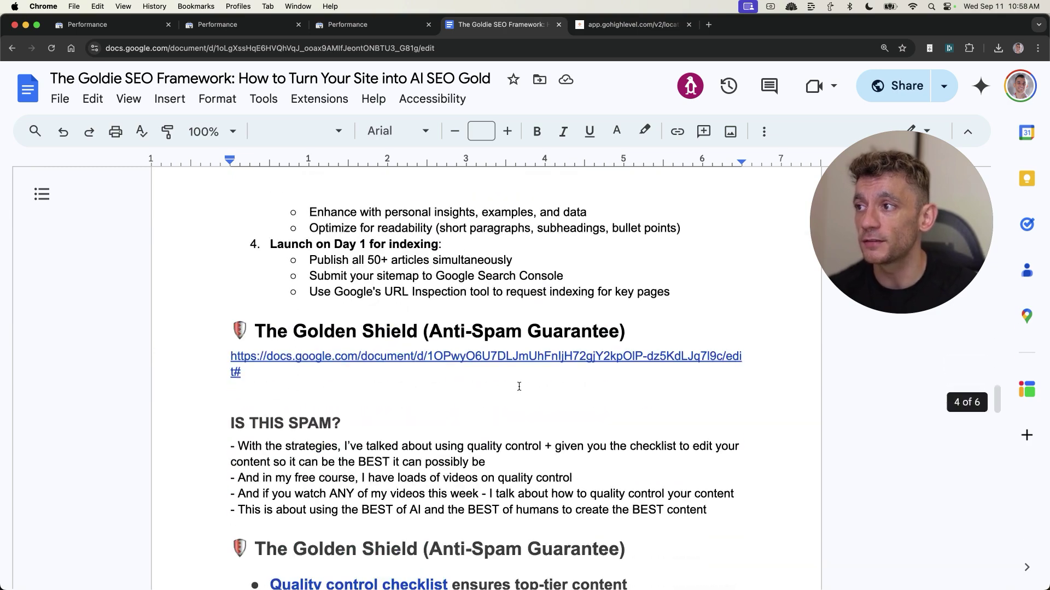
pyautogui.scroll(-2, 519, 387)
pyautogui.scroll(8, 503, 386)
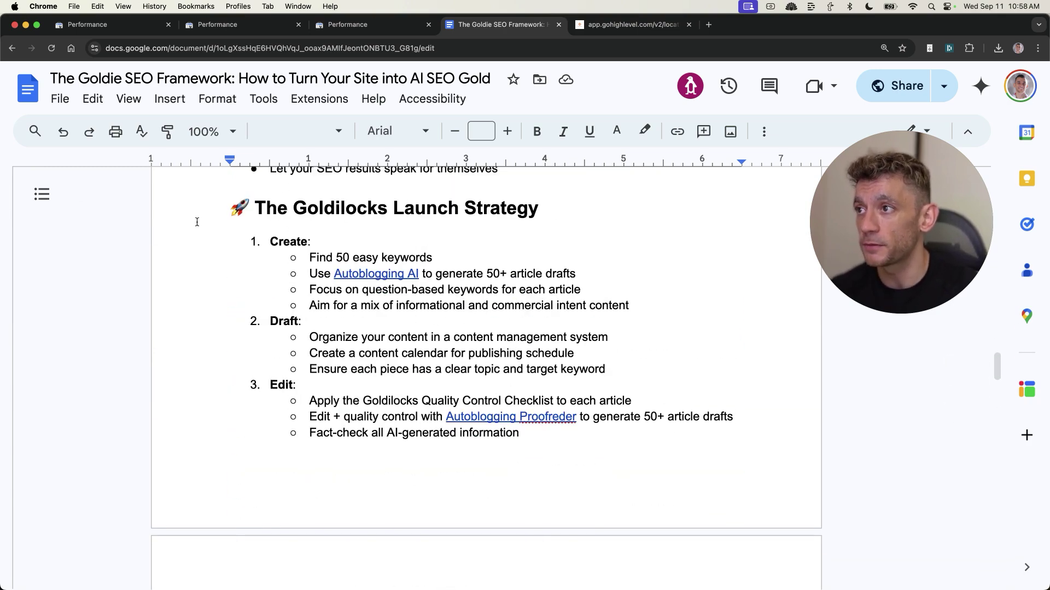
# Highlight the launch strategy text and keep scrolling down to the Golden Shield section
pyautogui.moveTo(197, 221); pyautogui.dragTo(628, 450)
pyautogui.click(656, 437)
pyautogui.scroll(1, 663, 436)
pyautogui.scroll(-5, 619, 392)
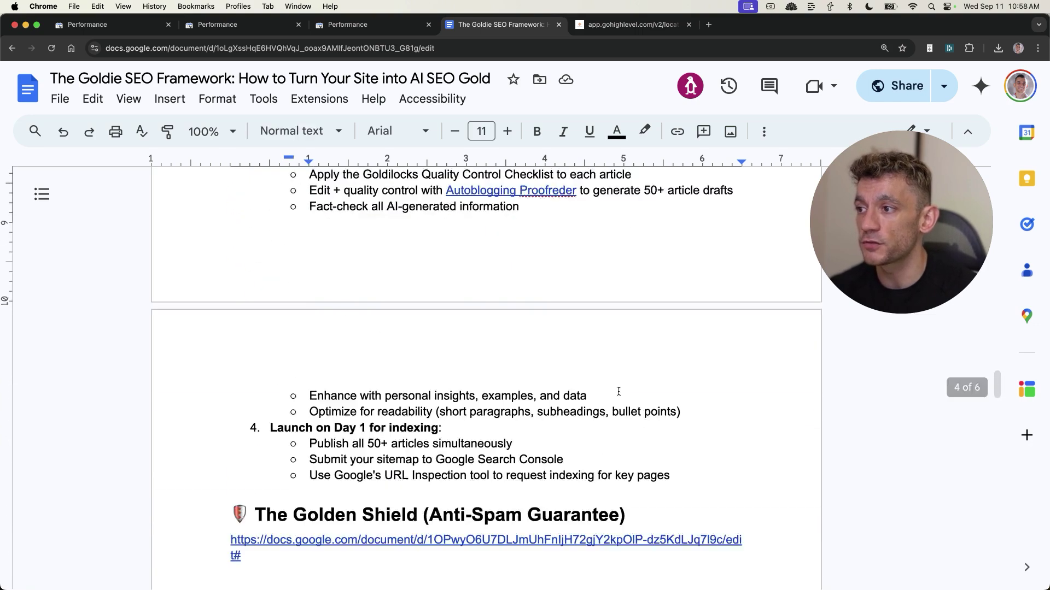
pyautogui.scroll(-3, 618, 392)
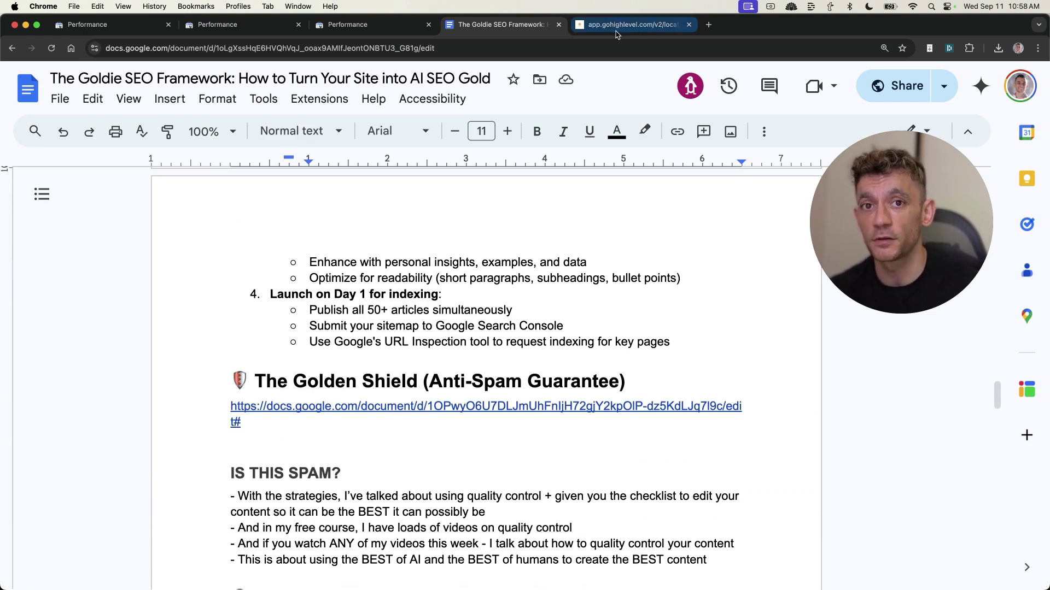
pyautogui.scroll(-3, 269, 407)
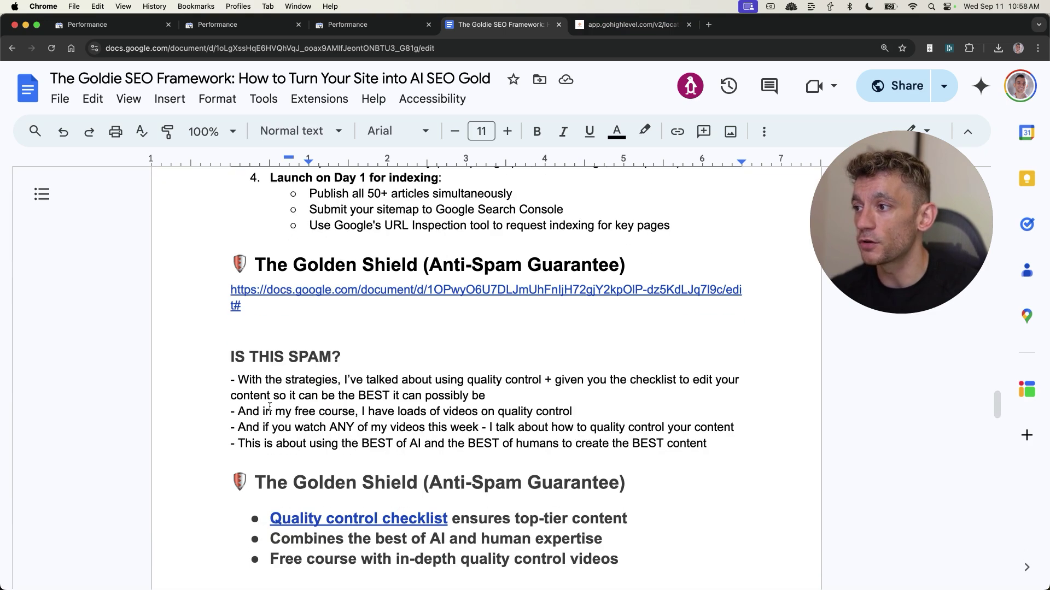
# Highlight the 'IS THIS SPAM?' explanation, then bring up the HighLevel FREE SEO Course page
pyautogui.moveTo(238, 380); pyautogui.dragTo(828, 466)
pyautogui.click(600, 383)
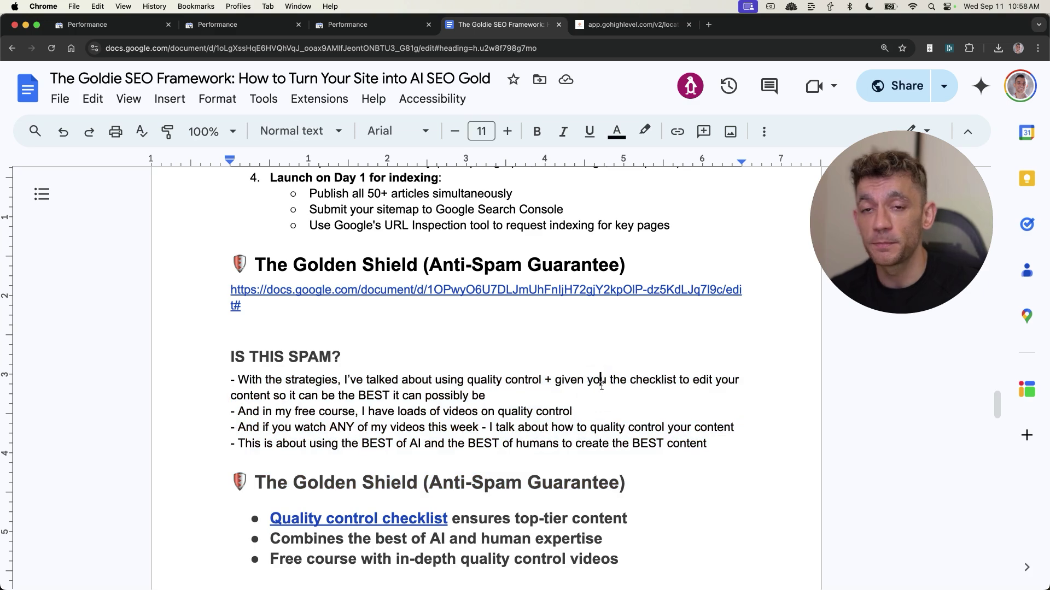
pyautogui.click(608, 24)
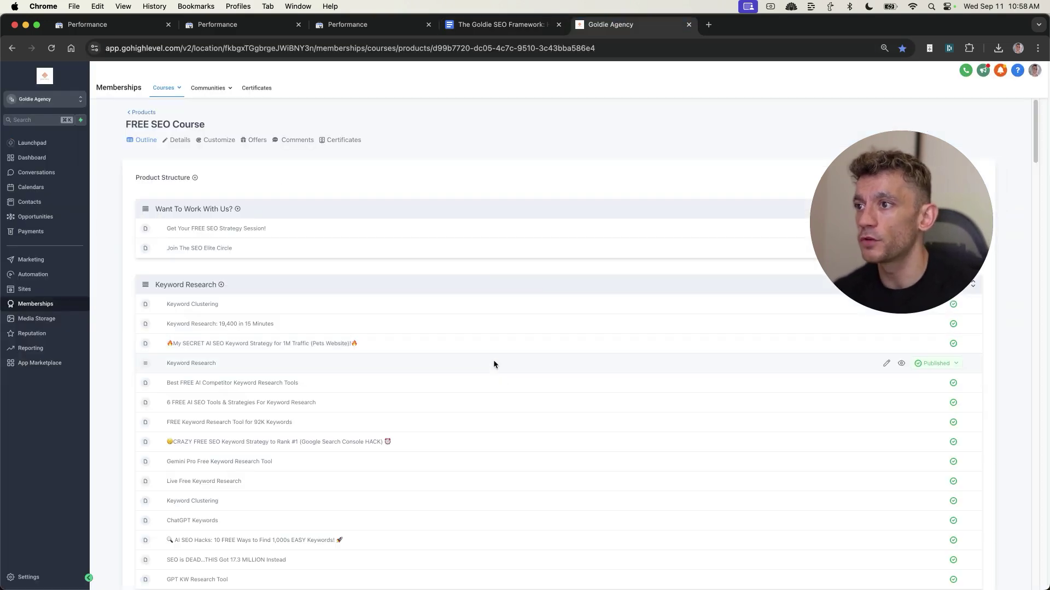
# Scroll down through the HighLevel membership course's lesson modules
pyautogui.scroll(-10, 487, 369)
pyautogui.scroll(-15, 466, 395)
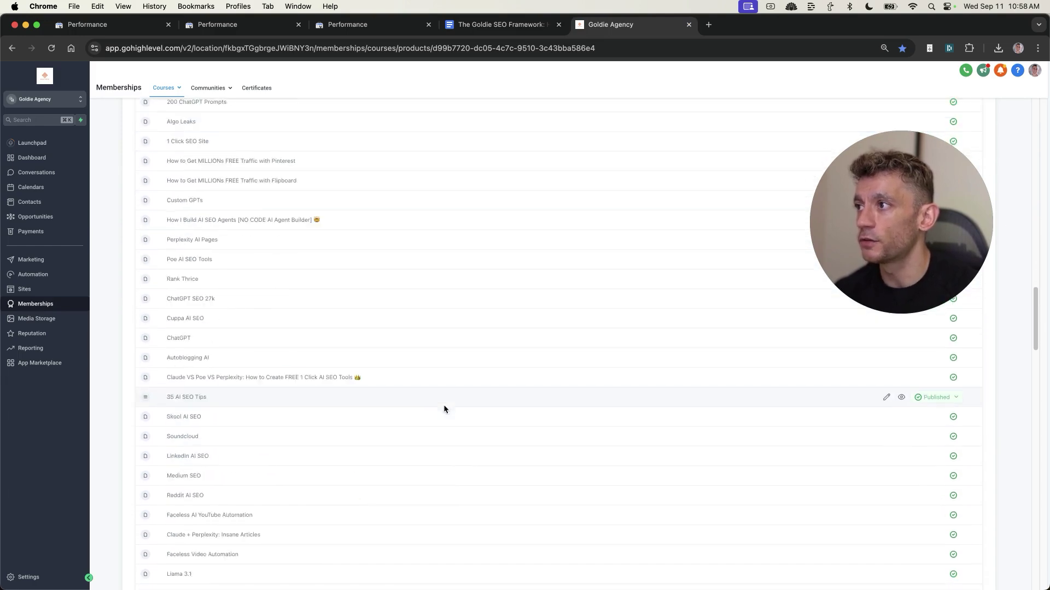
pyautogui.scroll(-15, 299, 447)
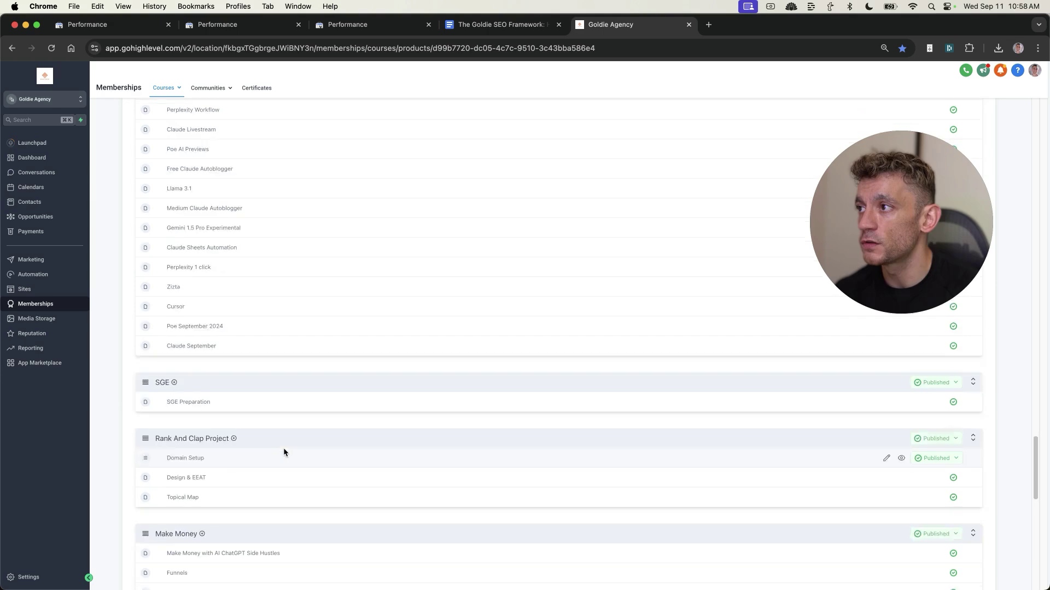
pyautogui.scroll(-10, 272, 342)
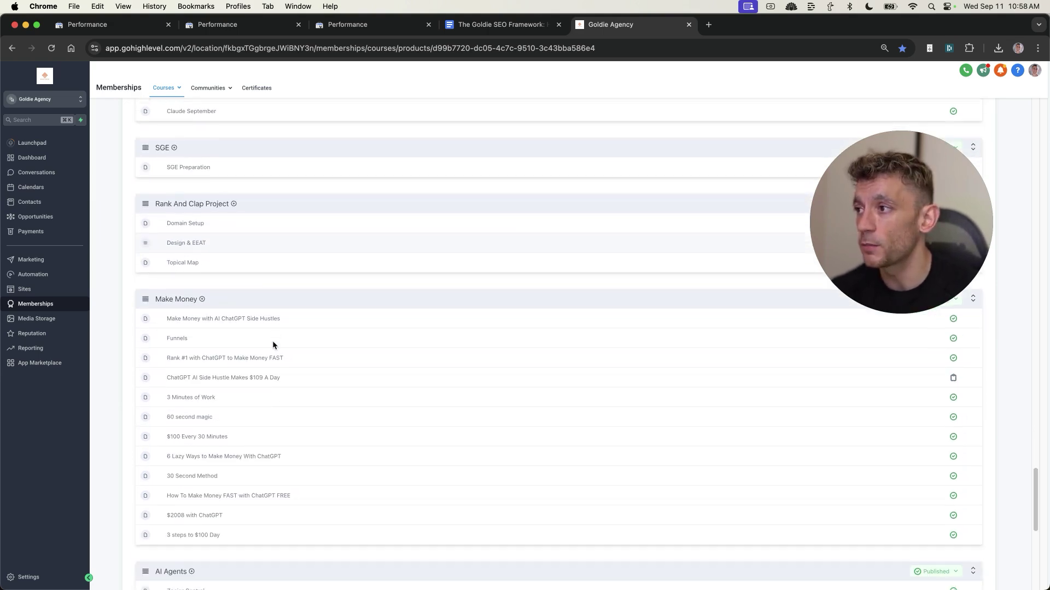
pyautogui.scroll(-2, 244, 353)
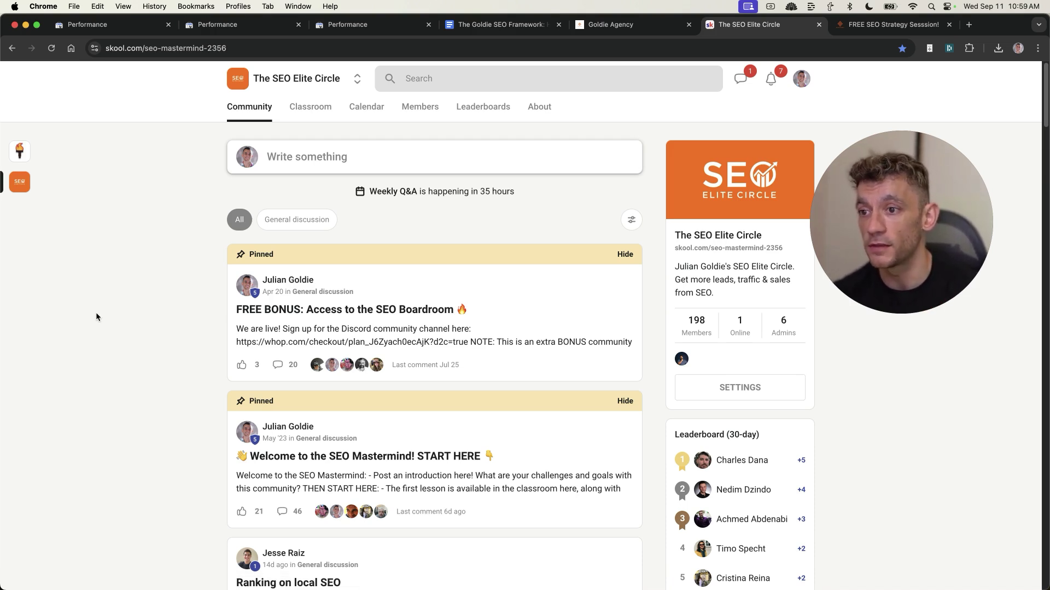
# Zoom in on the Skool community page and open The SEO Elite Circle classroom
pyautogui.press('super+equal')
pyautogui.press('super+equal')
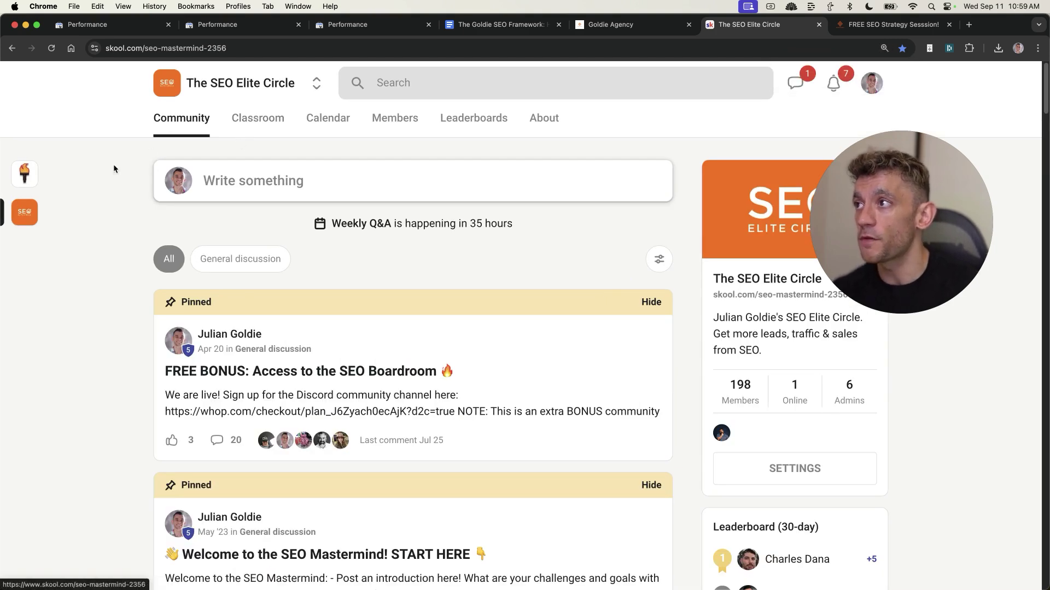
pyautogui.click(293, 131)
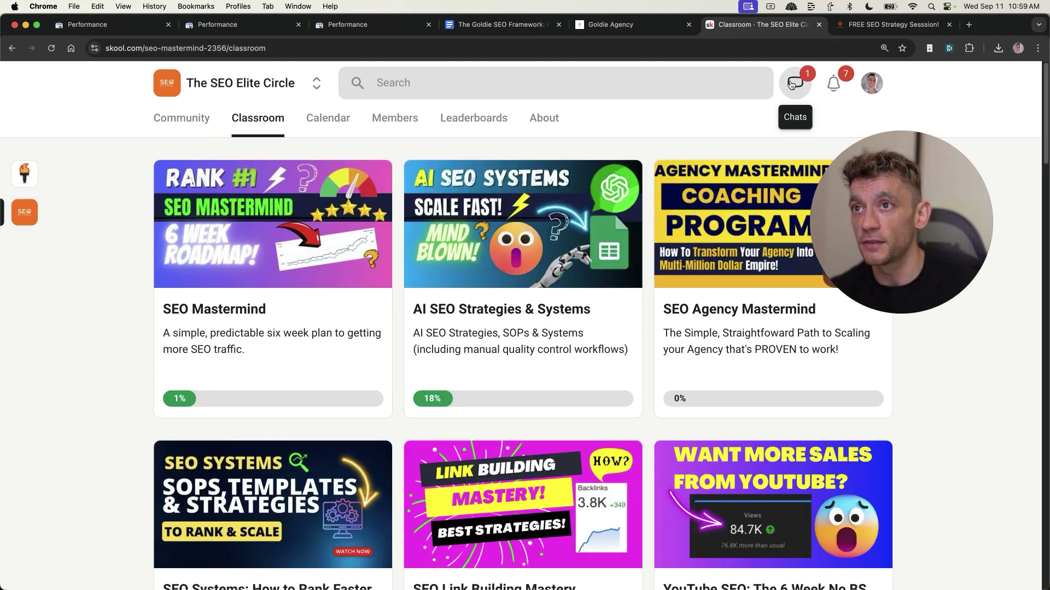
pyautogui.scroll(-8, 526, 240)
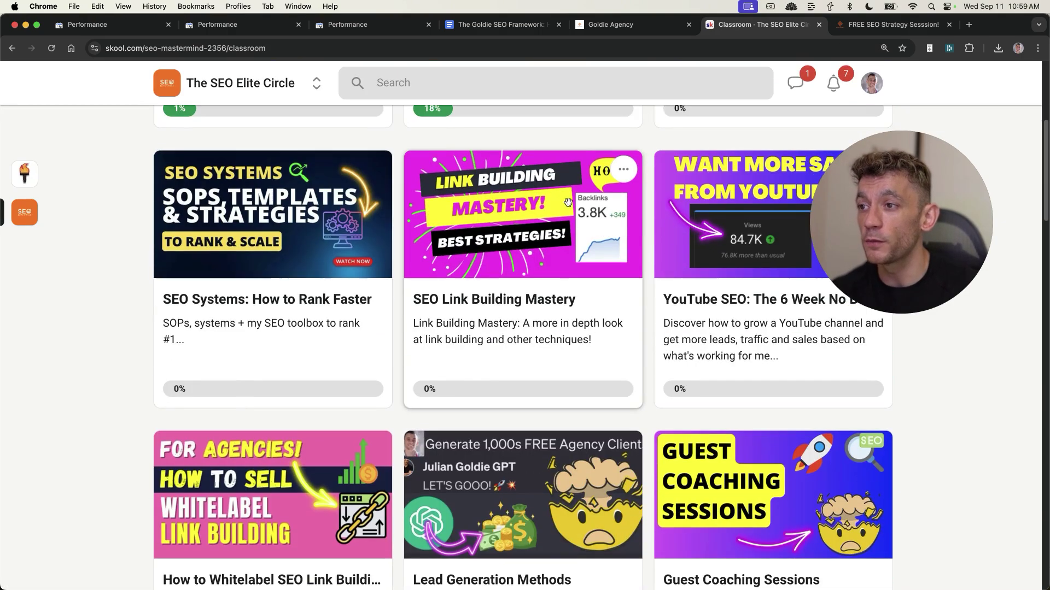
pyautogui.scroll(-5, 580, 320)
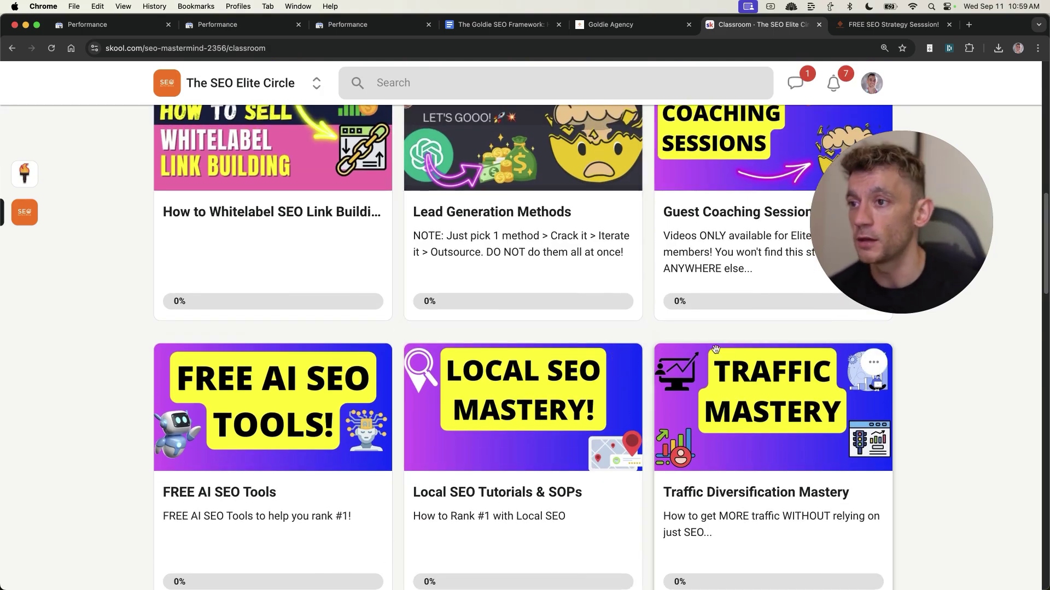
pyautogui.scroll(8, 719, 394)
pyautogui.scroll(5, 719, 395)
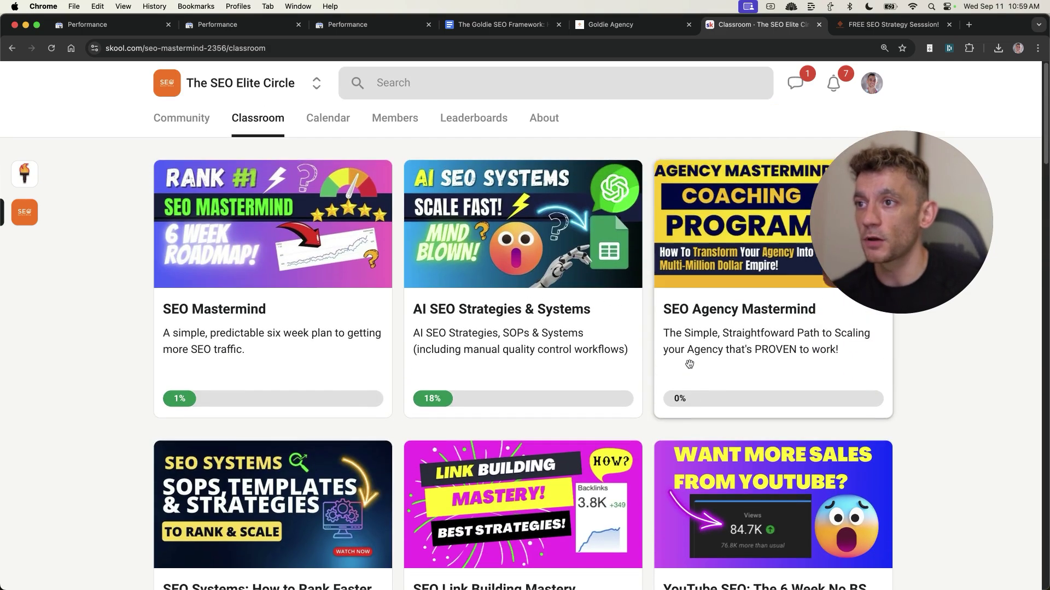
# Browse the classroom's course cards such as SEO Mastermind, then show the Strategy Session page
pyautogui.scroll(-3, 553, 320)
pyautogui.scroll(-15, 553, 320)
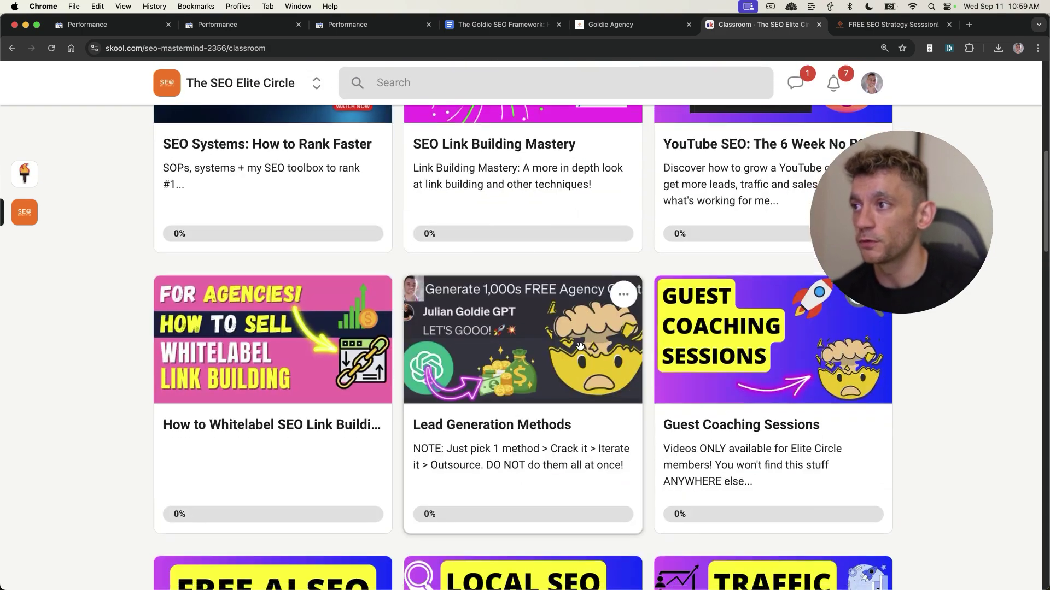
pyautogui.scroll(18, 574, 363)
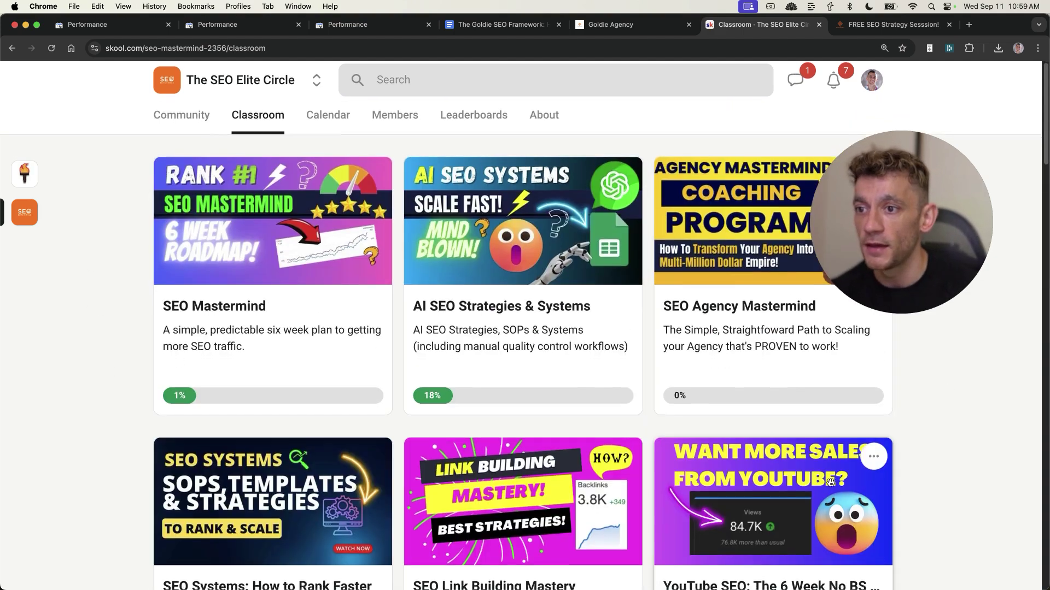
pyautogui.scroll(-3, 782, 300)
pyautogui.scroll(3, 597, 337)
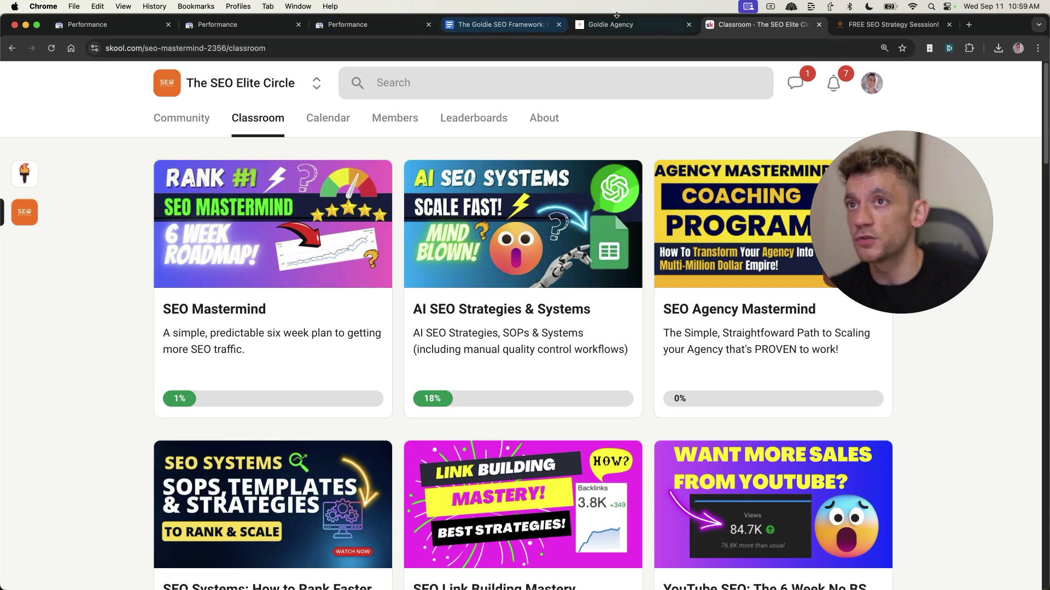
pyautogui.click(893, 24)
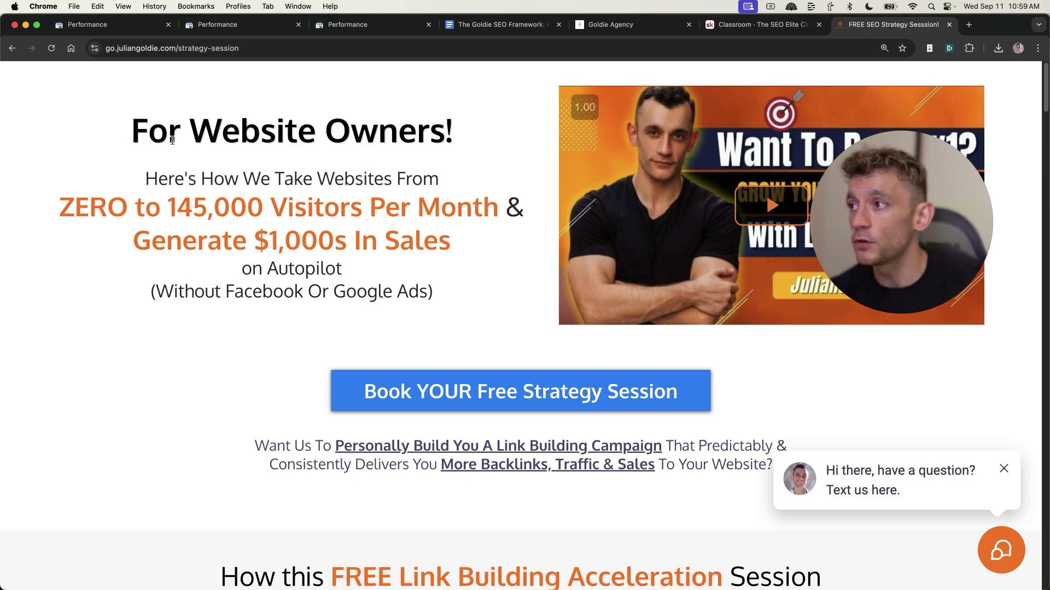
# Scroll to the business-growth section and highlight the intro and benefit headings 1 and 2
pyautogui.scroll(-5, 270, 306)
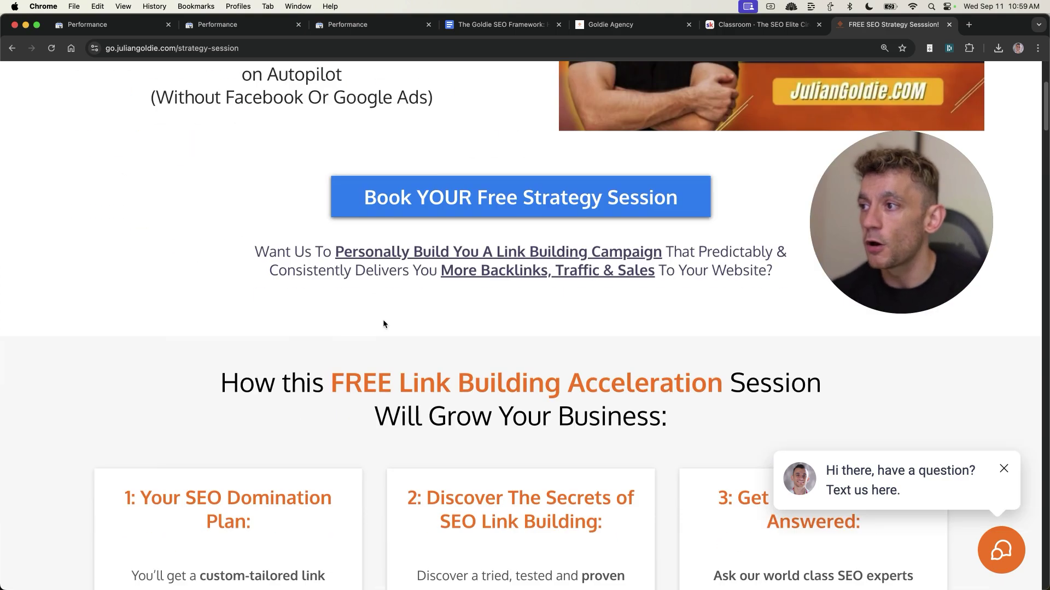
pyautogui.scroll(-4, 270, 331)
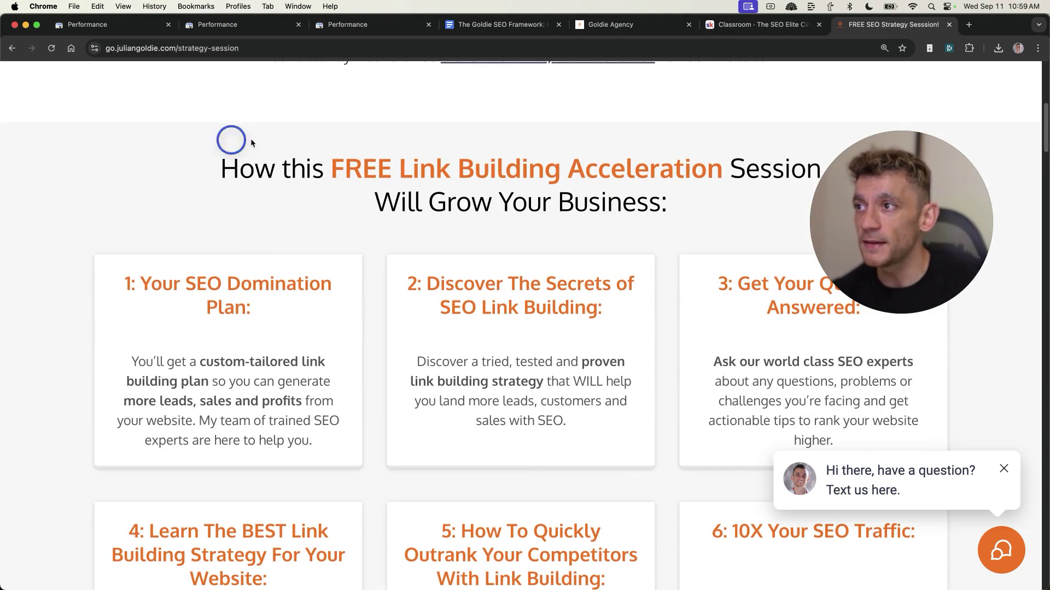
pyautogui.moveTo(235, 140); pyautogui.dragTo(698, 216)
pyautogui.scroll(-2, 80, 215)
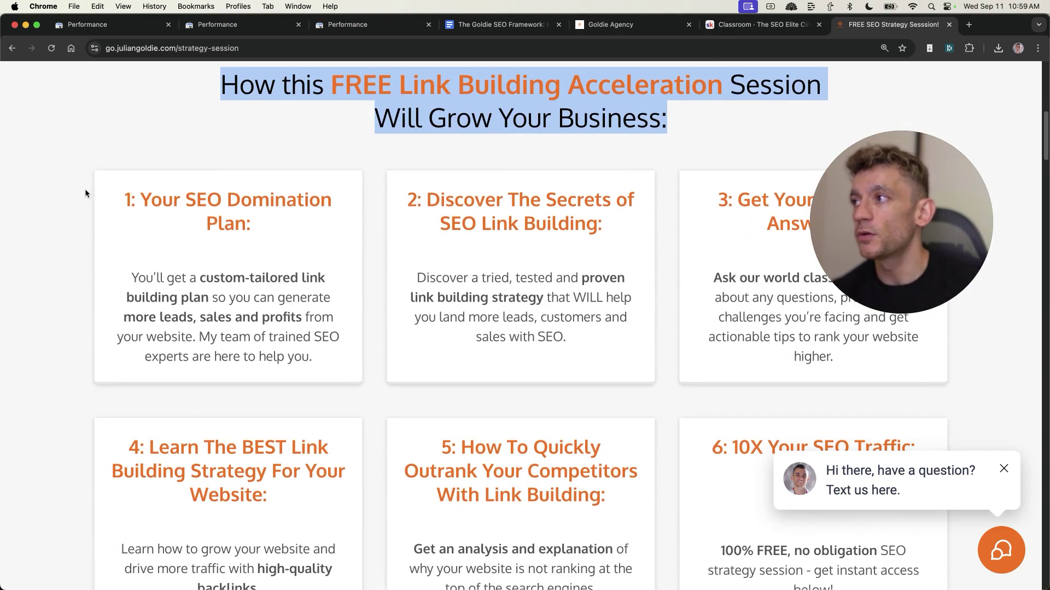
pyautogui.moveTo(84, 191); pyautogui.dragTo(321, 249)
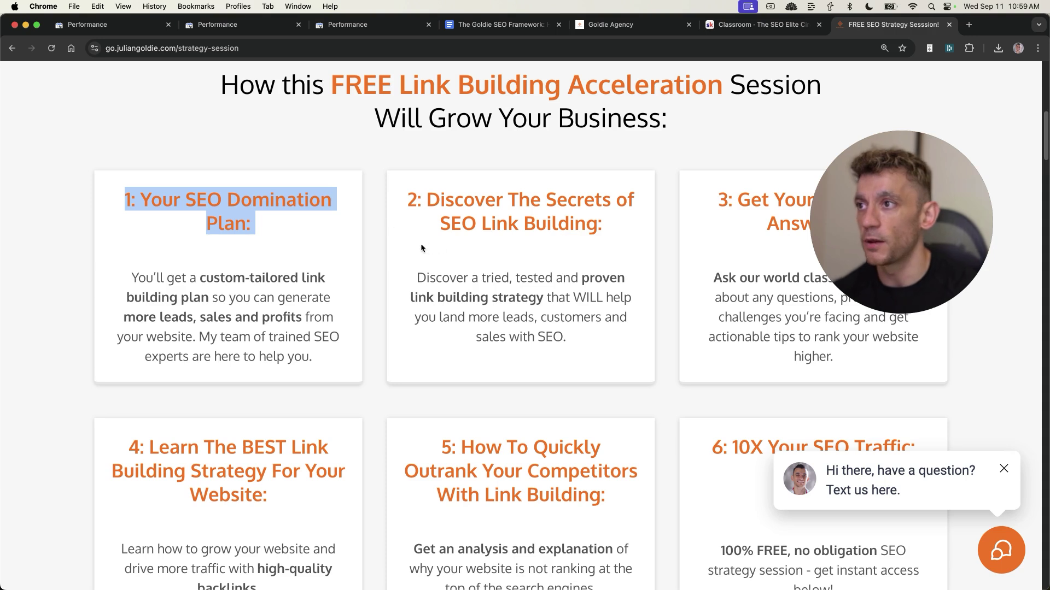
pyautogui.moveTo(406, 196); pyautogui.dragTo(614, 220)
pyautogui.click(639, 232)
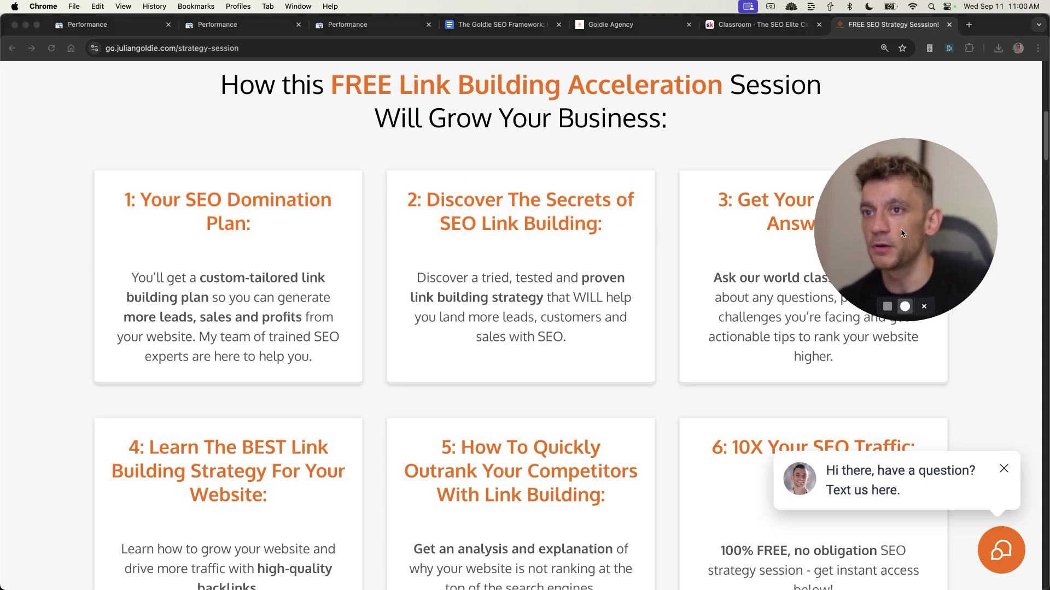
# Highlight benefit 3 'Get Your Questions Answered' and the benefit 4 heading
pyautogui.moveTo(691, 188); pyautogui.dragTo(839, 230)
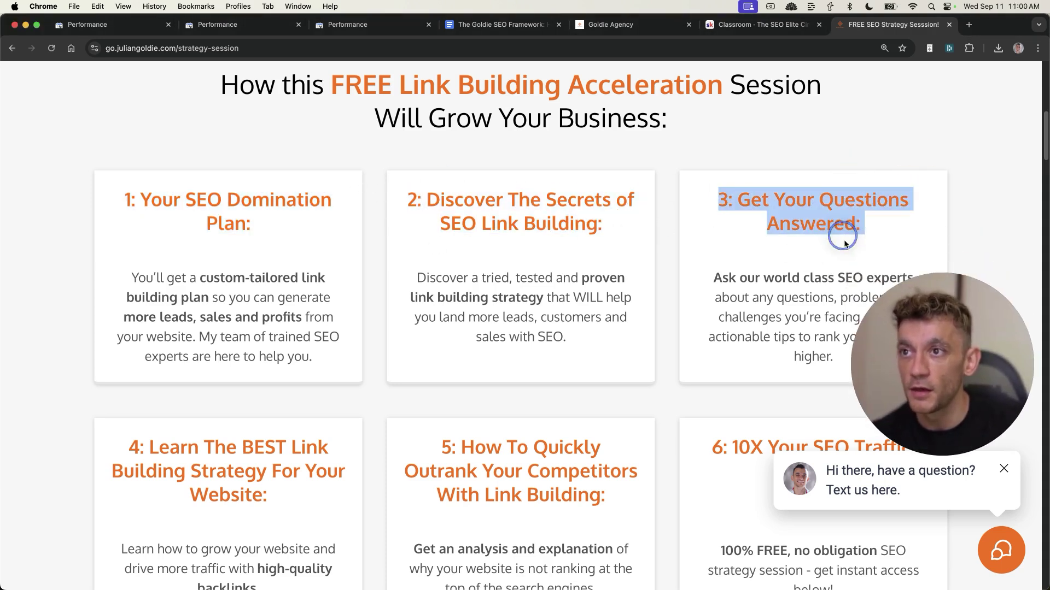
pyautogui.moveTo(882, 178); pyautogui.dragTo(885, 146)
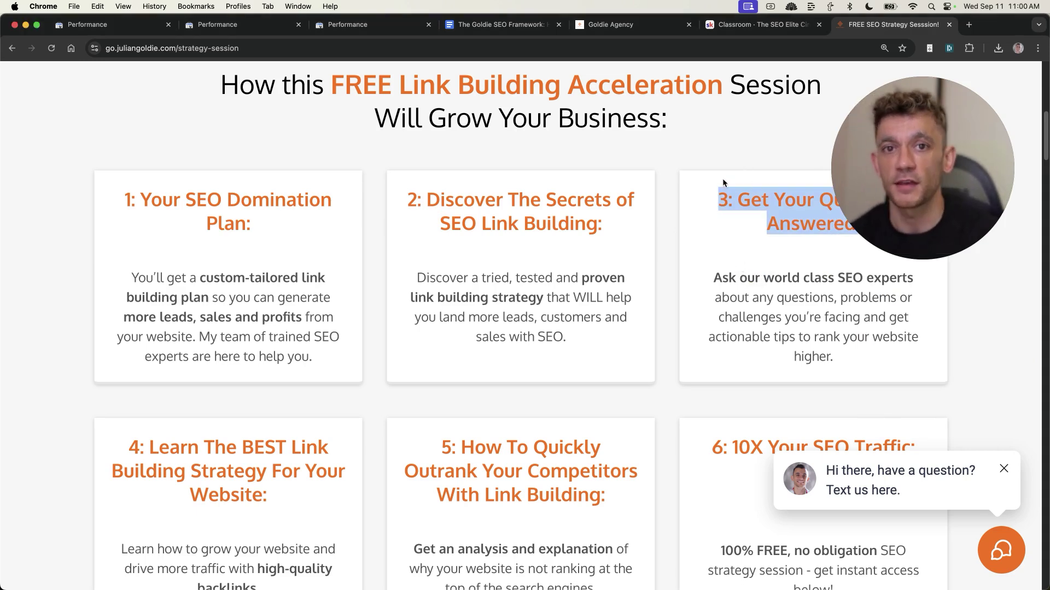
pyautogui.click(722, 248)
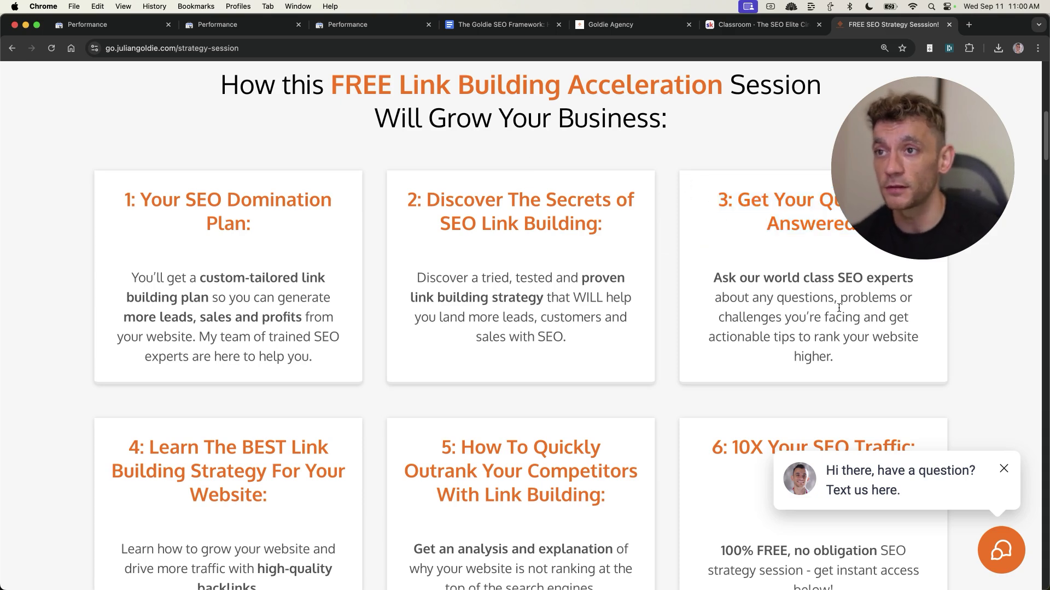
pyautogui.scroll(-3, 680, 351)
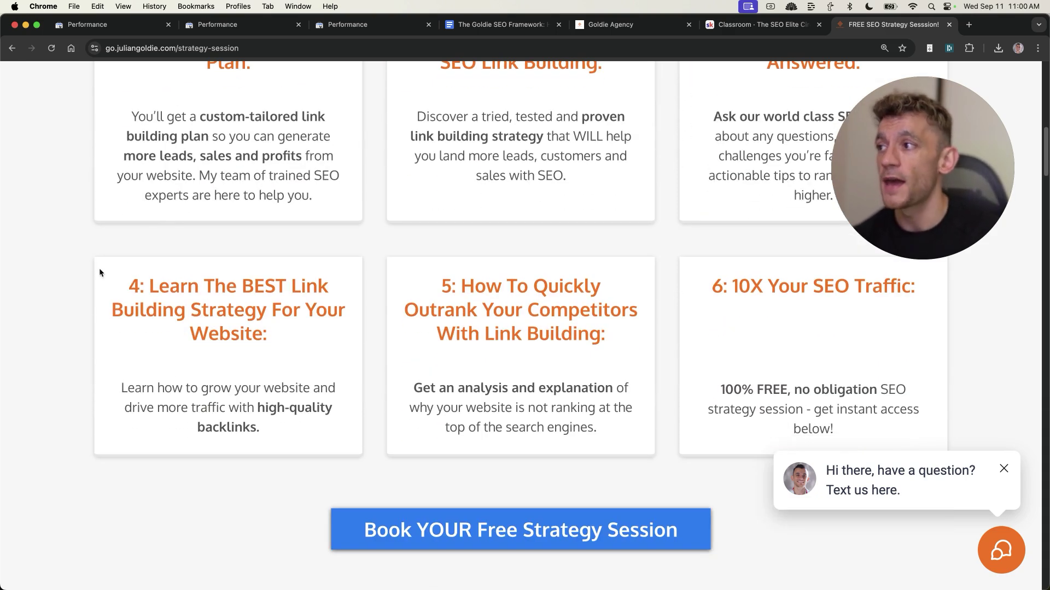
pyautogui.moveTo(100, 273); pyautogui.dragTo(305, 355)
pyautogui.click(302, 357)
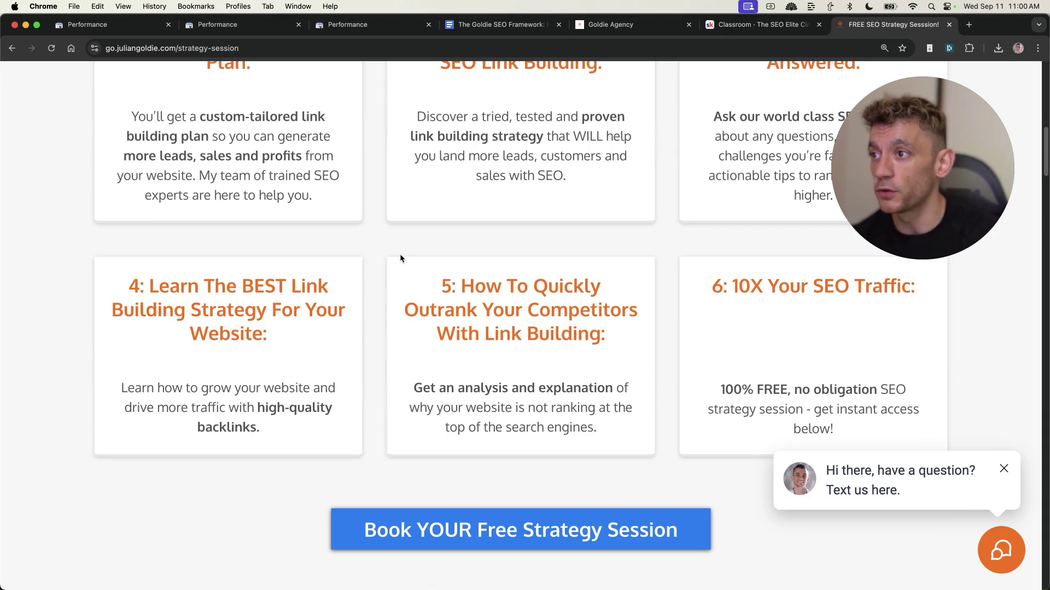
# Highlight benefits 4 and 5, then heading 6 '10X Your SEO Traffic'
pyautogui.moveTo(401, 258); pyautogui.dragTo(663, 370)
pyautogui.click(649, 363)
pyautogui.scroll(3, 667, 367)
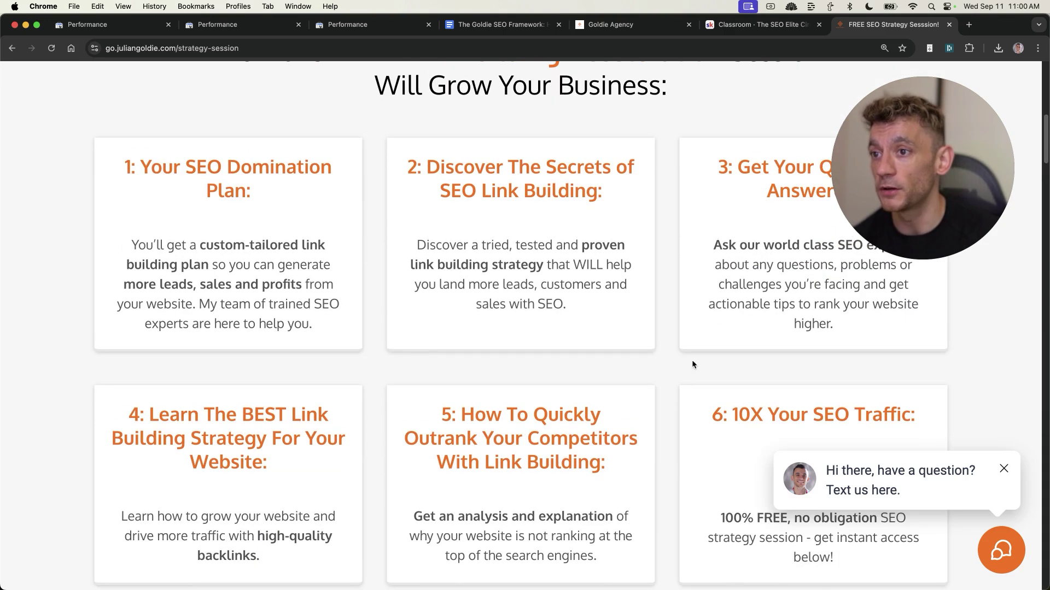
pyautogui.moveTo(709, 414); pyautogui.dragTo(937, 425)
pyautogui.scroll(2, 673, 365)
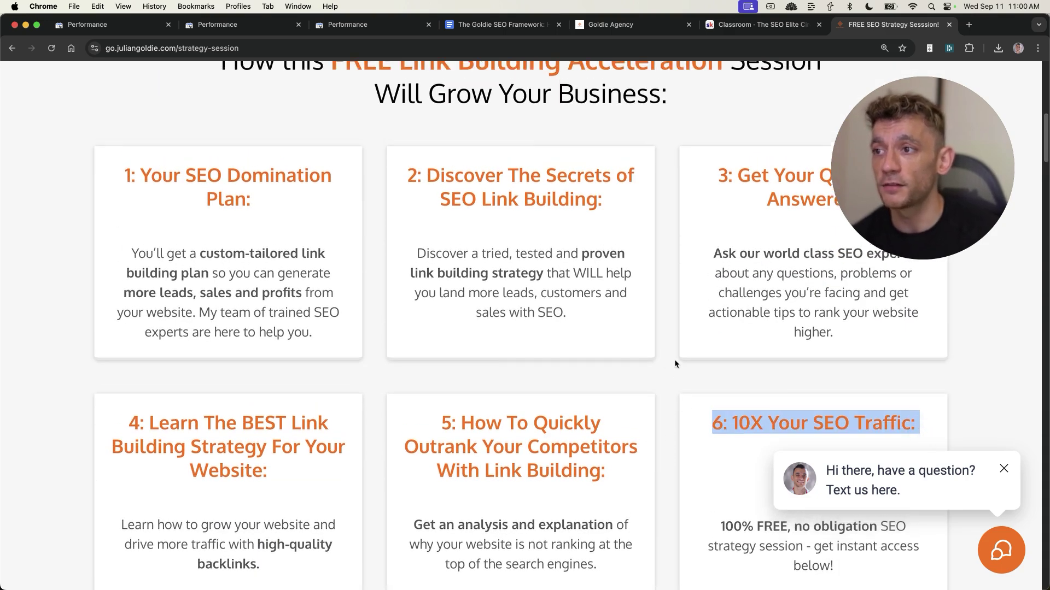
pyautogui.click(675, 359)
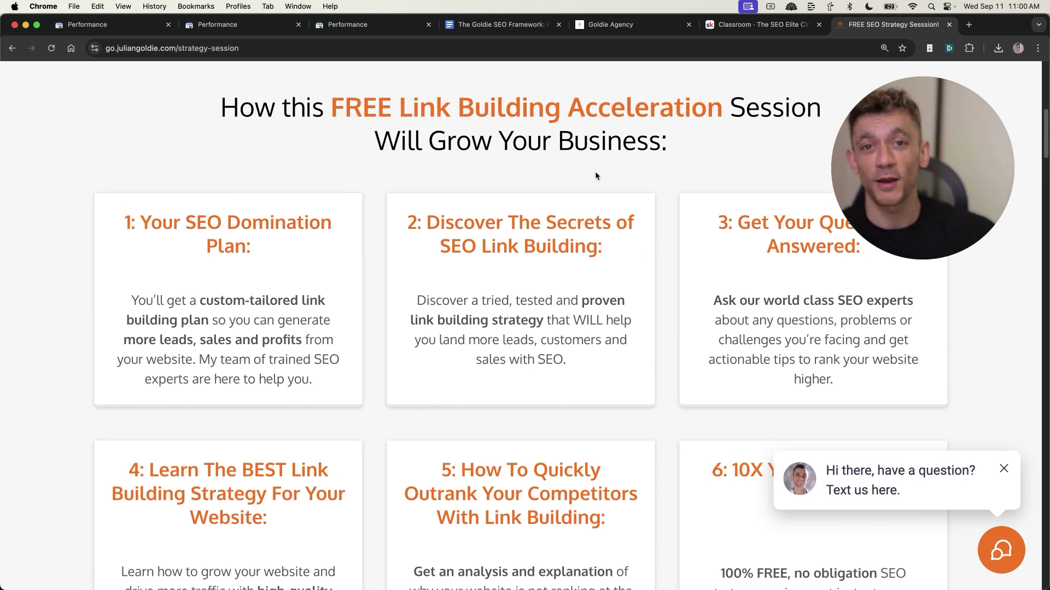